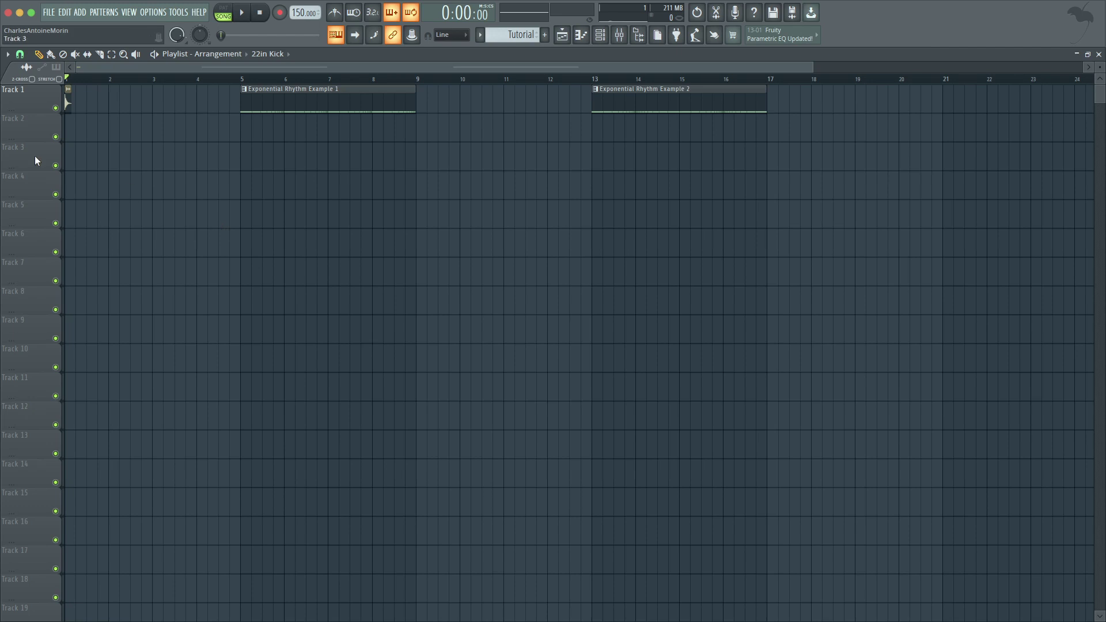
pyautogui.scroll(5, 36, 154)
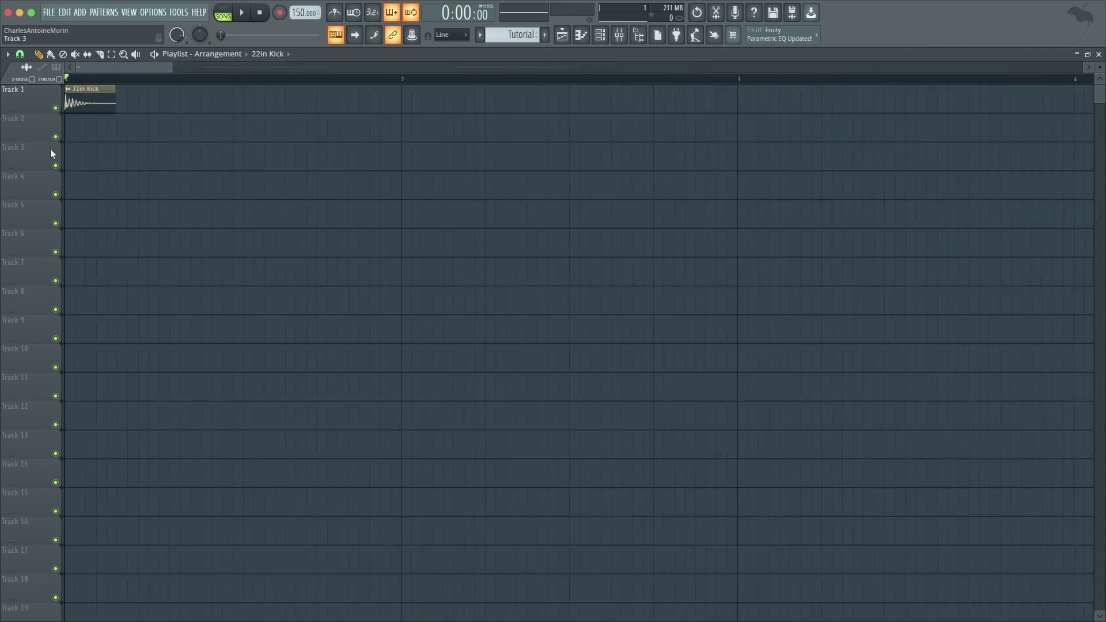
pyautogui.scroll(-2, 54, 146)
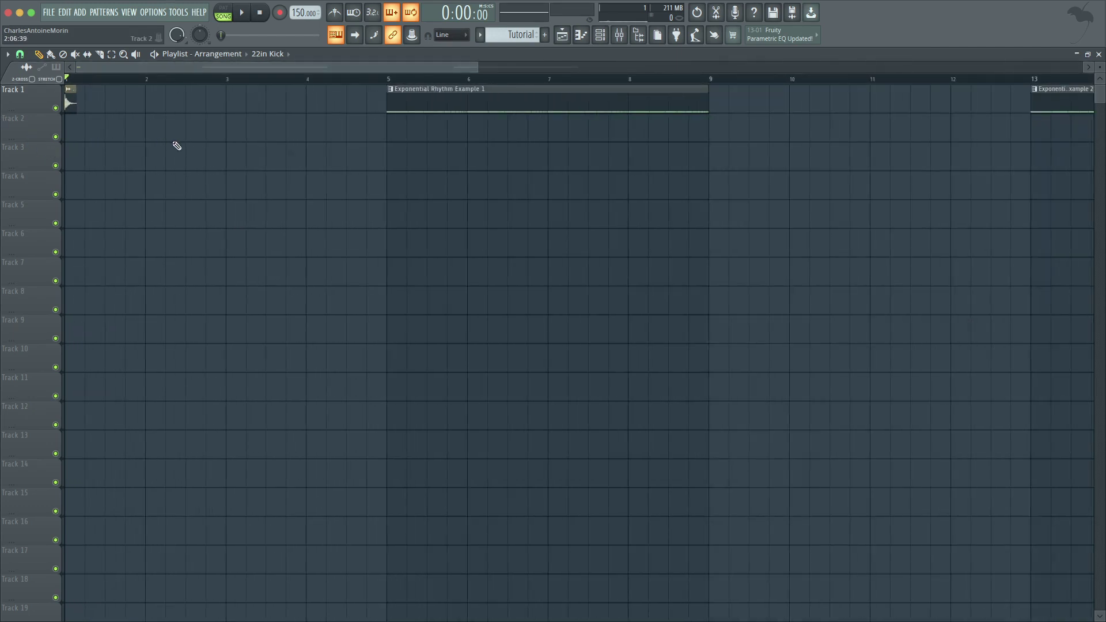
pyautogui.scroll(-1, 187, 145)
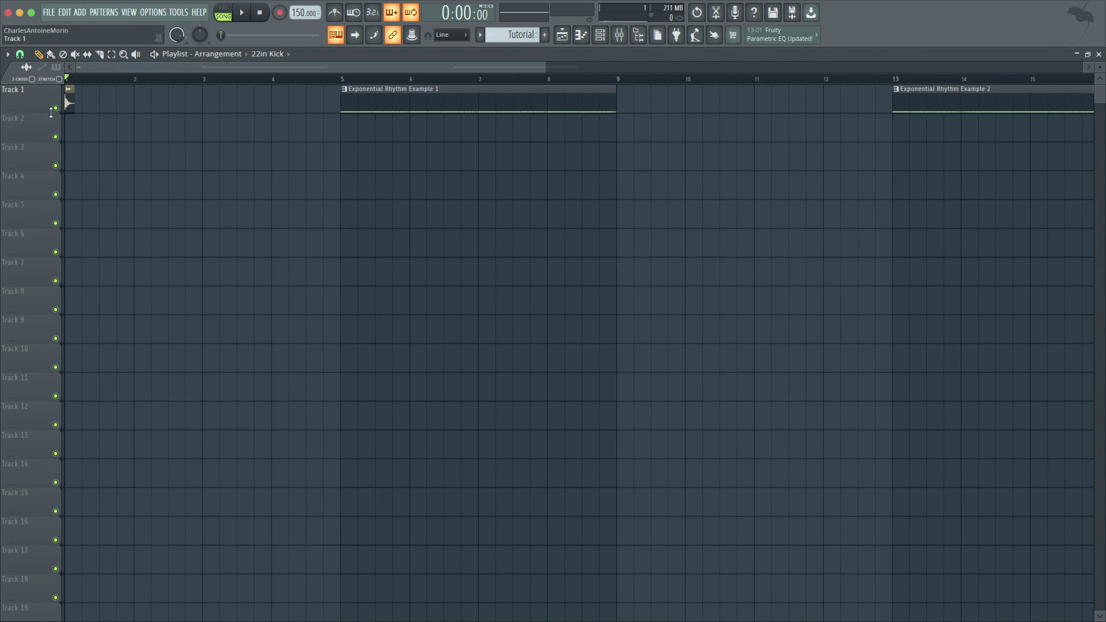
pyautogui.scroll(-1, 151, 151)
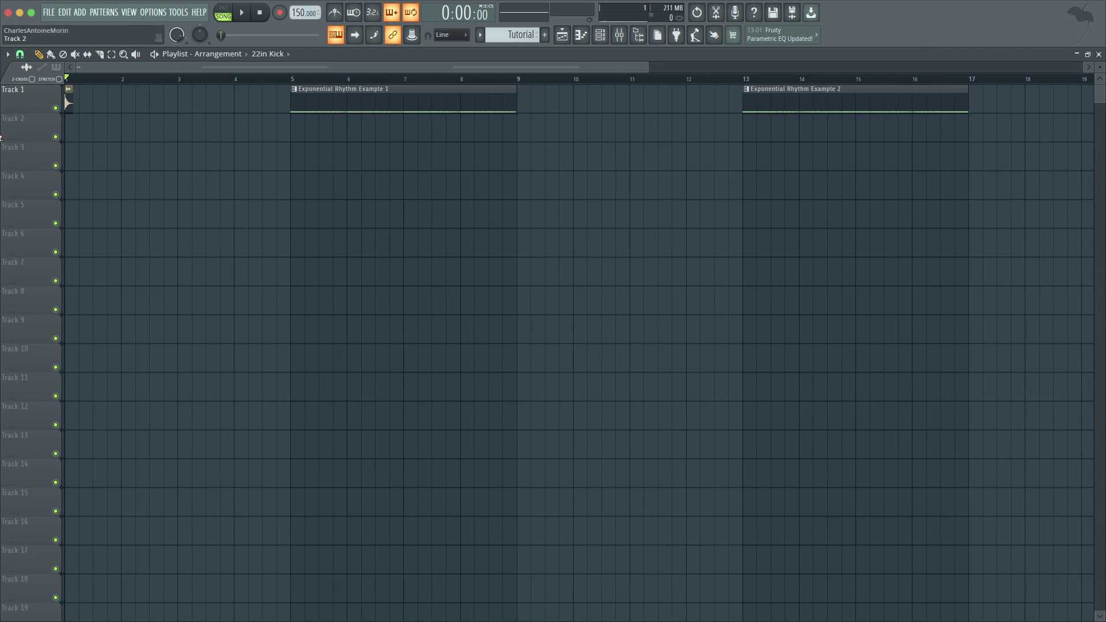
pyautogui.scroll(10, 173, 136)
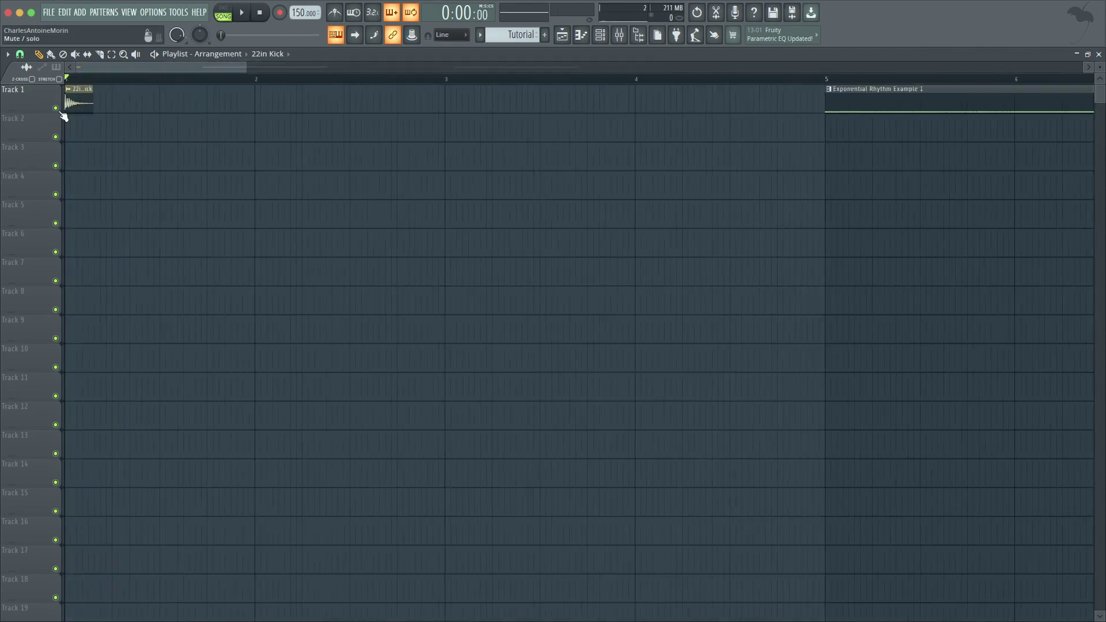
pyautogui.scroll(-8, 91, 118)
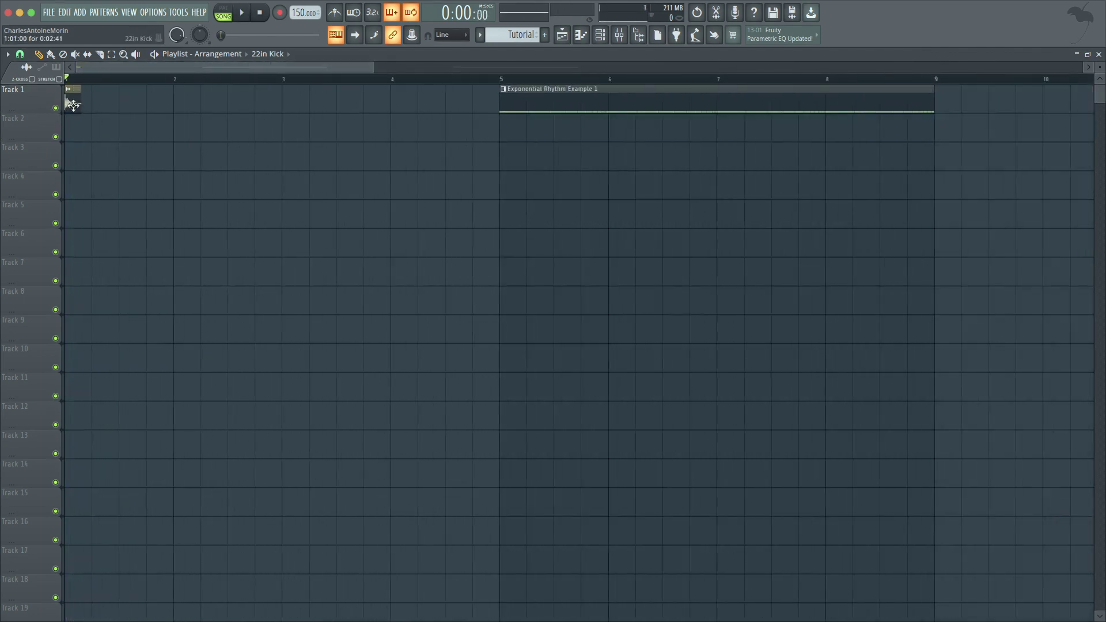
# - Add three 22in Kick clips on beats 2, 3 and 4 of bar 1 on Track 1 and play the four kicks
pyautogui.scroll(2, 69, 107)
pyautogui.moveTo(64, 111); pyautogui.dragTo(136, 111)
pyautogui.click(192, 109)
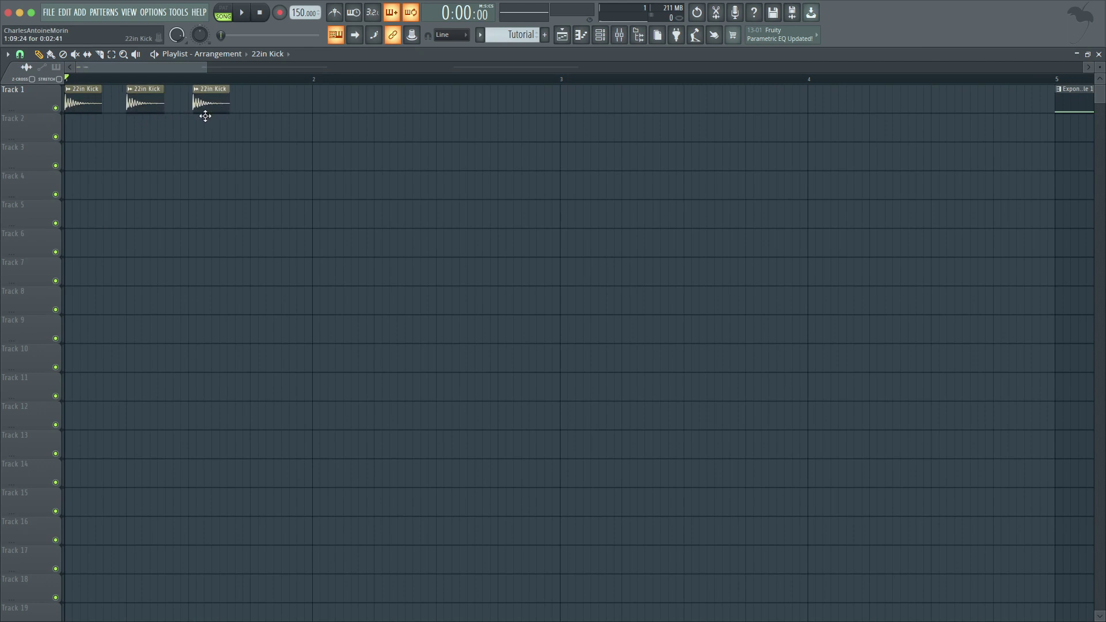
pyautogui.moveTo(237, 110); pyautogui.dragTo(265, 118)
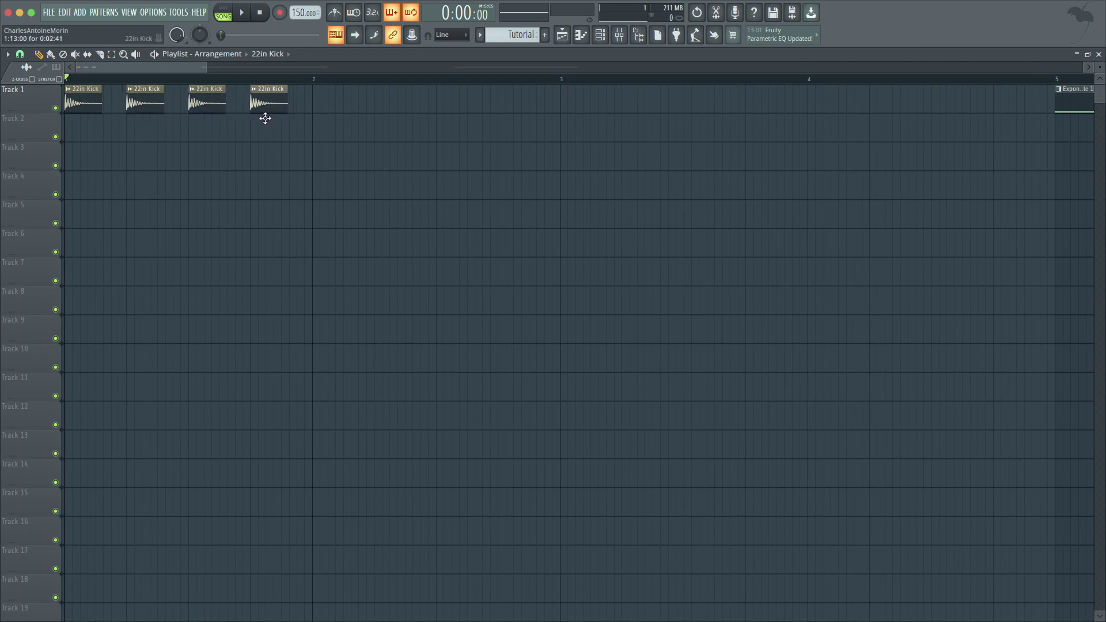
pyautogui.press('space')
pyautogui.press('space')
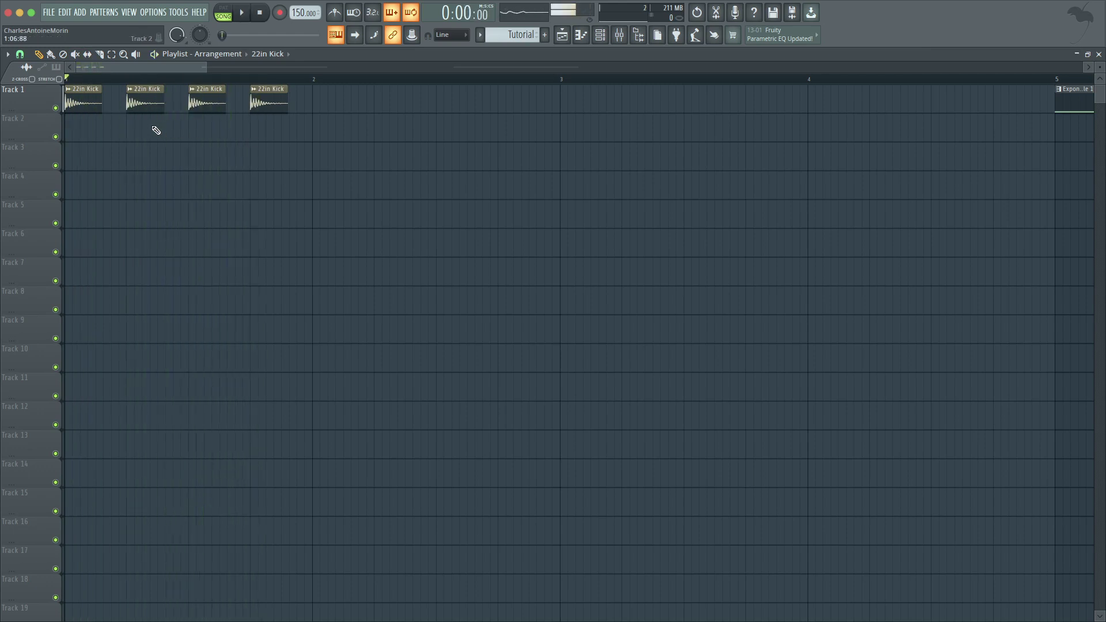
# - Delete the three added 22in Kick clips from Track 1, keeping only the one at the start of bar 1
pyautogui.rightClick(269, 103)
pyautogui.rightClick(207, 102)
pyautogui.rightClick(146, 99)
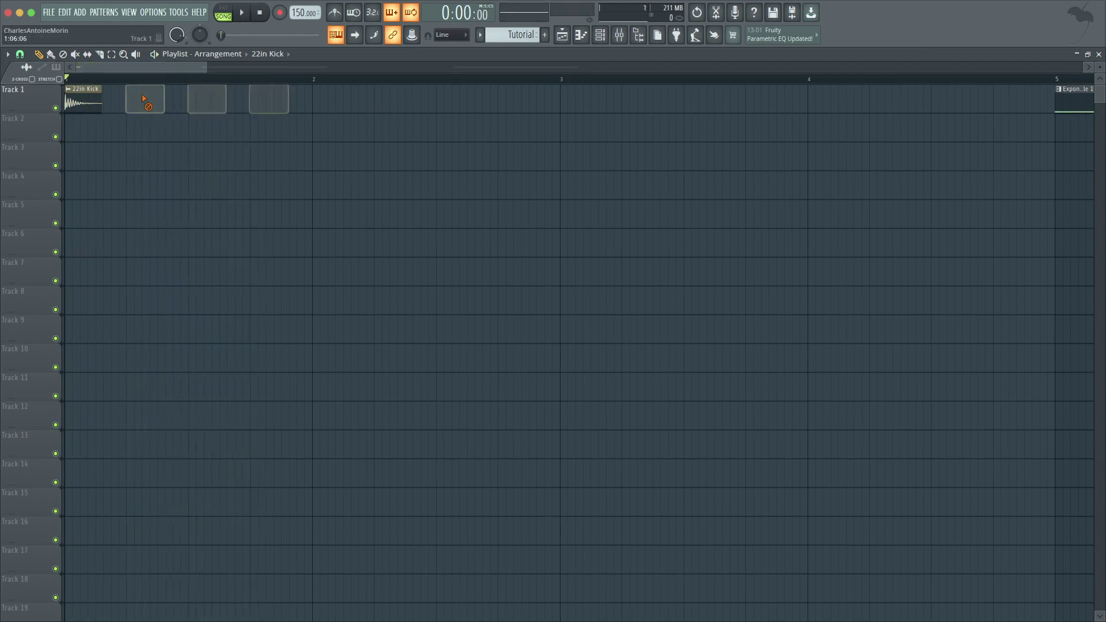
pyautogui.rightClick(92, 103)
pyautogui.press('super+z')
pyautogui.rightClick(145, 104)
pyautogui.rightClick(207, 105)
pyautogui.rightClick(268, 106)
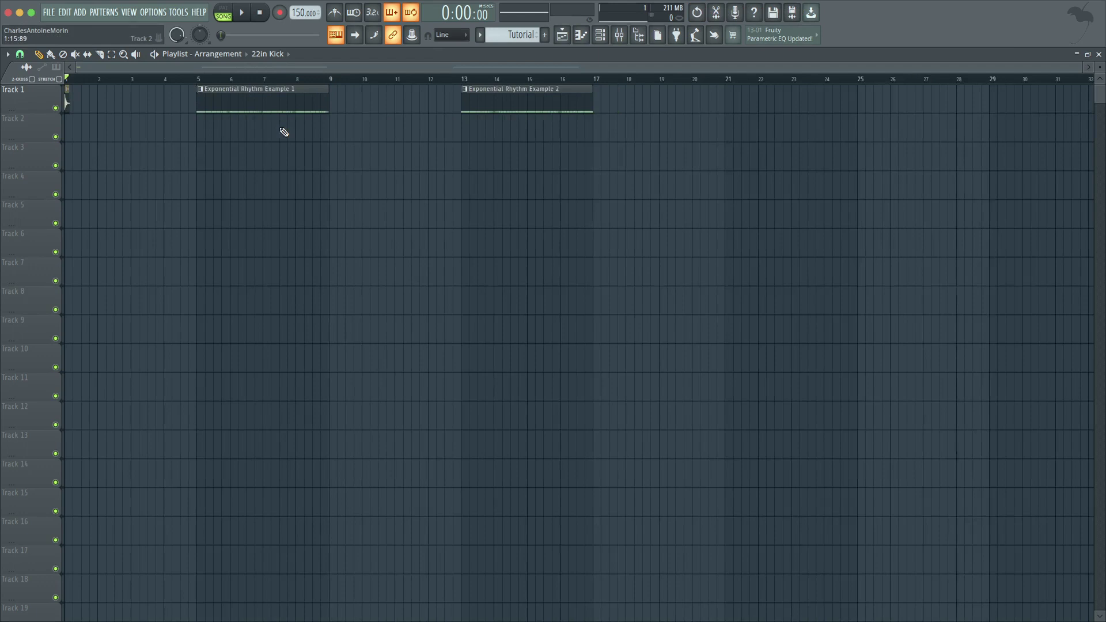
# - Play the Exponential Rhythm Example 1 clip at bar 5 and the Exponential Rhythm Example 2 clip at bar 13
pyautogui.scroll(2, 180, 86)
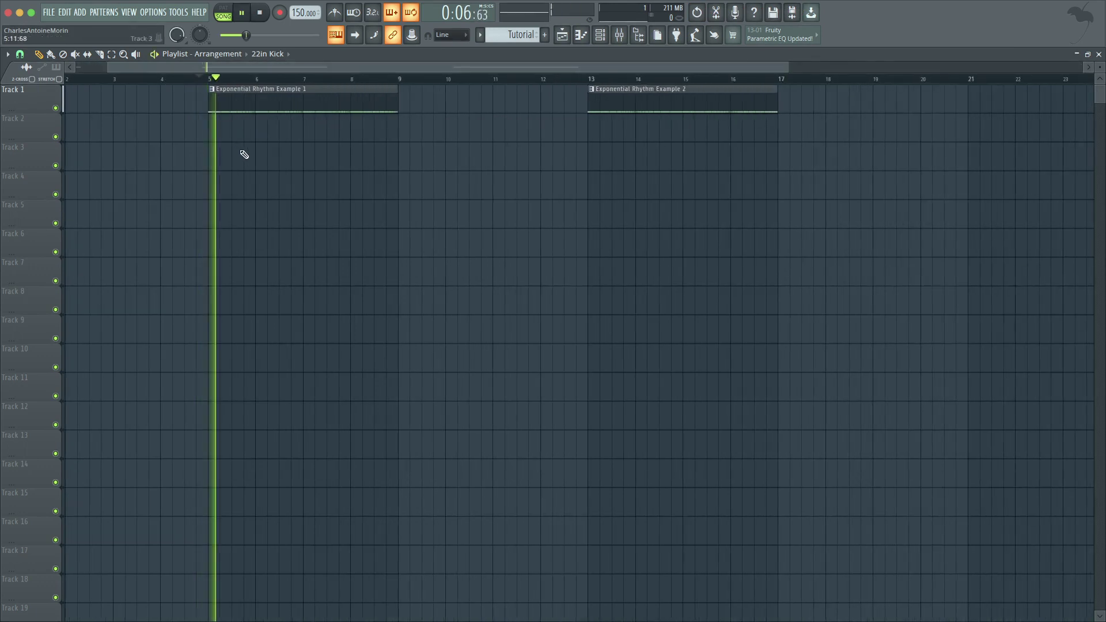
pyautogui.scroll(2, 227, 136)
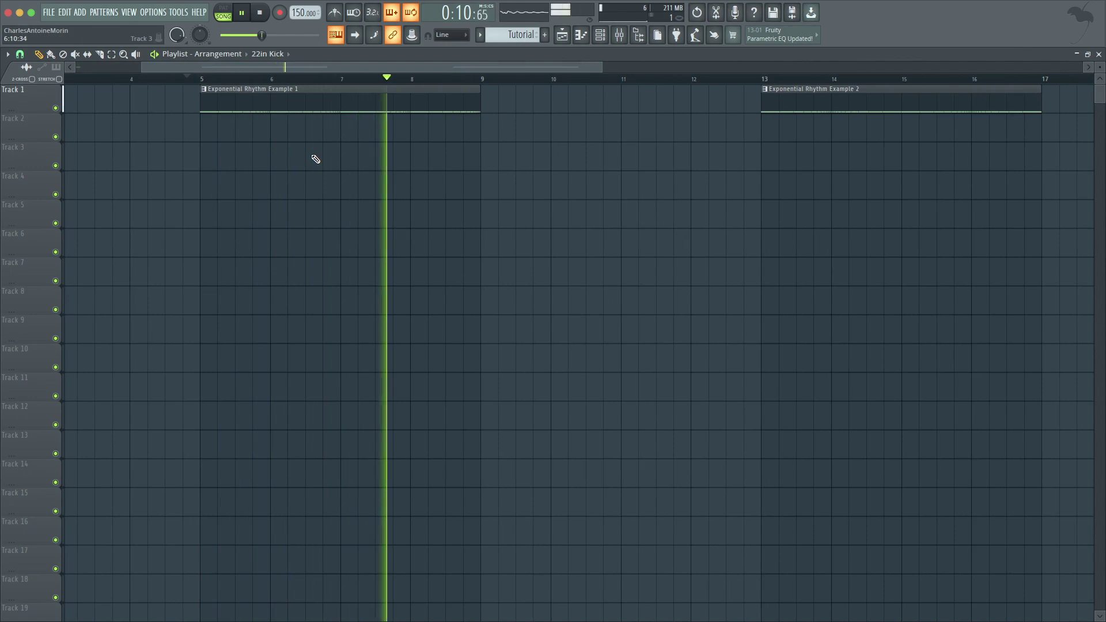
pyautogui.scroll(-2, 314, 158)
pyautogui.press('space')
pyautogui.click(630, 79)
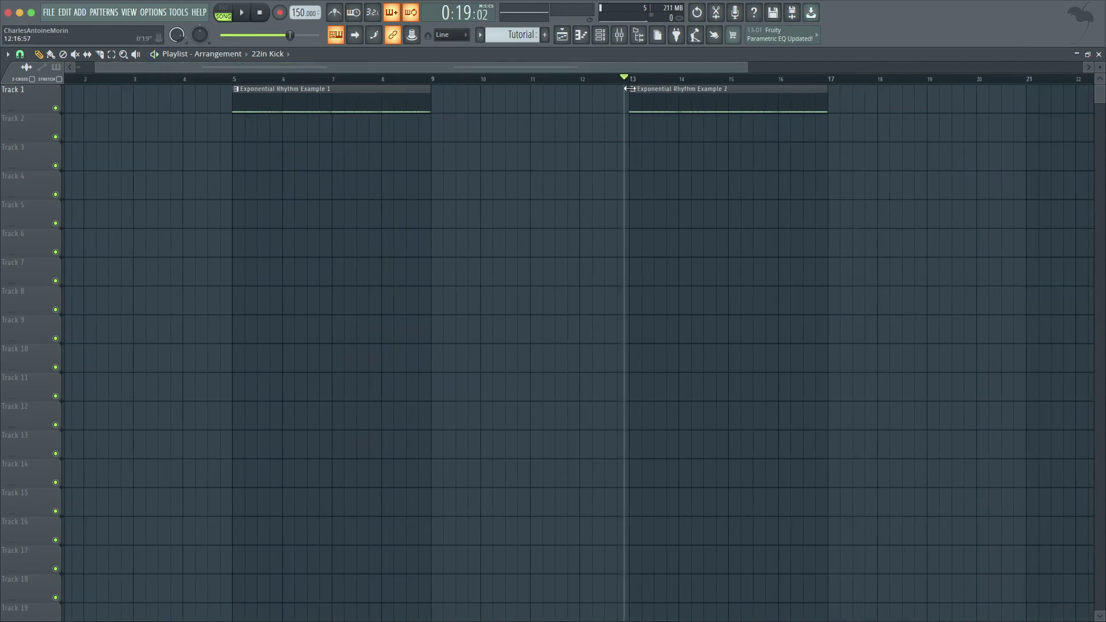
pyautogui.press('space')
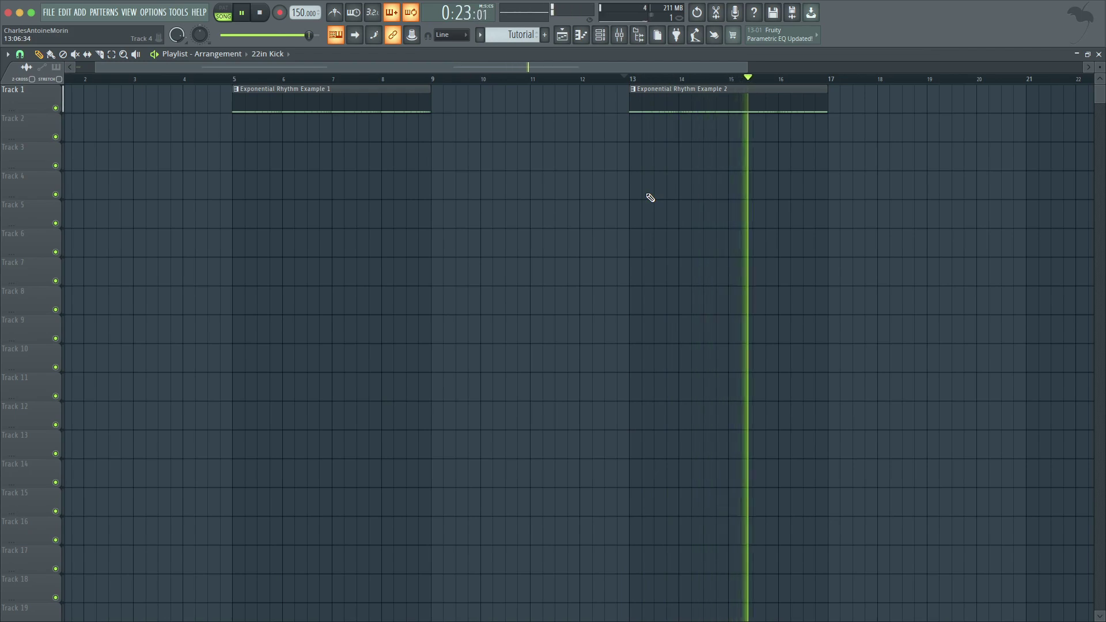
pyautogui.scroll(-2, 815, 198)
pyautogui.press('space')
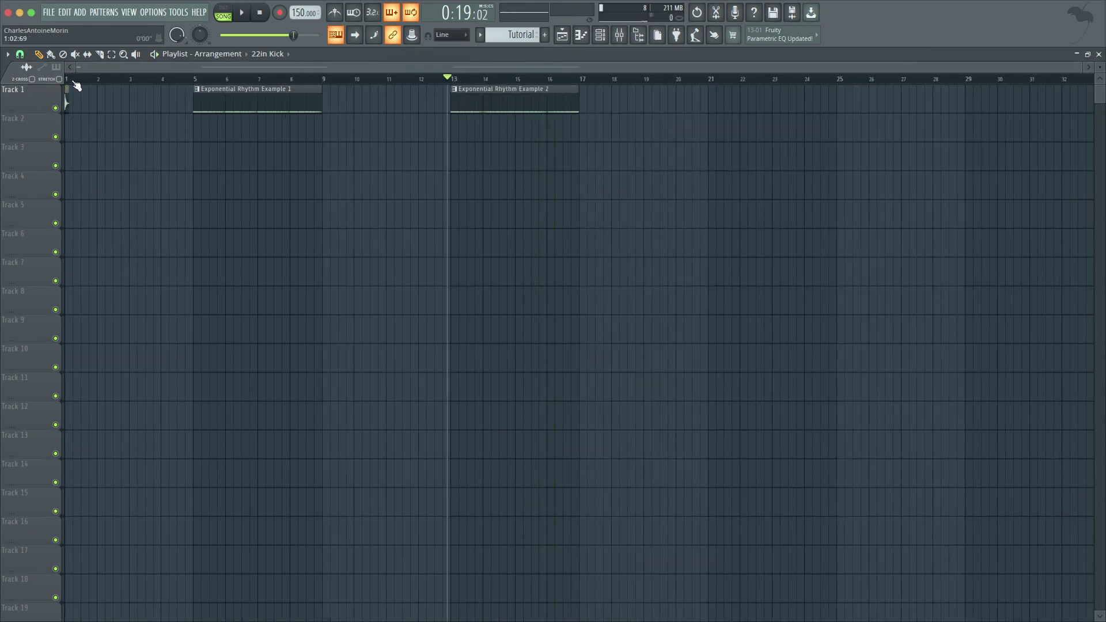
# - Return playback to the song start, open the 22in Kick channel's piano roll and switch to pattern mode
pyautogui.click(73, 82)
pyautogui.press('space')
pyautogui.scroll(2, 46, 119)
pyautogui.press('space')
pyautogui.doubleClick(67, 105)
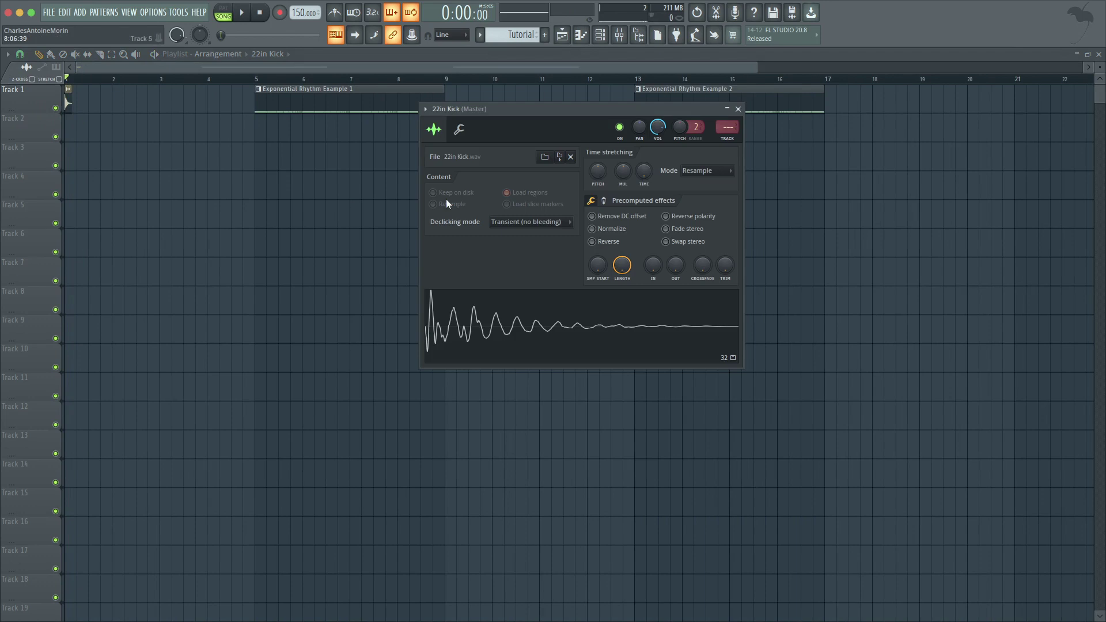
pyautogui.click(425, 108)
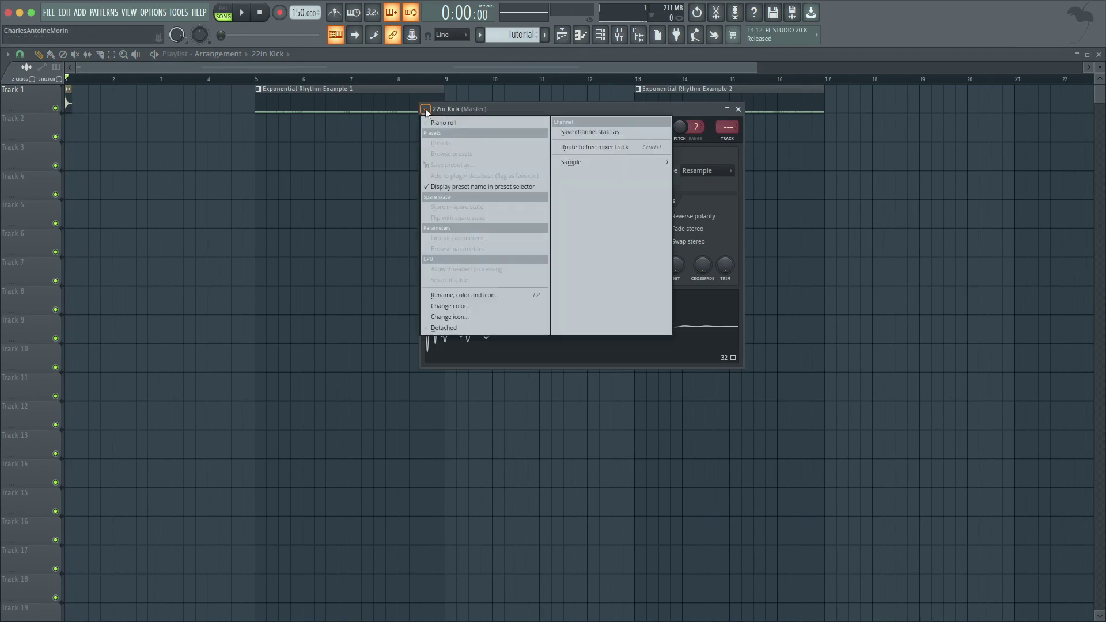
pyautogui.click(454, 123)
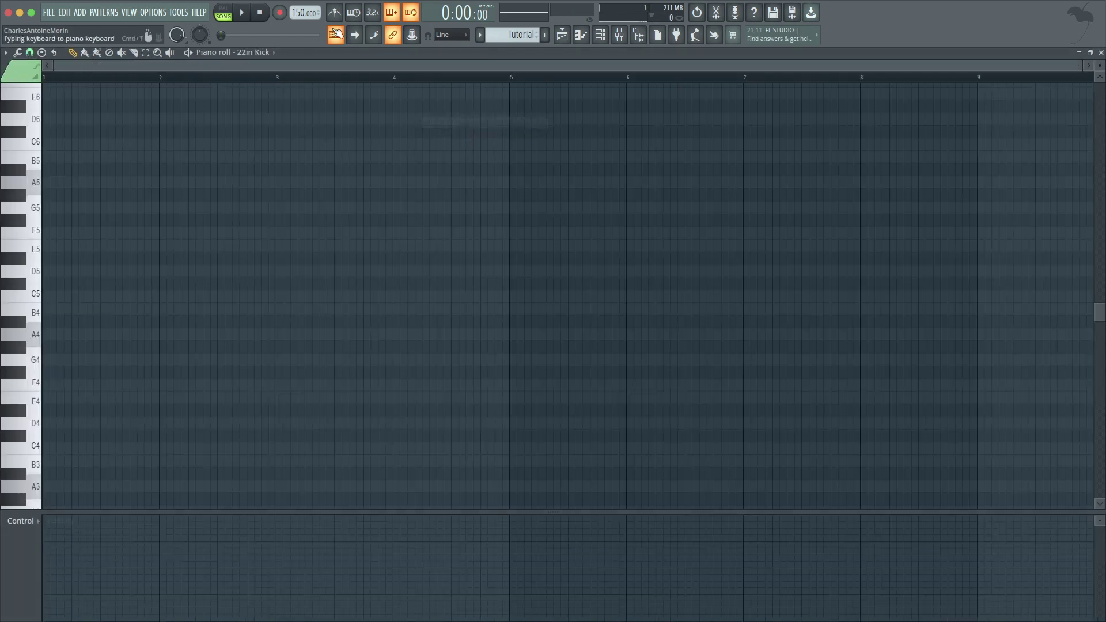
pyautogui.click(224, 12)
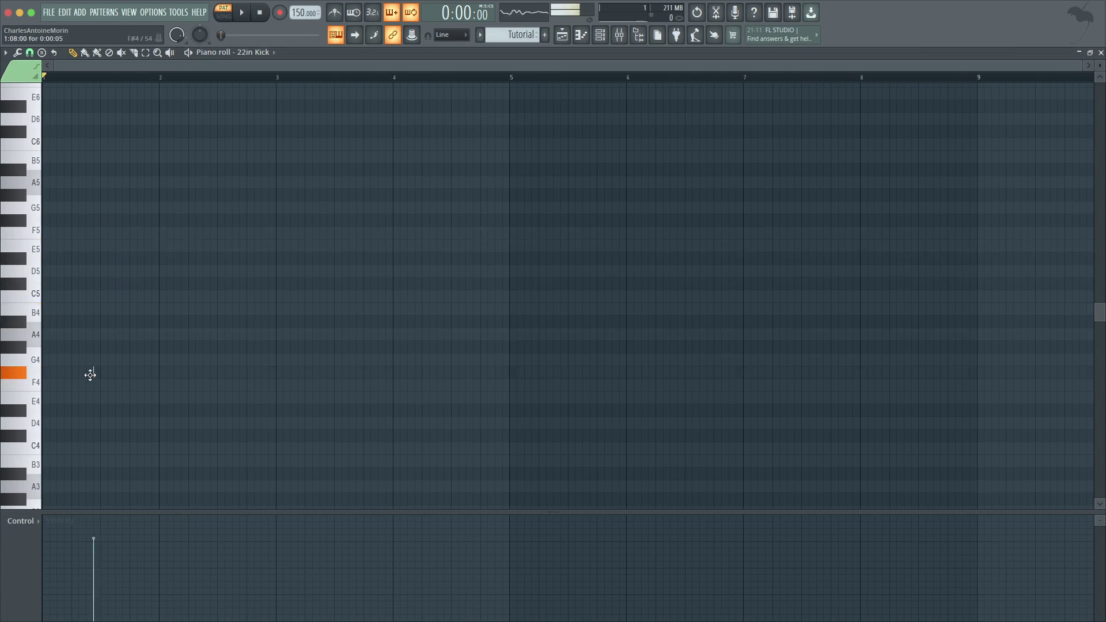
# - Draw a one-step C5 note at the start of bar 1 in the 22in Kick piano roll
pyautogui.scroll(3, 3, 300)
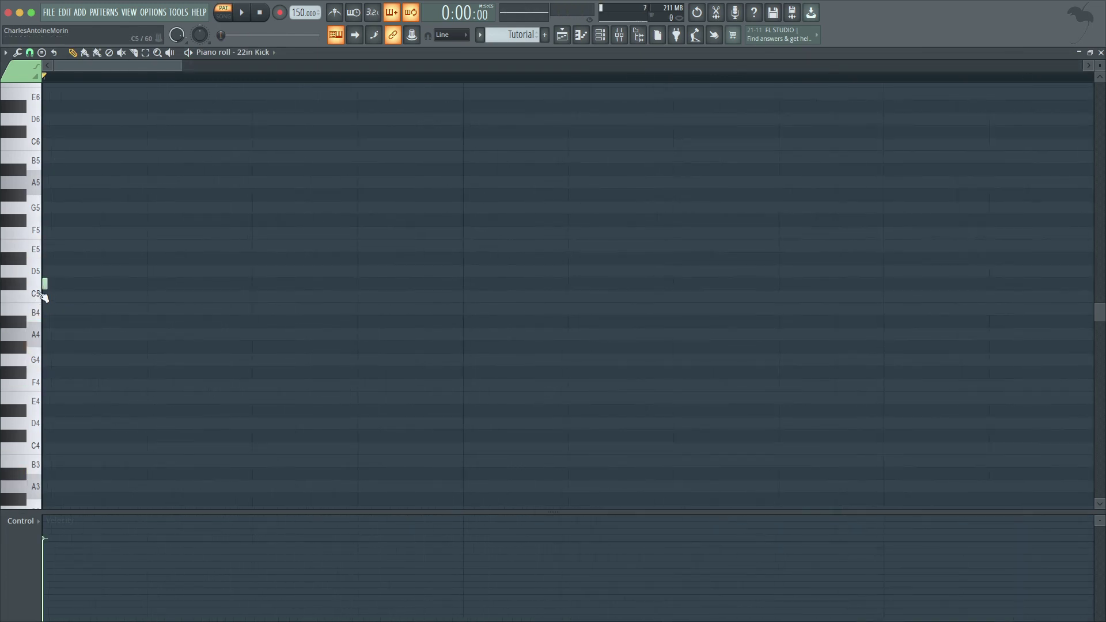
pyautogui.moveTo(45, 295); pyautogui.dragTo(134, 304)
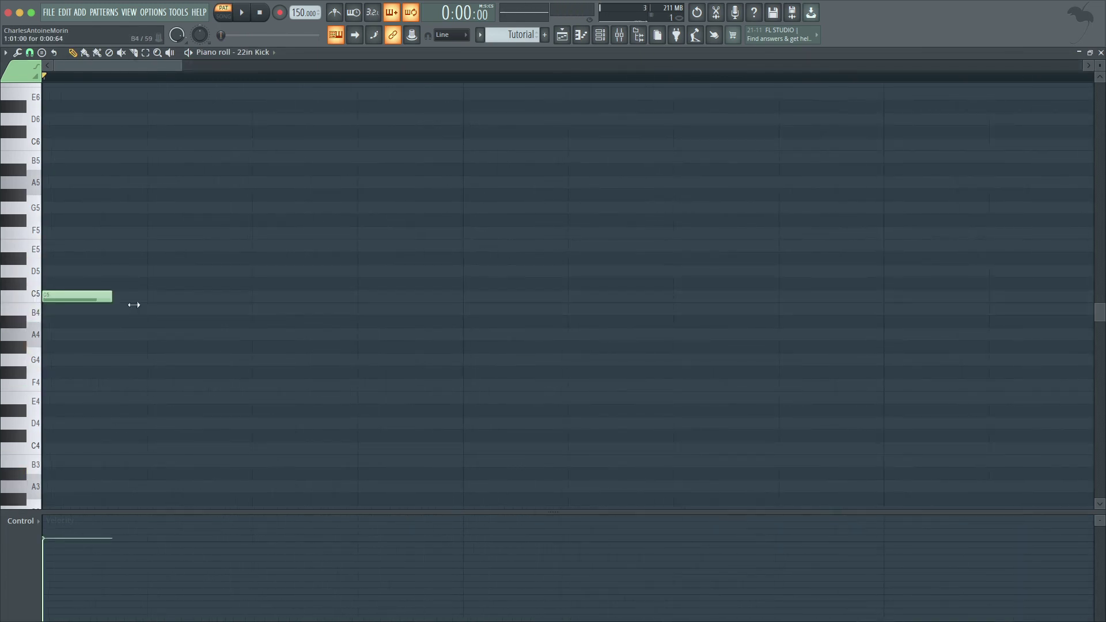
pyautogui.scroll(-6, 148, 303)
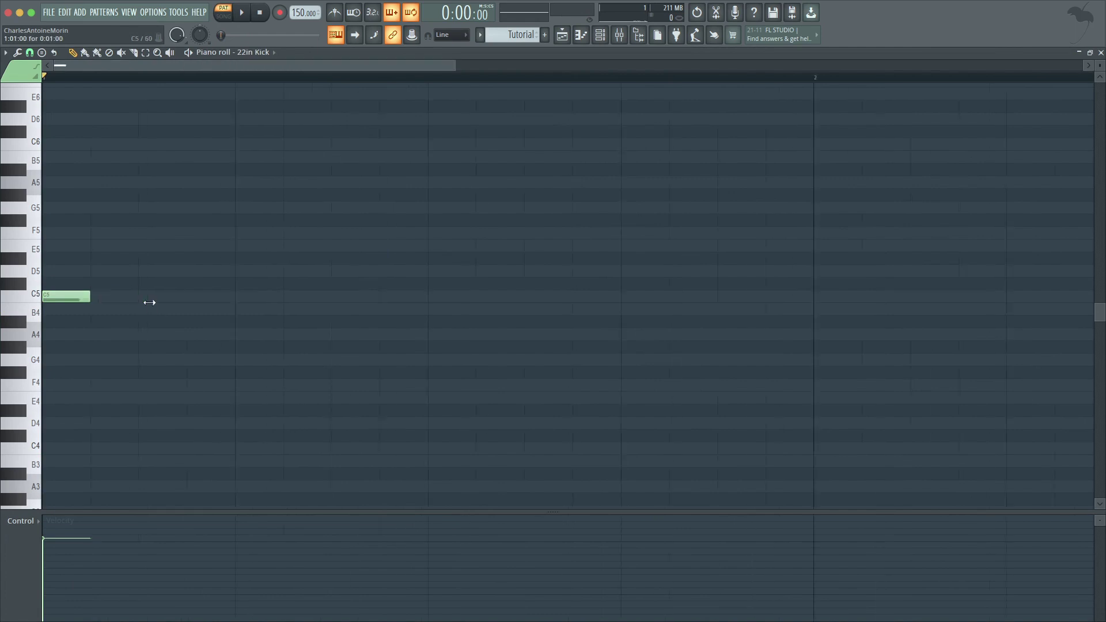
# - Duplicate the C5 note until it fills bar 1 with sixteen one-step notes, and play the pattern
pyautogui.hotkey('ctrl', 'b')
pyautogui.hotkey('ctrl', 'b')
pyautogui.hotkey('ctrl', 'b')
pyautogui.hotkey('ctrl', 'b')
pyautogui.hotkey('ctrl', 'b')
pyautogui.hotkey('ctrl', 'b')
pyautogui.hotkey('ctrl', 'b')
pyautogui.hotkey('ctrl', 'b')
pyautogui.hotkey('ctrl', 'b')
pyautogui.hotkey('ctrl', 'b')
pyautogui.hotkey('ctrl', 'b')
pyautogui.hotkey('ctrl', 'b')
pyautogui.hotkey('ctrl', 'b')
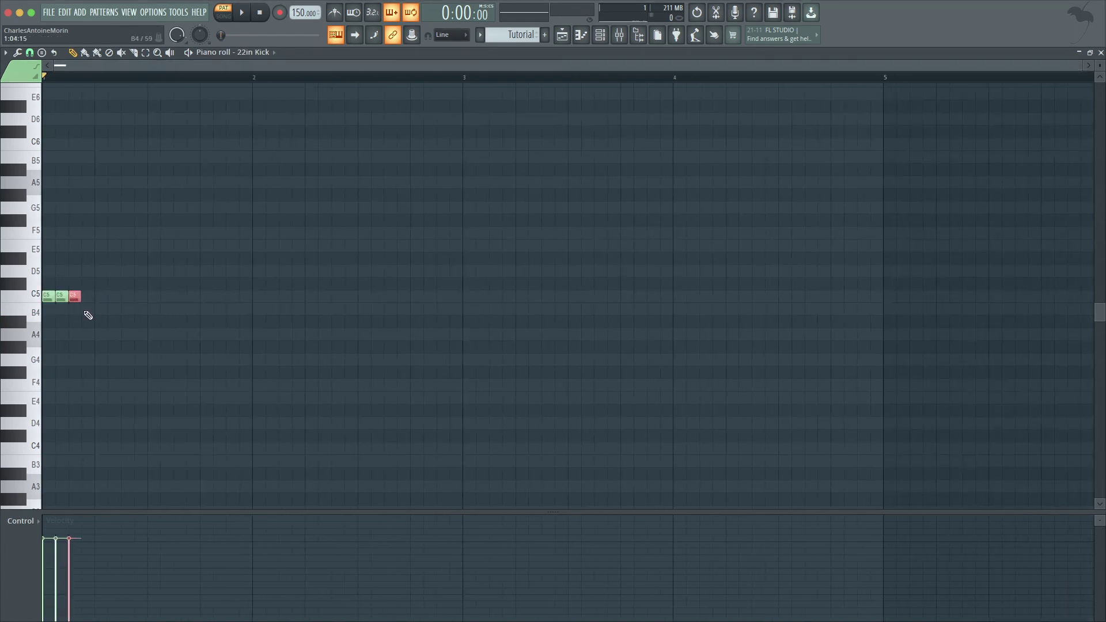
pyautogui.hotkey('ctrl', 'b')
pyautogui.hotkey('ctrl', 'b')
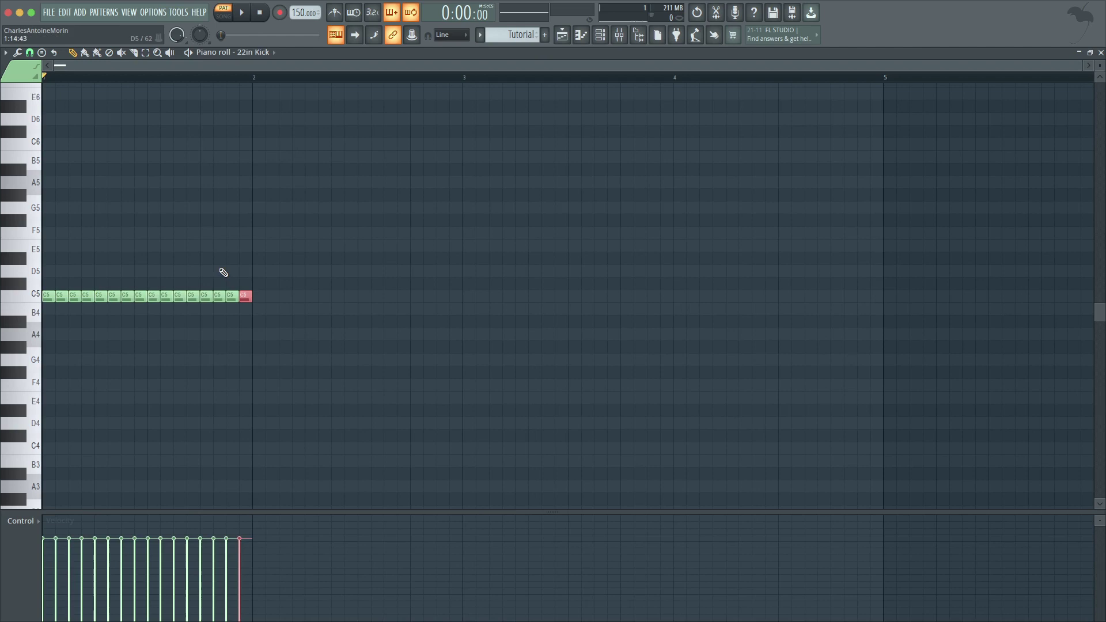
pyautogui.keyDown('ctrl'); pyautogui.click(328, 327); pyautogui.keyUp('ctrl')
pyautogui.press('space')
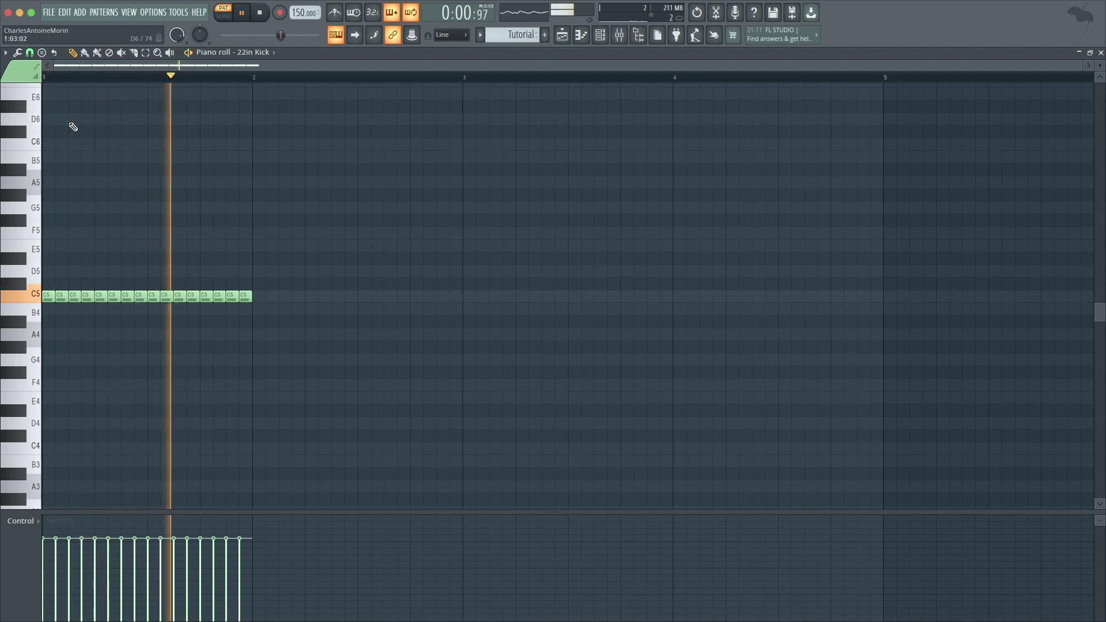
pyautogui.press('space')
# - Select the time range of bar 1 with all its C5 notes and open the Claw Machine tool
pyautogui.moveTo(50, 280); pyautogui.dragTo(21, 232)
pyautogui.hotkey('ctrl', 'd')
pyautogui.hotkey('ctrl', 'd')
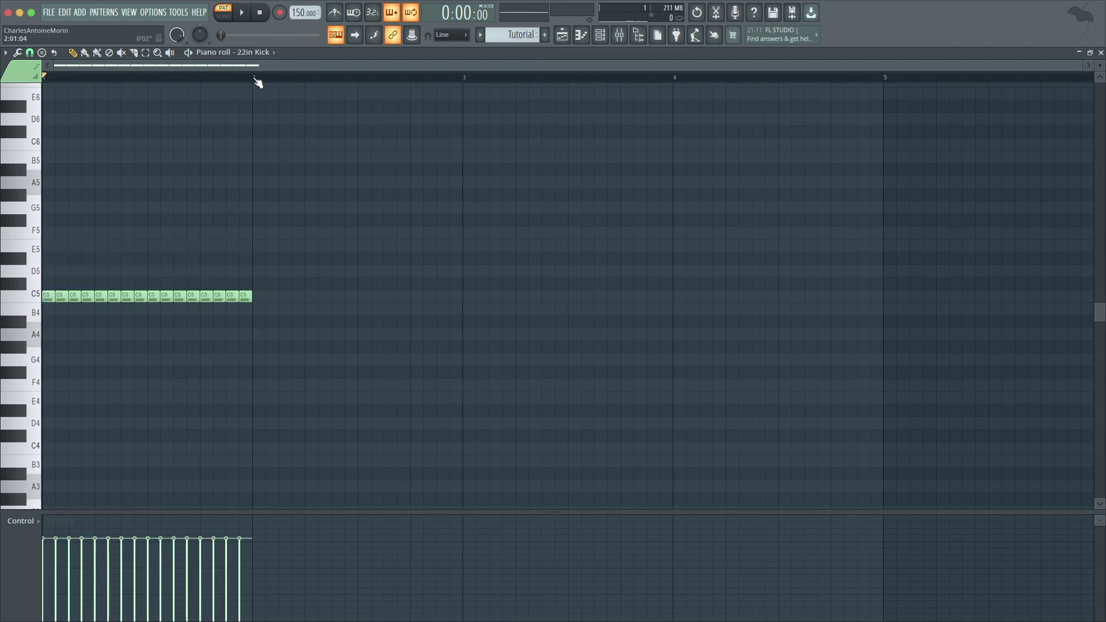
pyautogui.moveTo(257, 82); pyautogui.dragTo(44, 78)
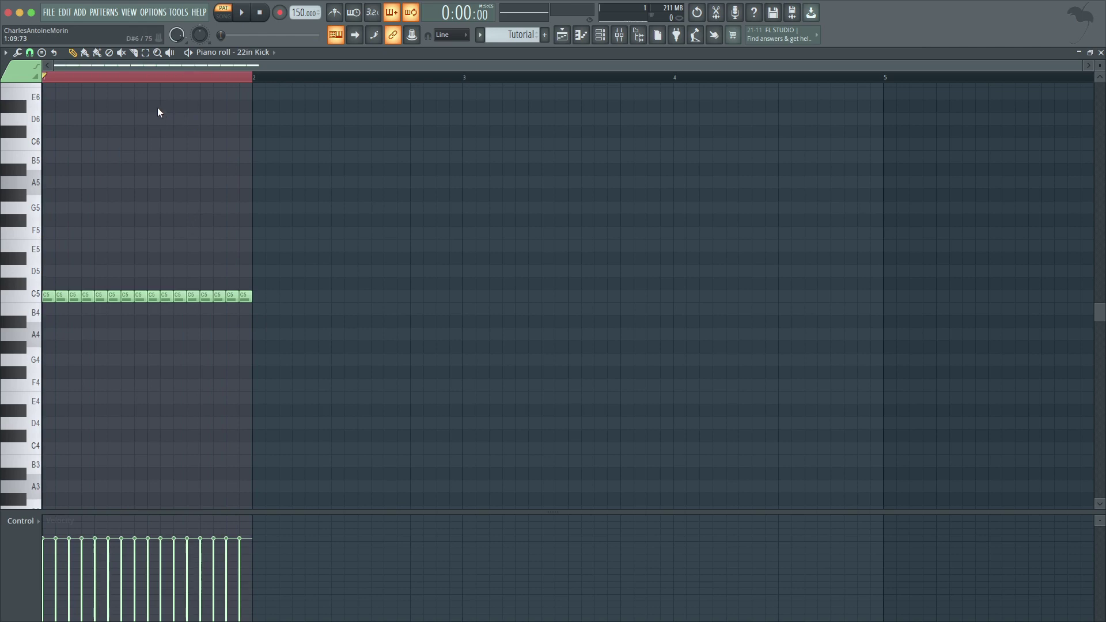
pyautogui.scroll(2, 72, 279)
pyautogui.hotkey('ctrl', 'a')
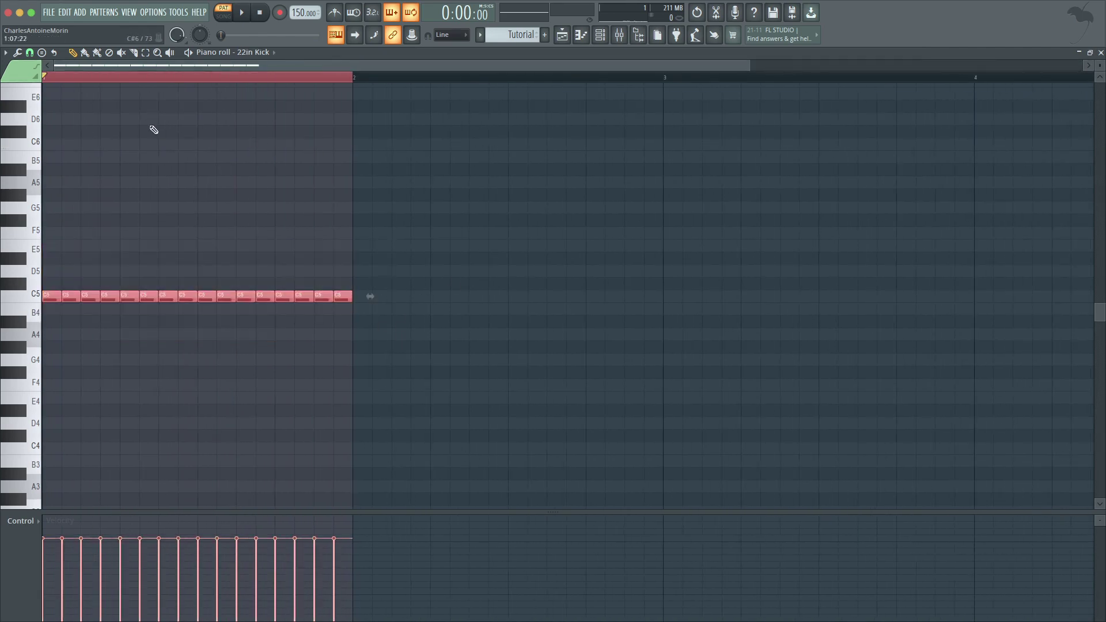
pyautogui.click(18, 53)
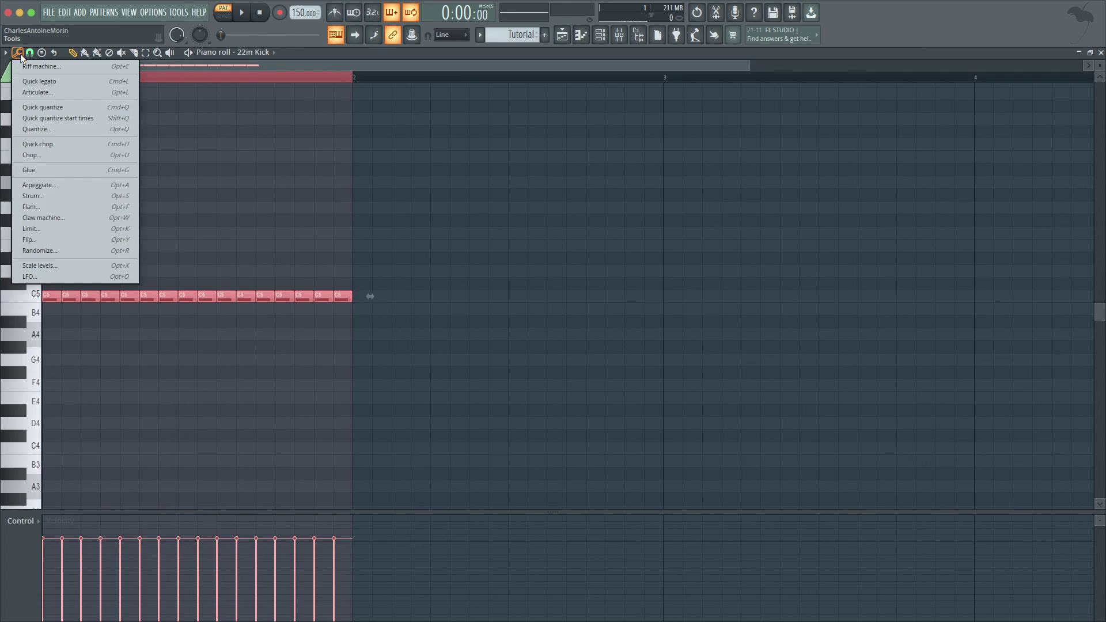
pyautogui.click(71, 217)
# - Try the Claw Machine with a period of 4 beats and with a period of one beat
pyautogui.click(652, 214)
pyautogui.click(645, 247)
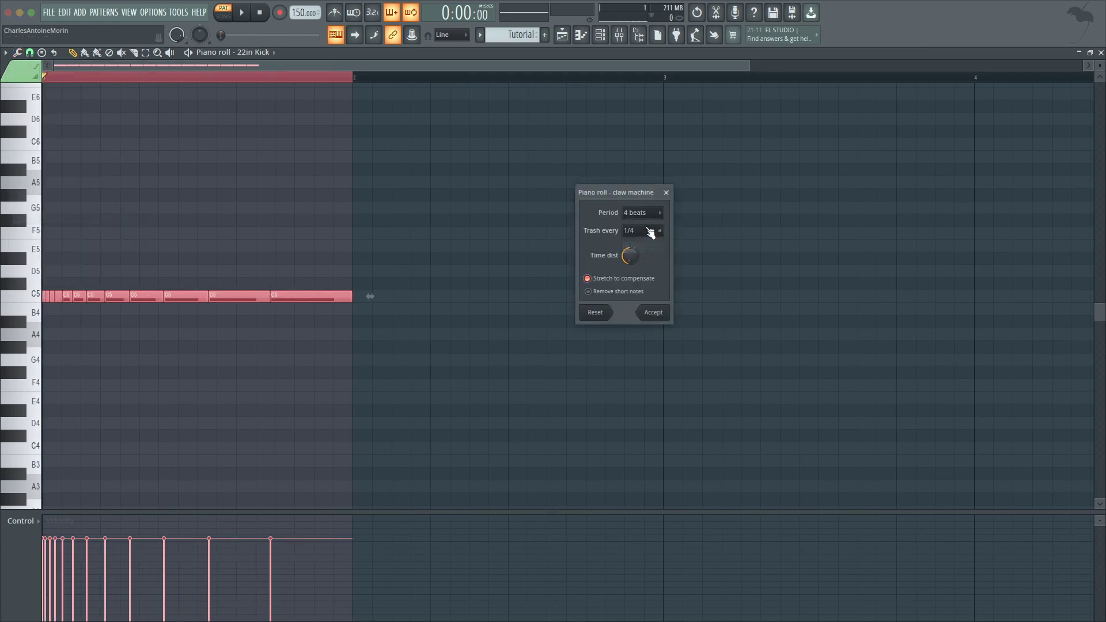
pyautogui.click(644, 214)
pyautogui.click(645, 230)
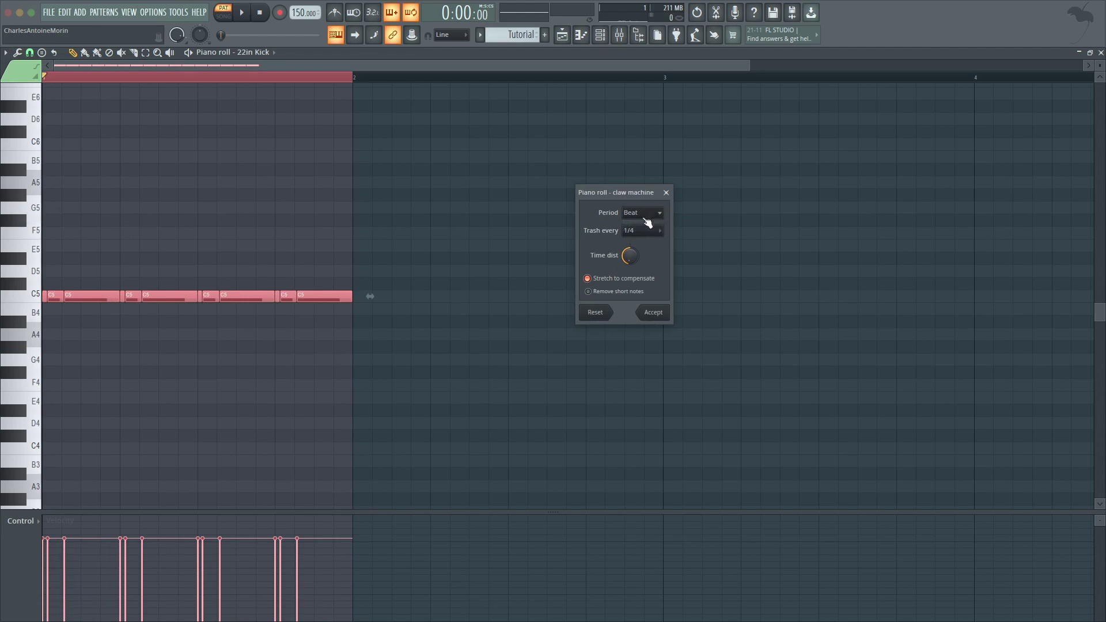
# - Set the Claw Machine period to 4 beats with Stretch to compensate on, and raise Time dist above centre to shorten the notes progressively
pyautogui.moveTo(629, 256); pyautogui.dragTo(629, 219)
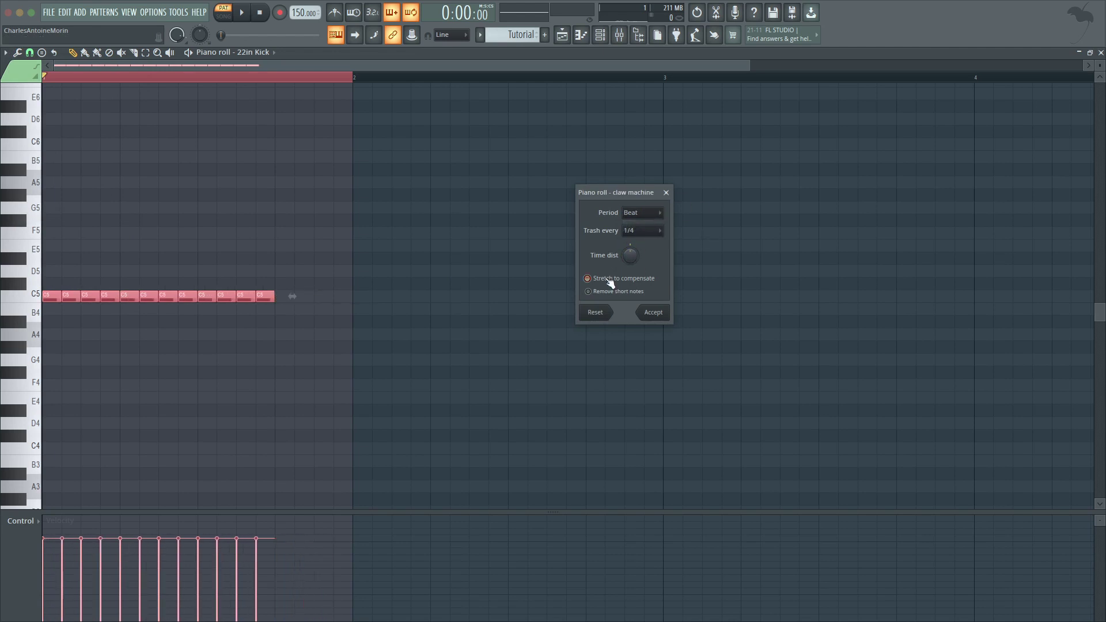
pyautogui.moveTo(630, 255); pyautogui.dragTo(630, 255)
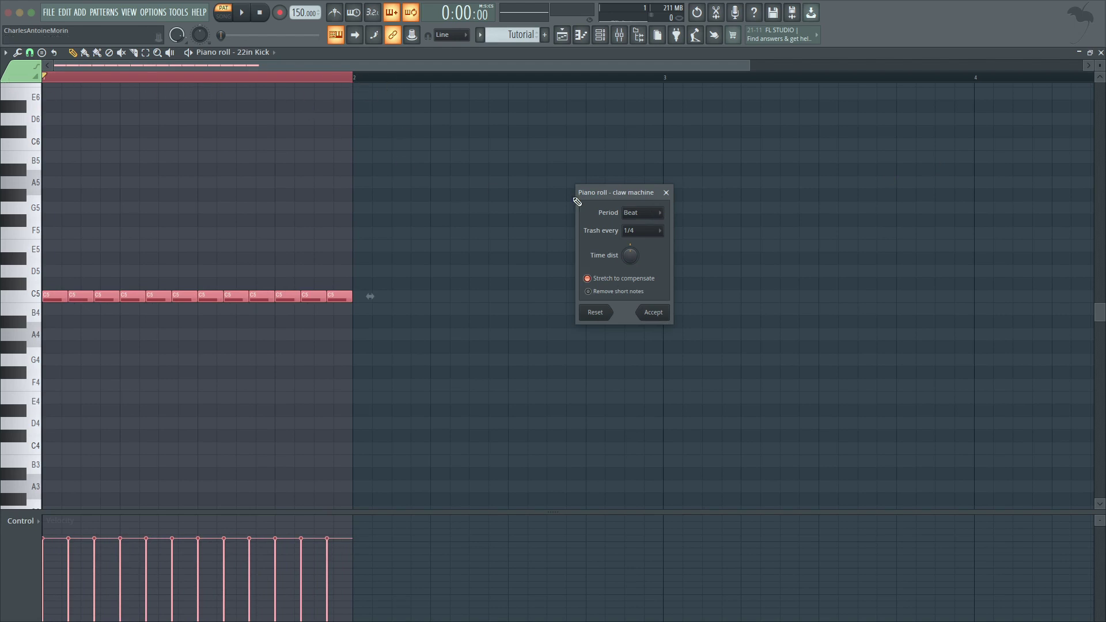
pyautogui.click(647, 214)
pyautogui.moveTo(627, 258); pyautogui.dragTo(627, 236)
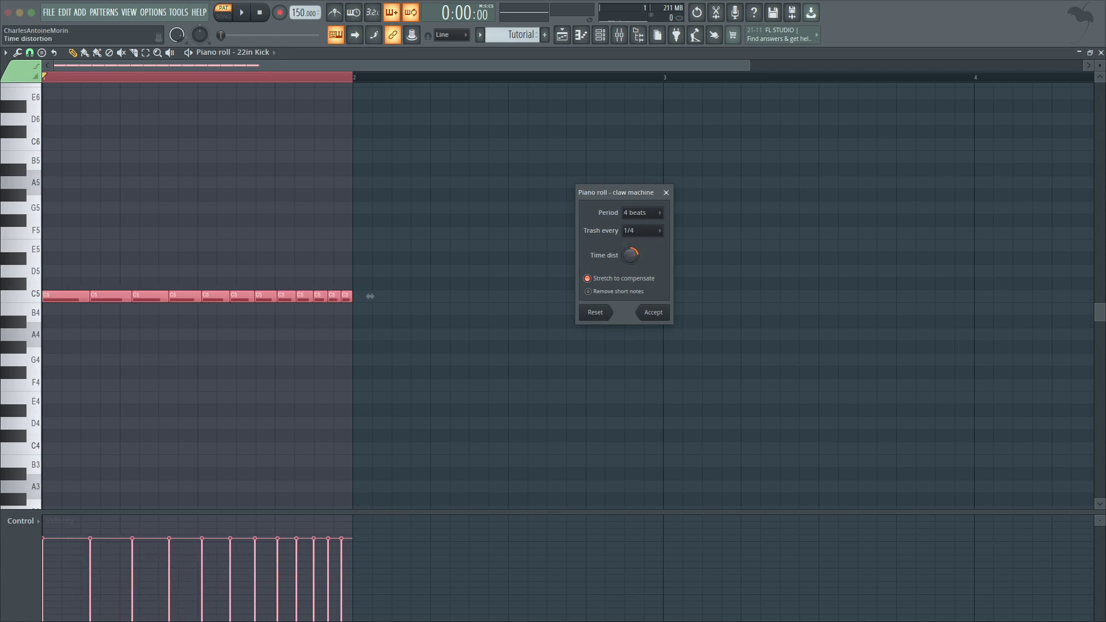
# - Compare the notes with Stretch to compensate off and on, raise Time dist further, and apply the Claw Machine with it on
pyautogui.click(589, 278)
pyautogui.click(589, 279)
pyautogui.click(589, 279)
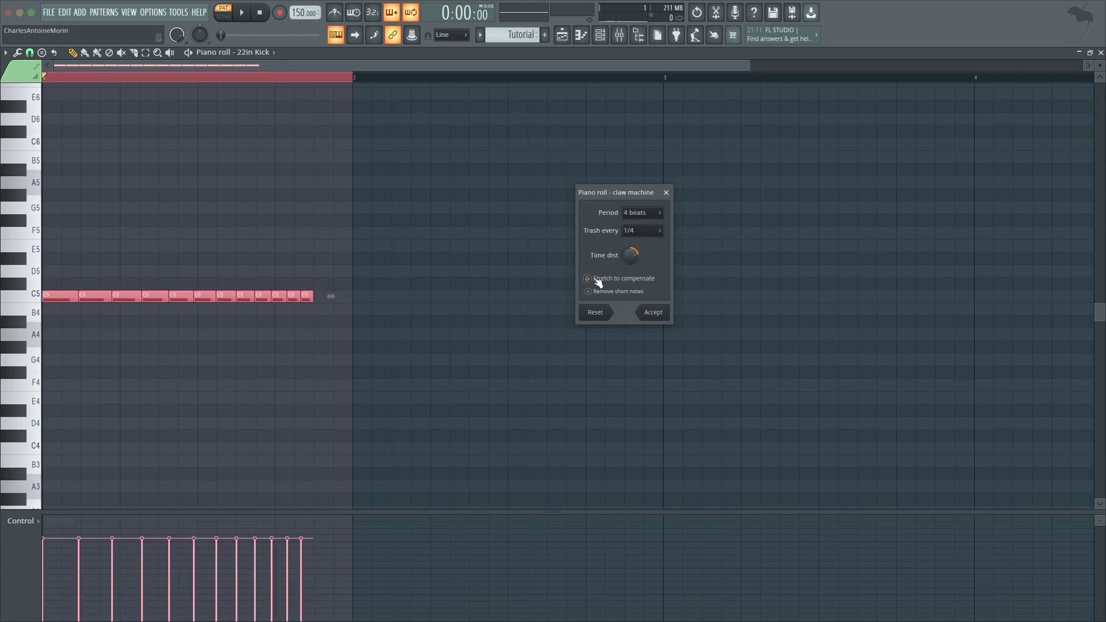
pyautogui.moveTo(622, 257)
pyautogui.mouseDown()
pyautogui.moveTo(622, 282)
pyautogui.moveTo(634, 248)
pyautogui.mouseUp()
pyautogui.click(596, 281)
pyautogui.press('space')
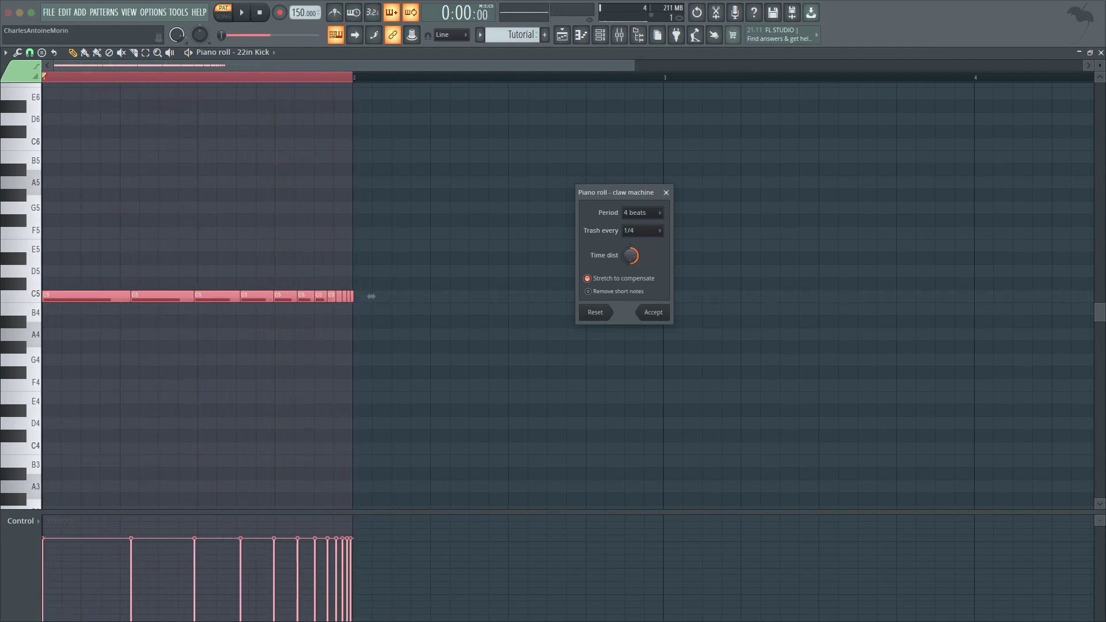
pyautogui.click(658, 317)
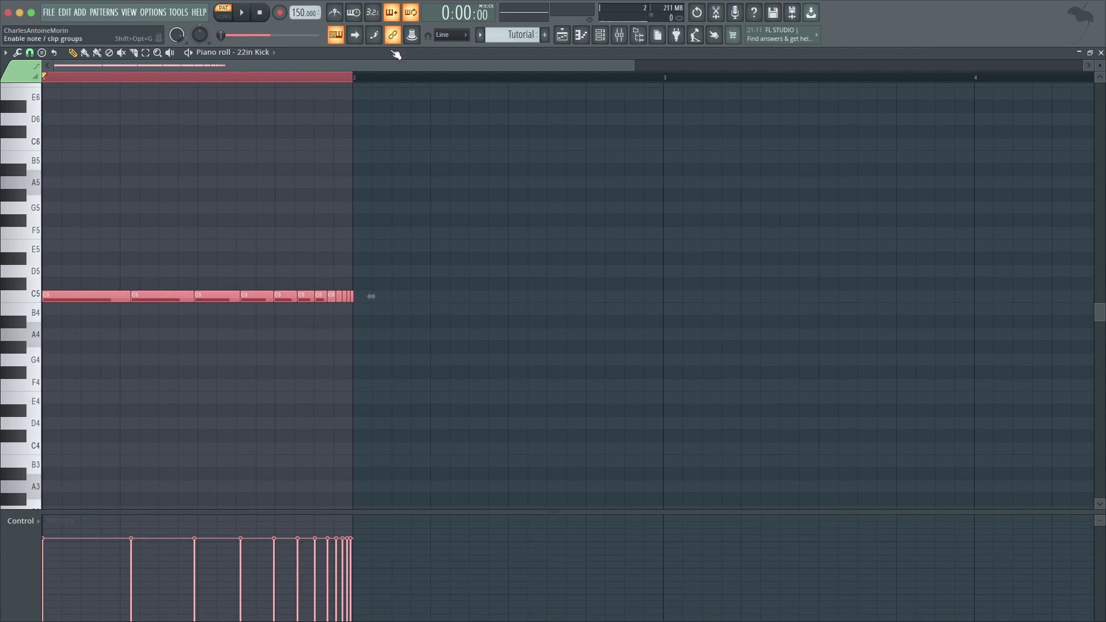
# - Deselect the notes and trim the last C5 note so that it ends exactly at the start of bar 2
pyautogui.press('super+d')
pyautogui.press('super+d')
pyautogui.scroll(5, 353, 314)
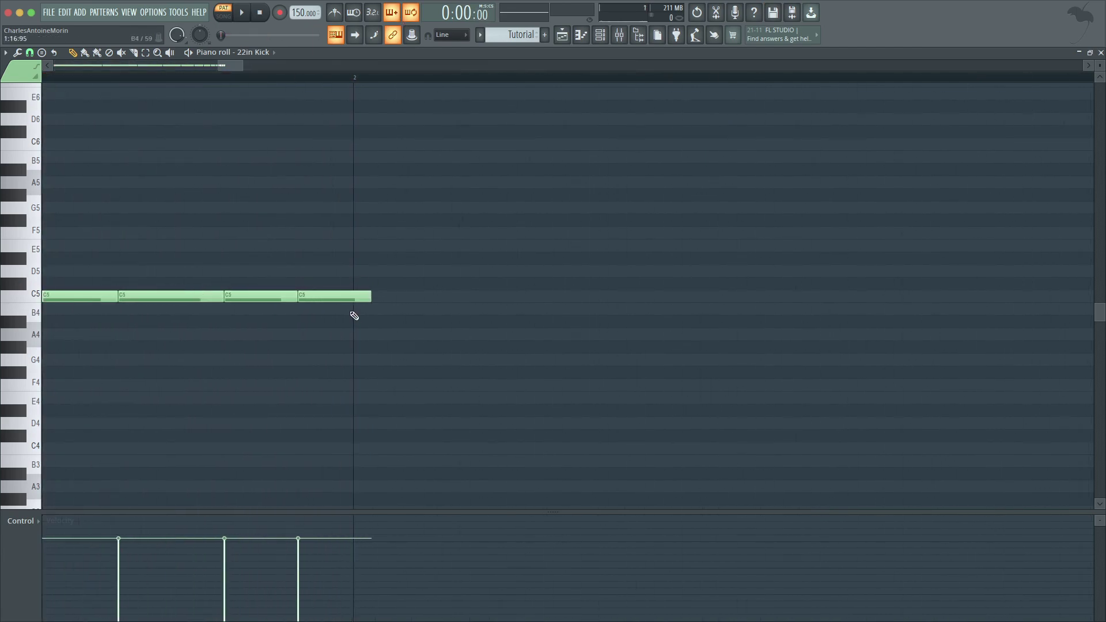
pyautogui.moveTo(306, 252); pyautogui.dragTo(375, 341)
pyautogui.press('super+d')
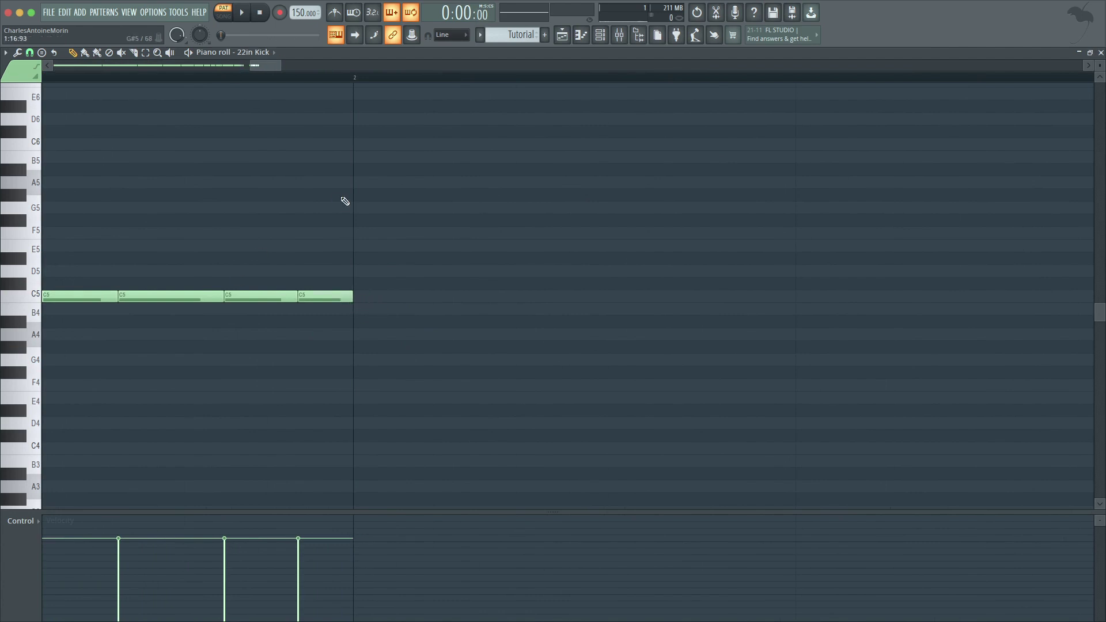
pyautogui.press('super+shift+z')
pyautogui.scroll(2, 526, 334)
pyautogui.scroll(-3, 521, 318)
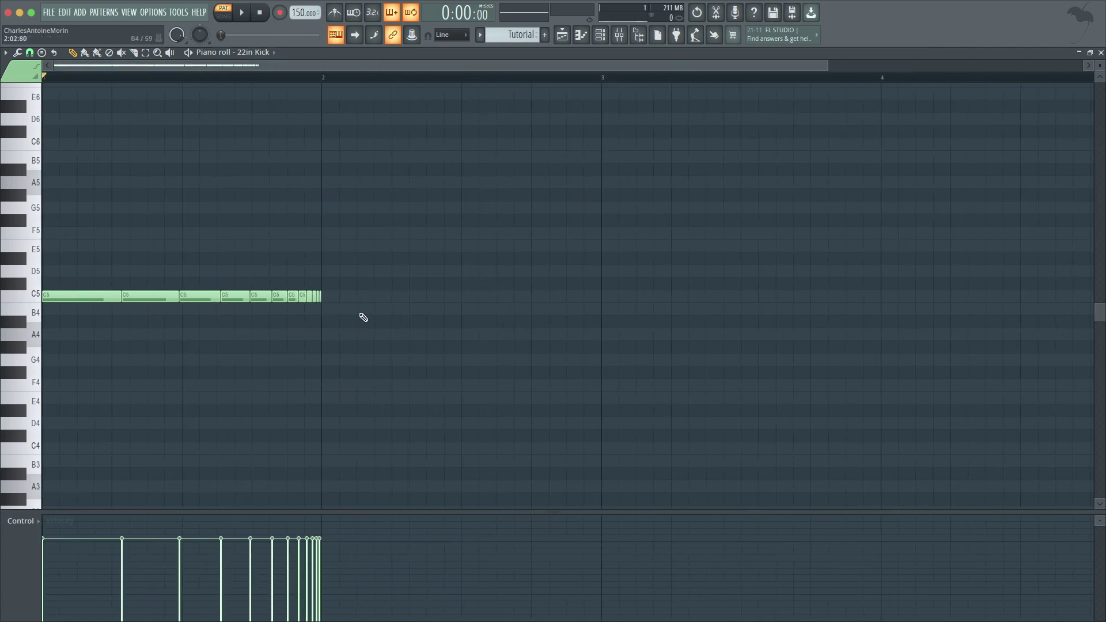
# - Copy all bar 1 notes into bar 2 and flip the copy horizontally without preserving start times
pyautogui.press('super+a')
pyautogui.moveTo(65, 296); pyautogui.dragTo(343, 296)
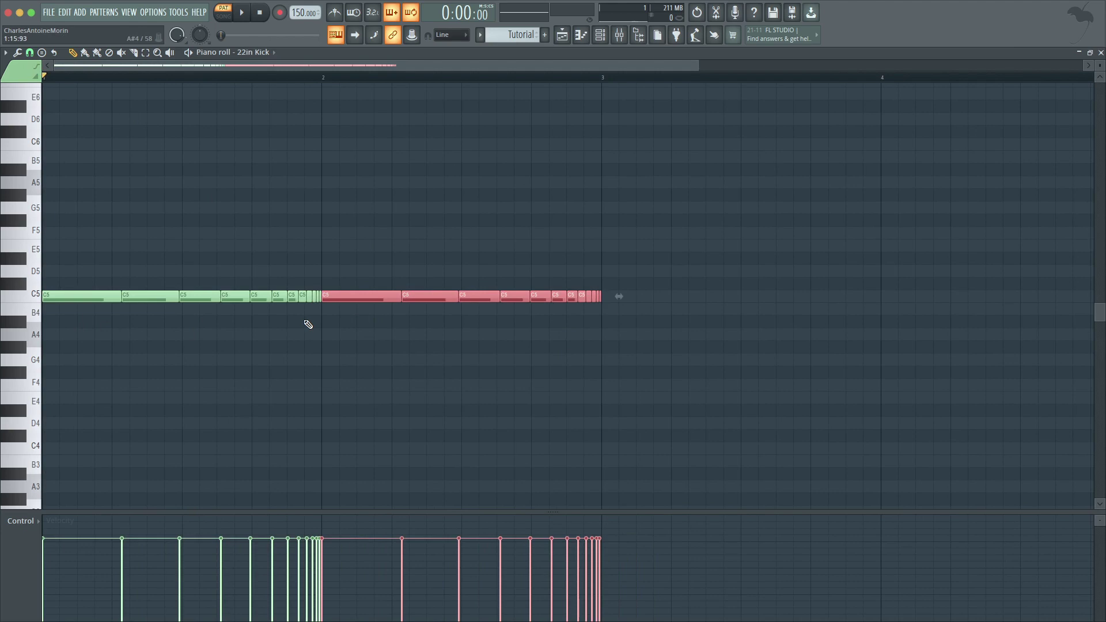
pyautogui.hotkey('alt', 'y')
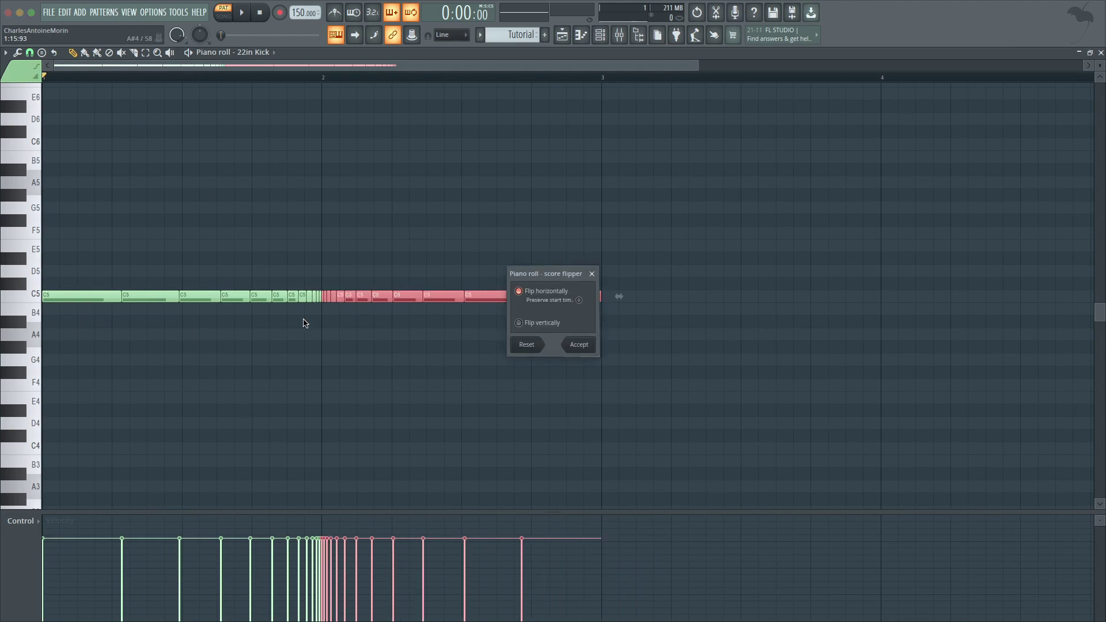
pyautogui.moveTo(554, 283); pyautogui.dragTo(781, 209)
pyautogui.scroll(2, 809, 225)
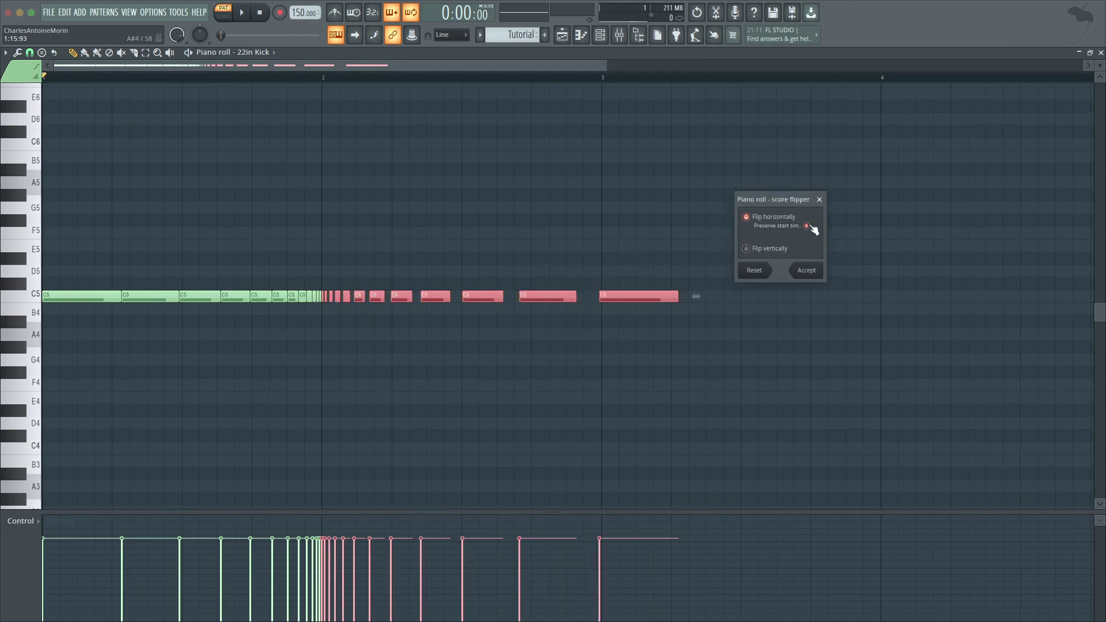
pyautogui.scroll(-2, 809, 226)
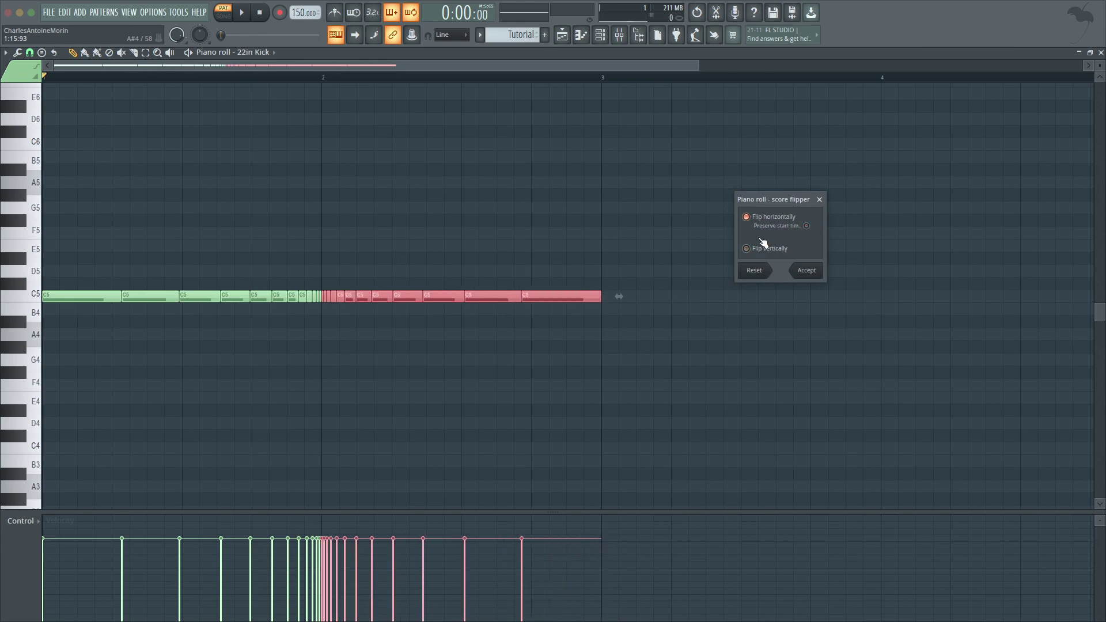
pyautogui.moveTo(766, 200); pyautogui.dragTo(775, 264)
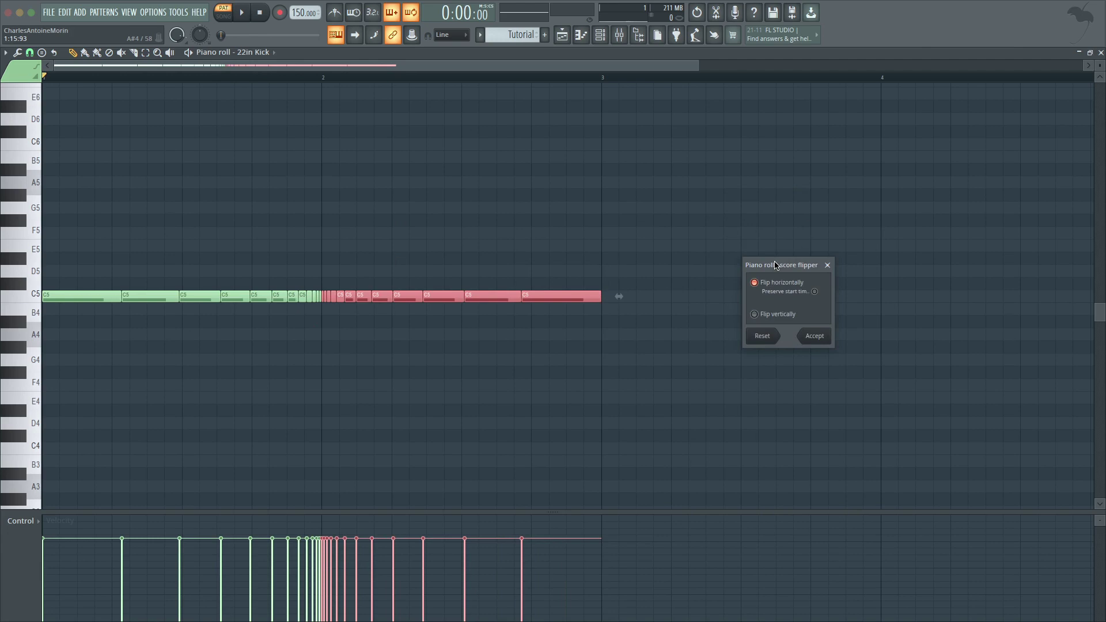
pyautogui.click(814, 336)
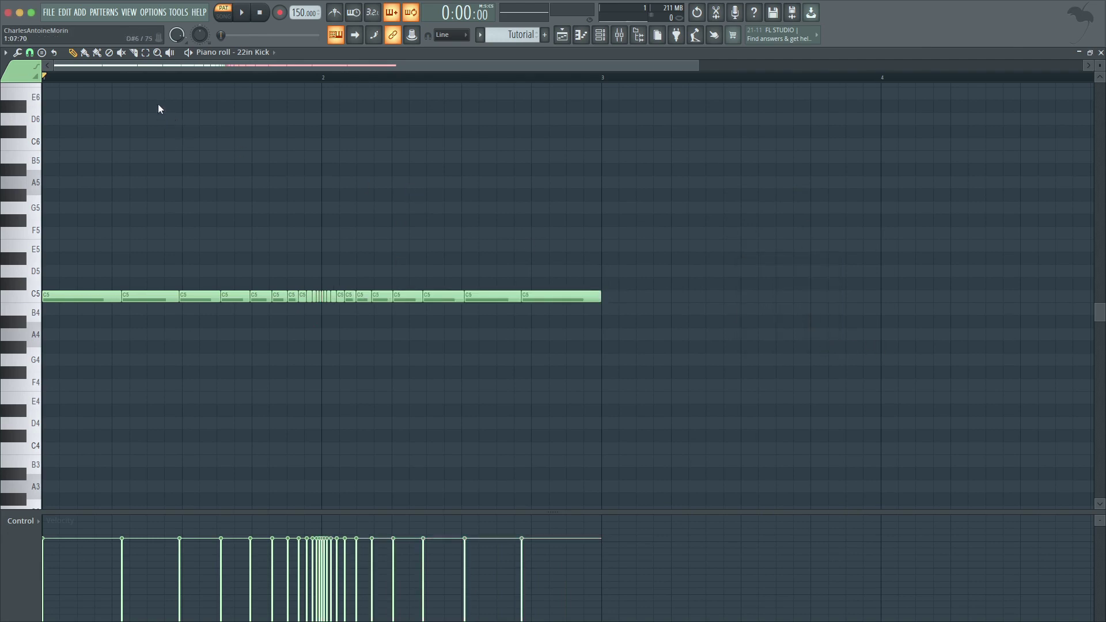
# - Play the two-bar pattern to hear the rhythm speed up and slow down
pyautogui.press('space')
pyautogui.scroll(-2, 344, 236)
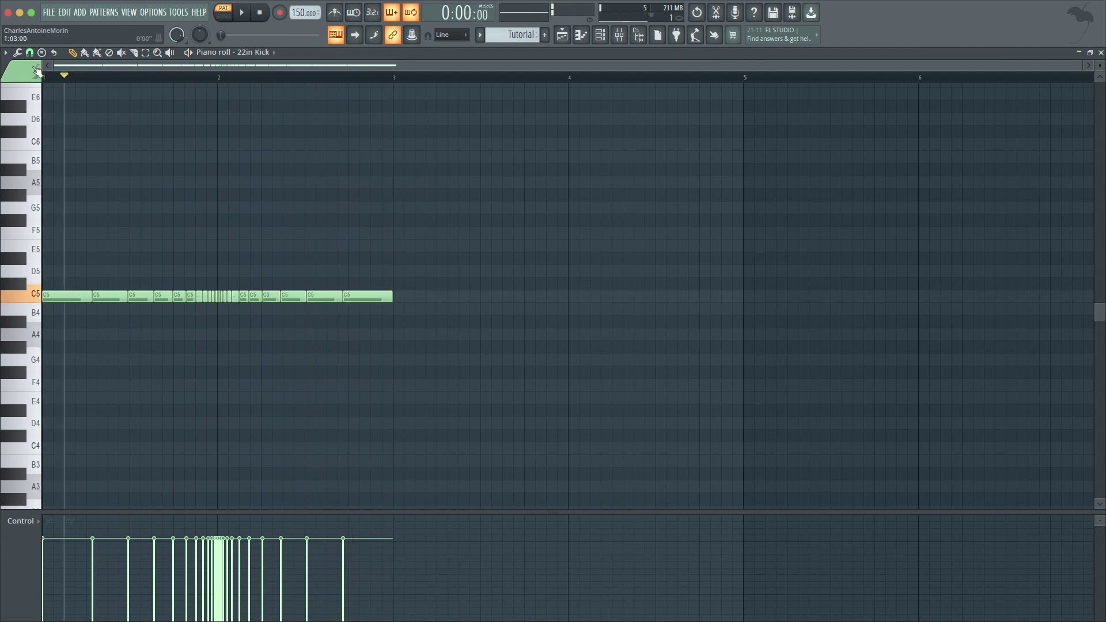
pyautogui.press('space')
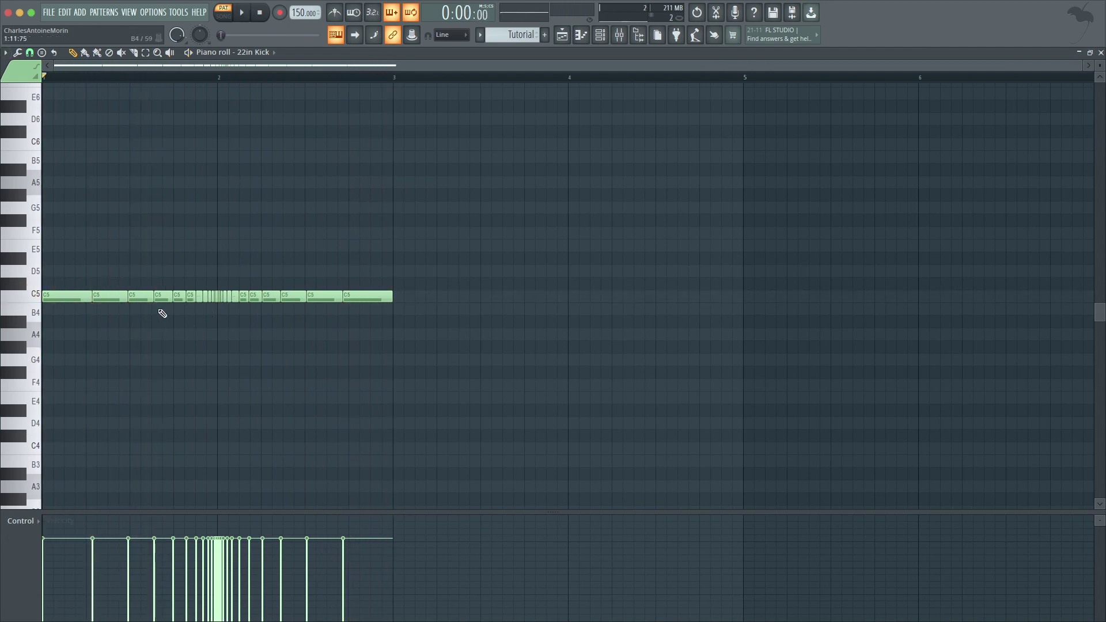
# - Select the bar 1 notes and draw their velocities as a gradual decline to about 56% at the last note
pyautogui.scroll(2, 162, 313)
pyautogui.moveTo(64, 252); pyautogui.dragTo(361, 385)
pyautogui.scroll(-2, 356, 347)
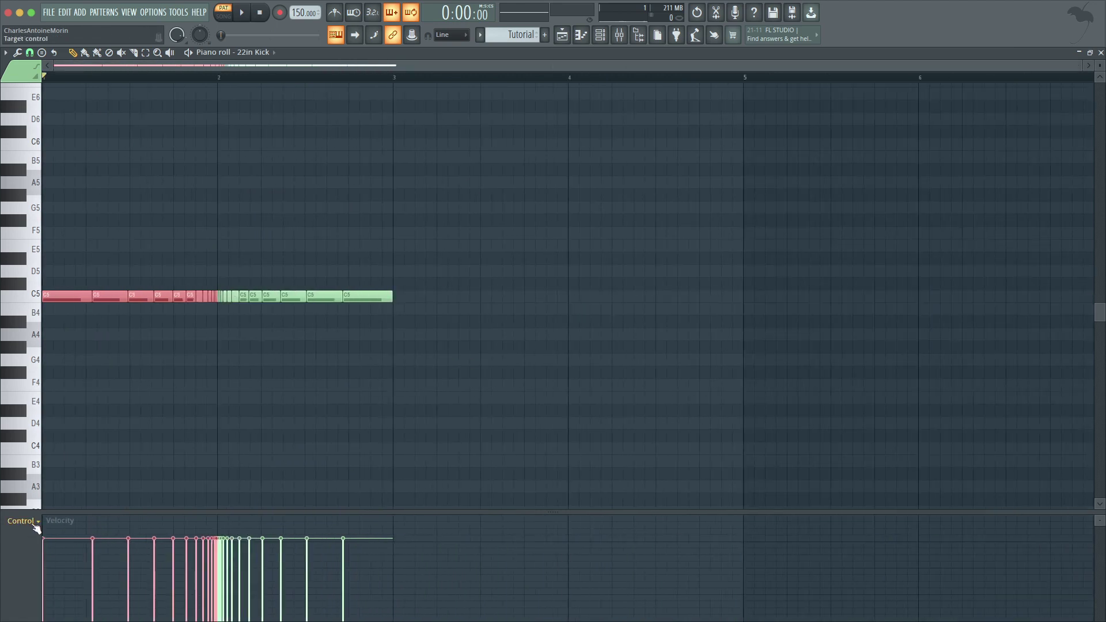
pyautogui.scroll(3, 35, 527)
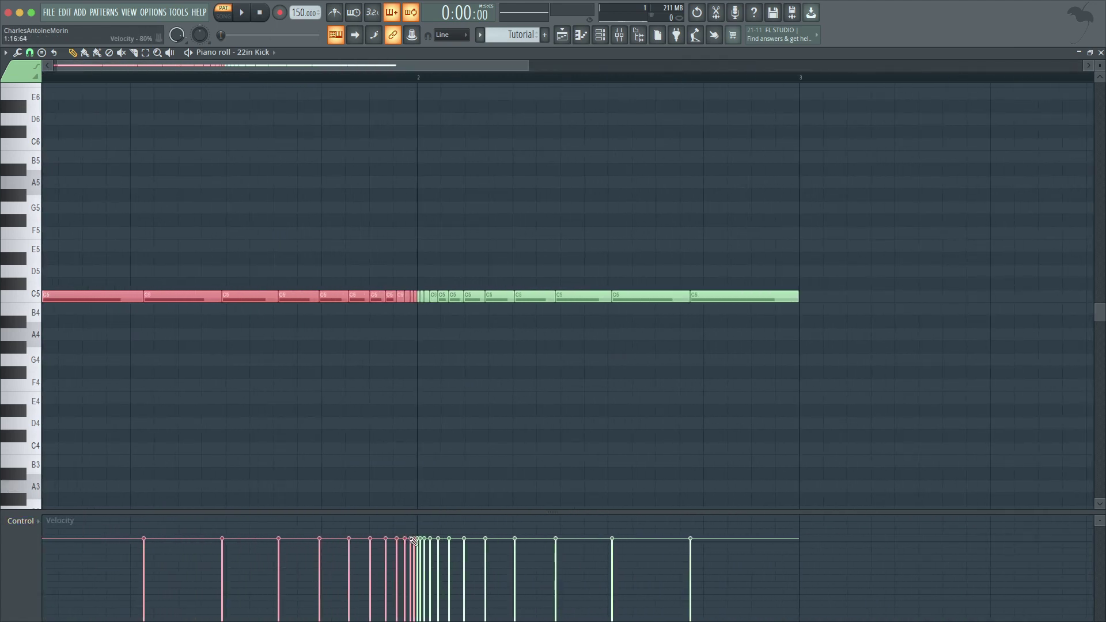
pyautogui.scroll(-3, 271, 526)
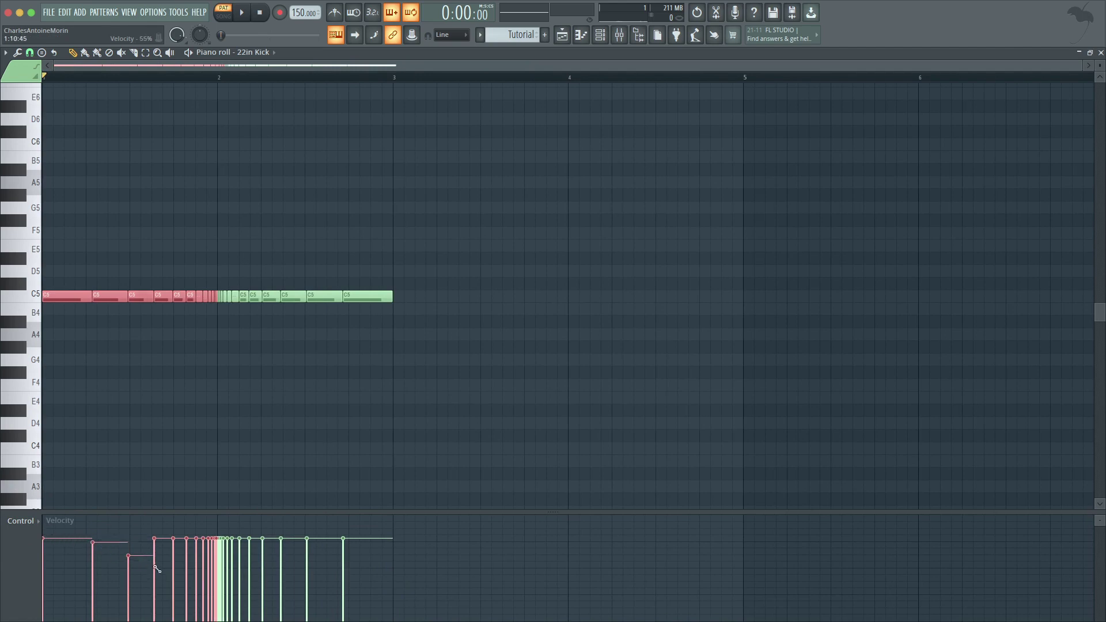
pyautogui.moveTo(156, 569); pyautogui.dragTo(217, 583)
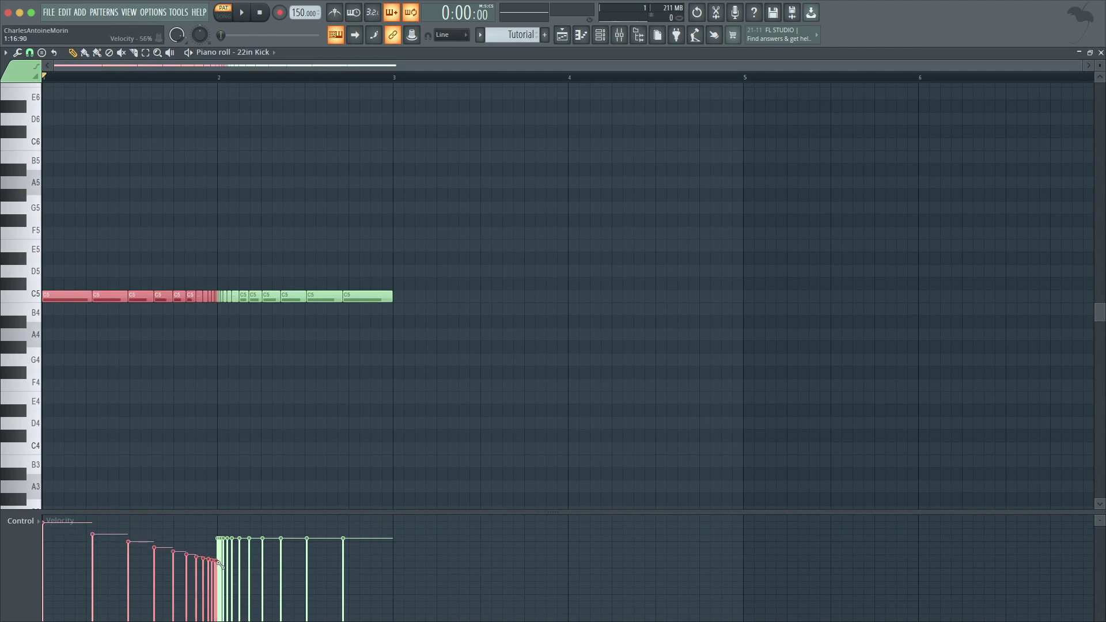
# - Delete the flipped C5 notes in bar 2 that lack the declining velocities
pyautogui.scroll(3, 191, 299)
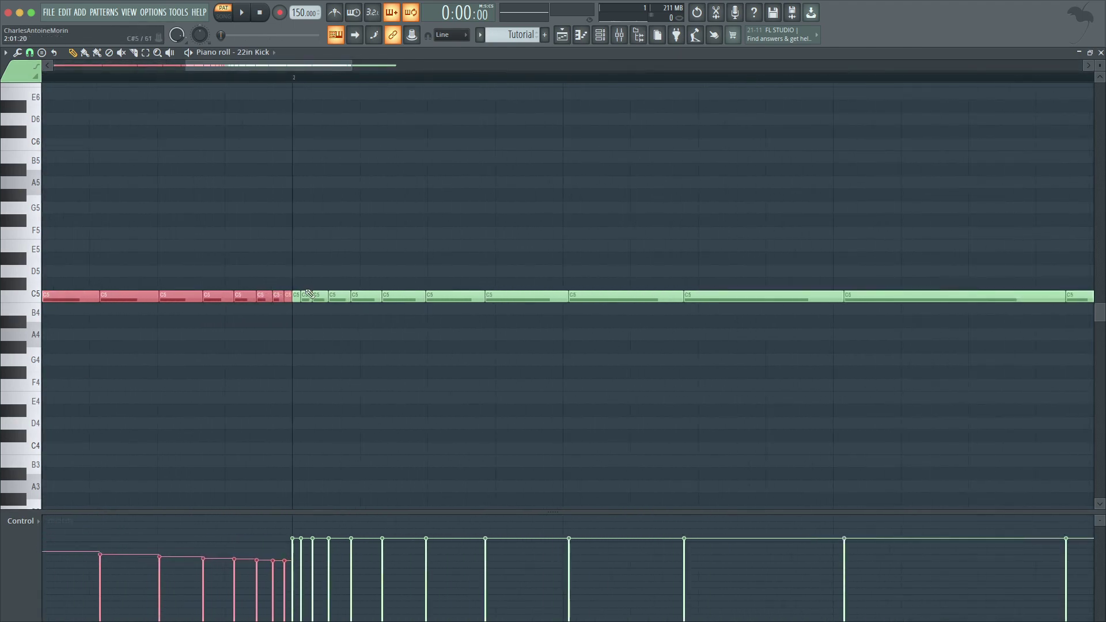
pyautogui.moveTo(293, 282); pyautogui.dragTo(797, 295)
pyautogui.press('Delete')
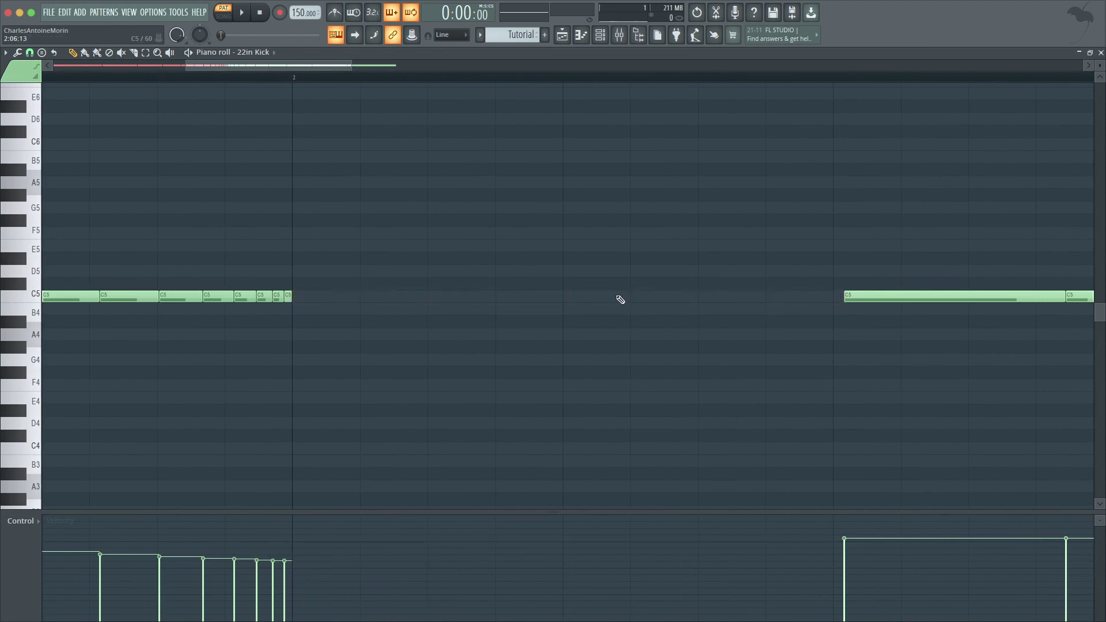
pyautogui.scroll(-4, 616, 301)
pyautogui.moveTo(401, 279); pyautogui.dragTo(534, 331)
pyautogui.press('Delete')
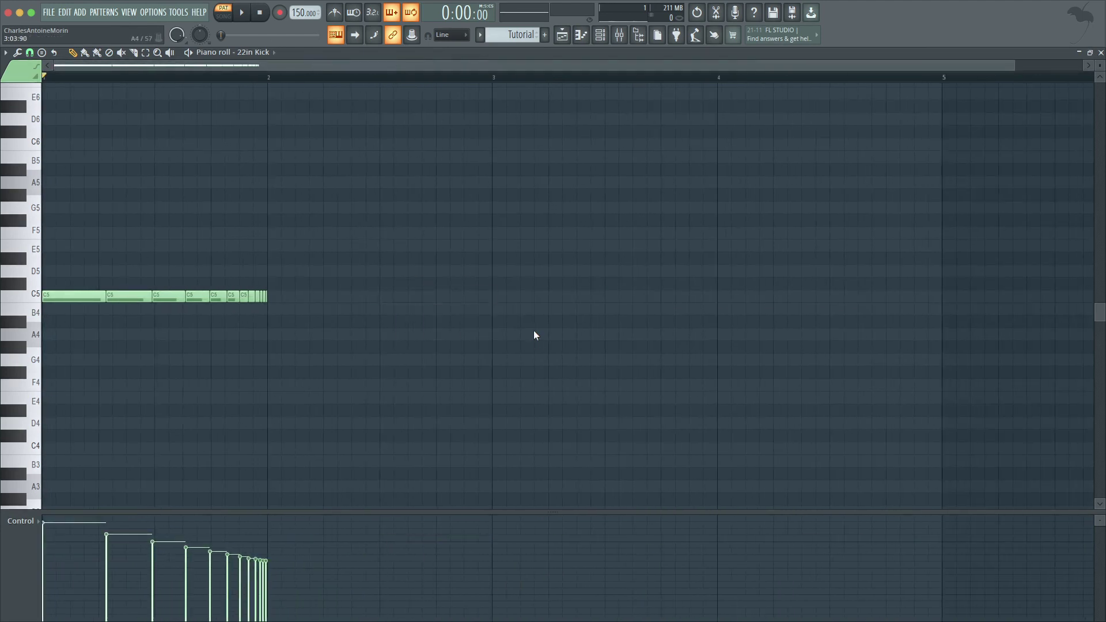
# - Copy the bar 1 notes with their declining velocities to the start of bar 2 and flip the copy horizontally
pyautogui.hotkey('ctrl', 'a')
pyautogui.keyDown('shift'); pyautogui.moveTo(56, 296); pyautogui.dragTo(289, 308); pyautogui.keyUp('shift')
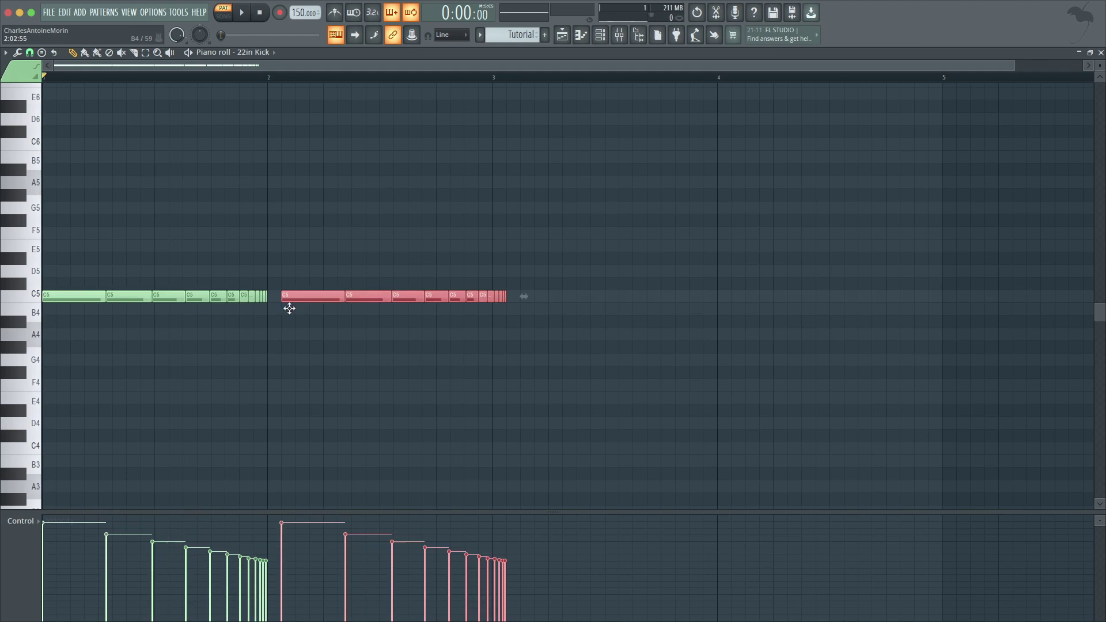
pyautogui.scroll(5, 315, 307)
pyautogui.moveTo(425, 297); pyautogui.dragTo(339, 307)
pyautogui.scroll(-4, 349, 300)
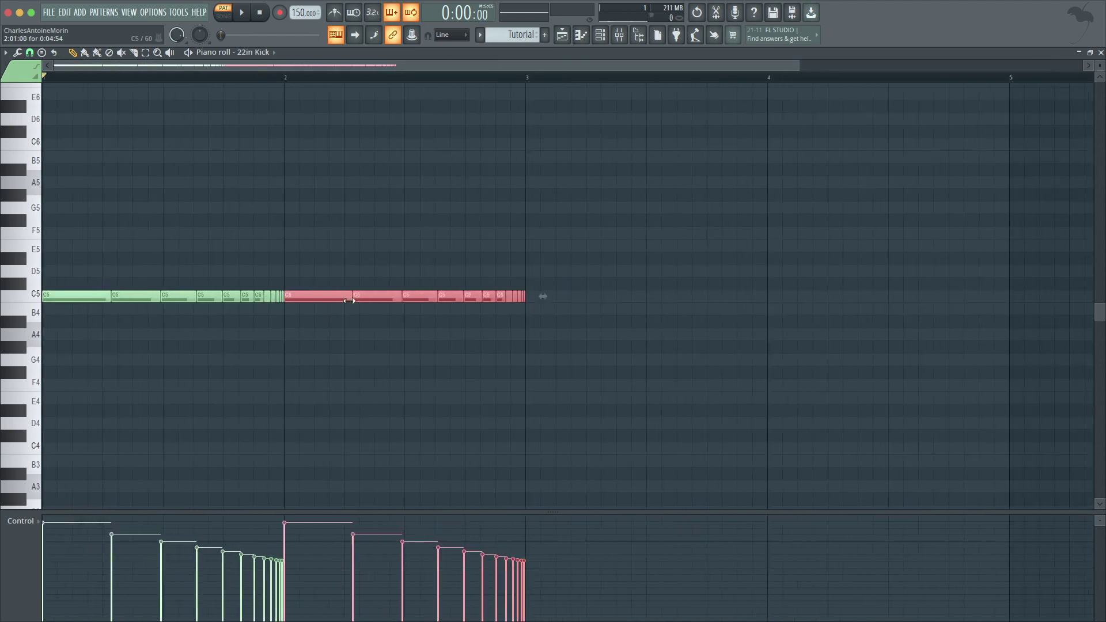
pyautogui.hotkey('alt', 'y')
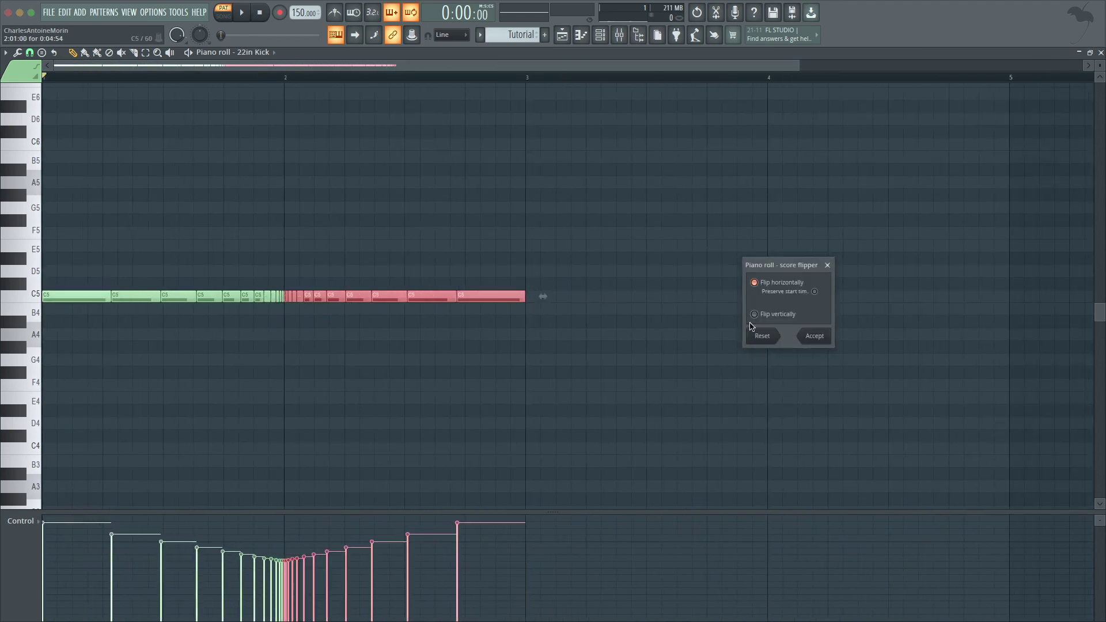
pyautogui.click(814, 335)
pyautogui.click(560, 323)
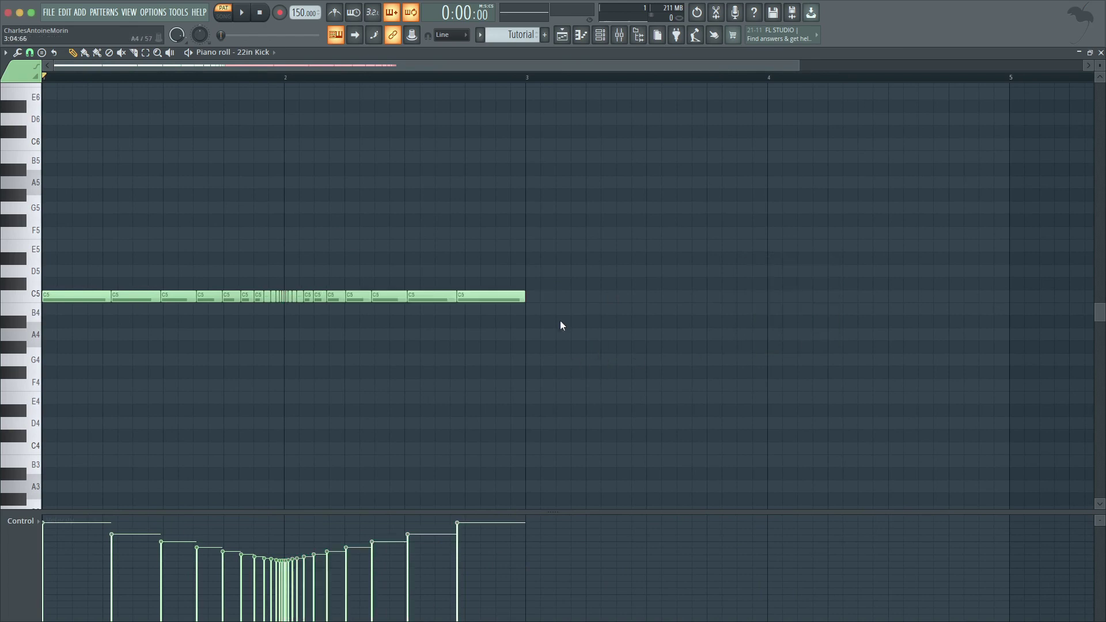
# - Play the pattern to hear the velocities fall and rise across both bars
pyautogui.press('space')
pyautogui.scroll(-2, 230, 230)
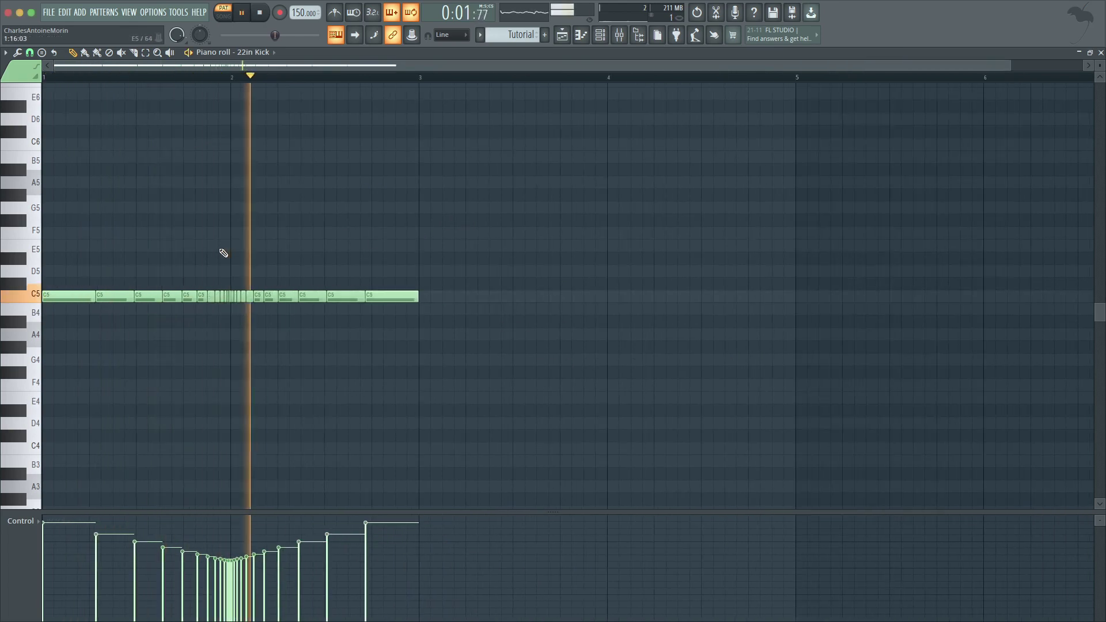
pyautogui.press('space')
# - Select the bar 1 notes and draw their Note fine pitch falling from the maximum to about zero at the last note
pyautogui.scroll(2, 83, 287)
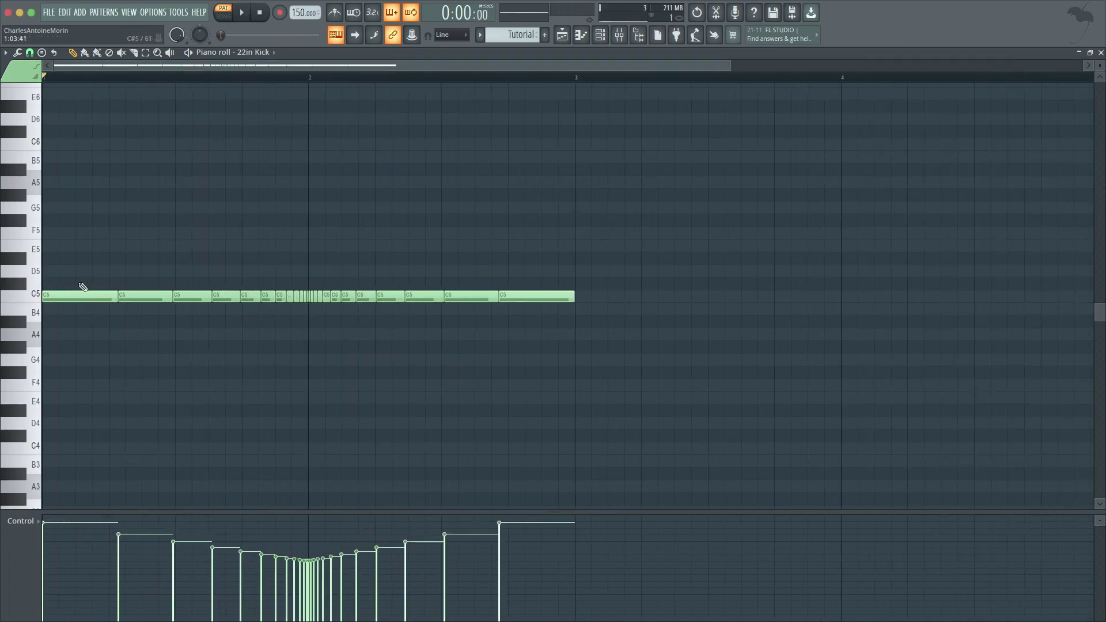
pyautogui.moveTo(74, 278); pyautogui.dragTo(306, 399)
pyautogui.scroll(3, 313, 321)
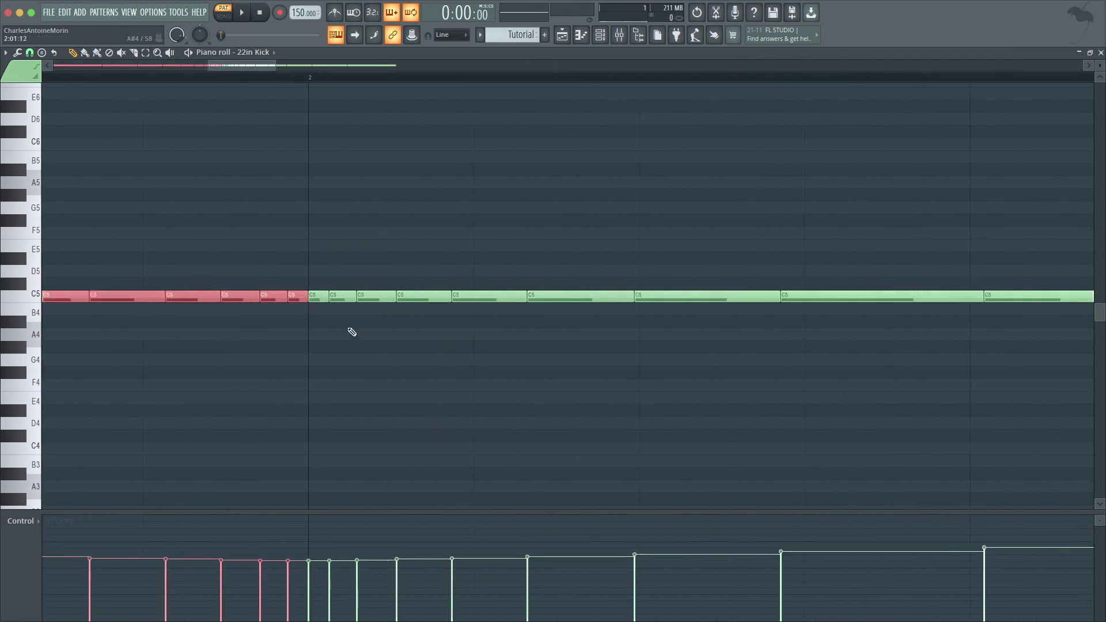
pyautogui.scroll(-3, 352, 332)
pyautogui.click(29, 521)
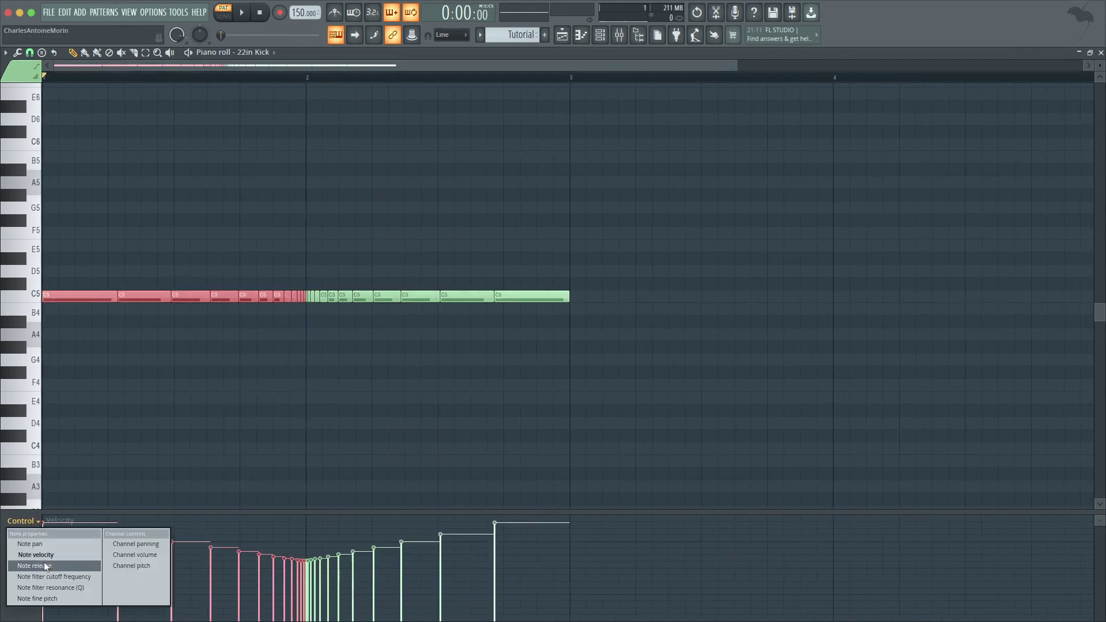
pyautogui.click(57, 598)
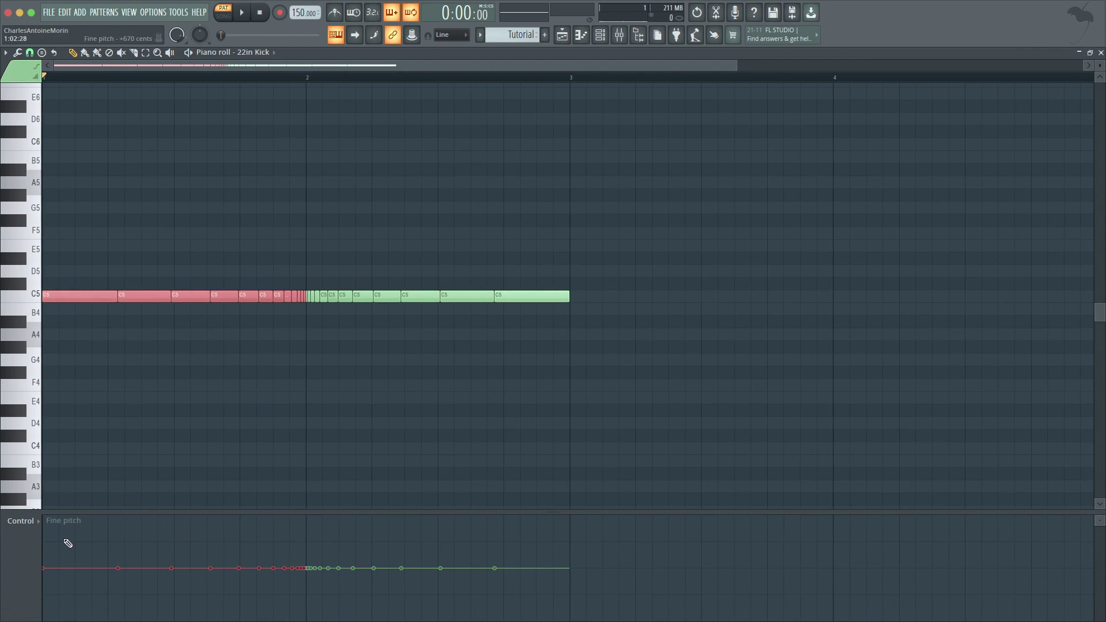
pyautogui.moveTo(68, 543); pyautogui.dragTo(56, 520)
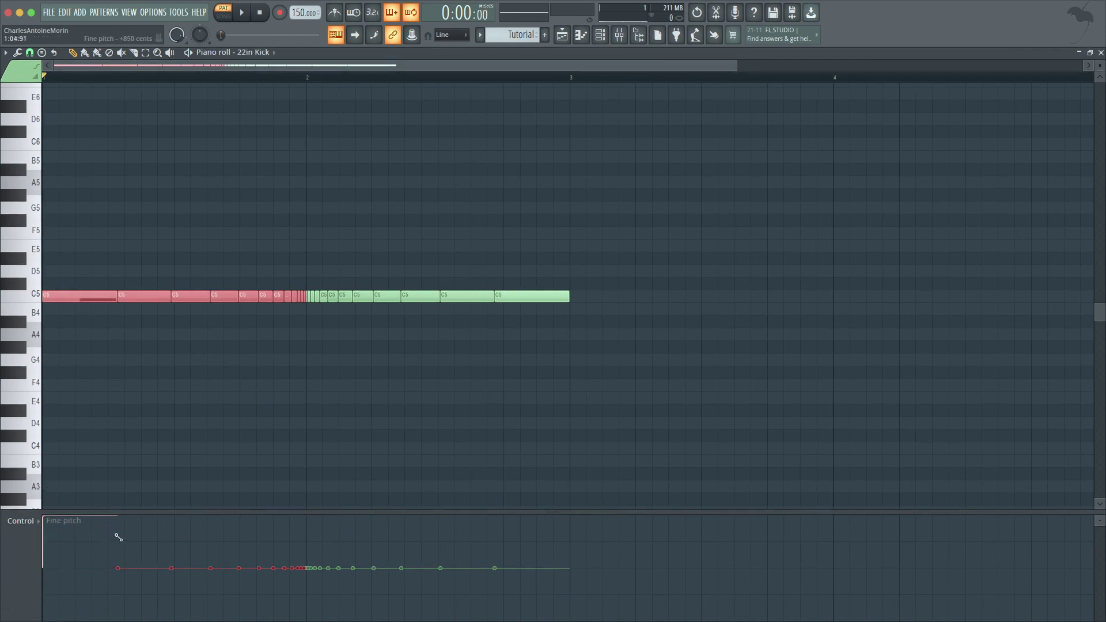
pyautogui.moveTo(118, 537); pyautogui.dragTo(312, 574)
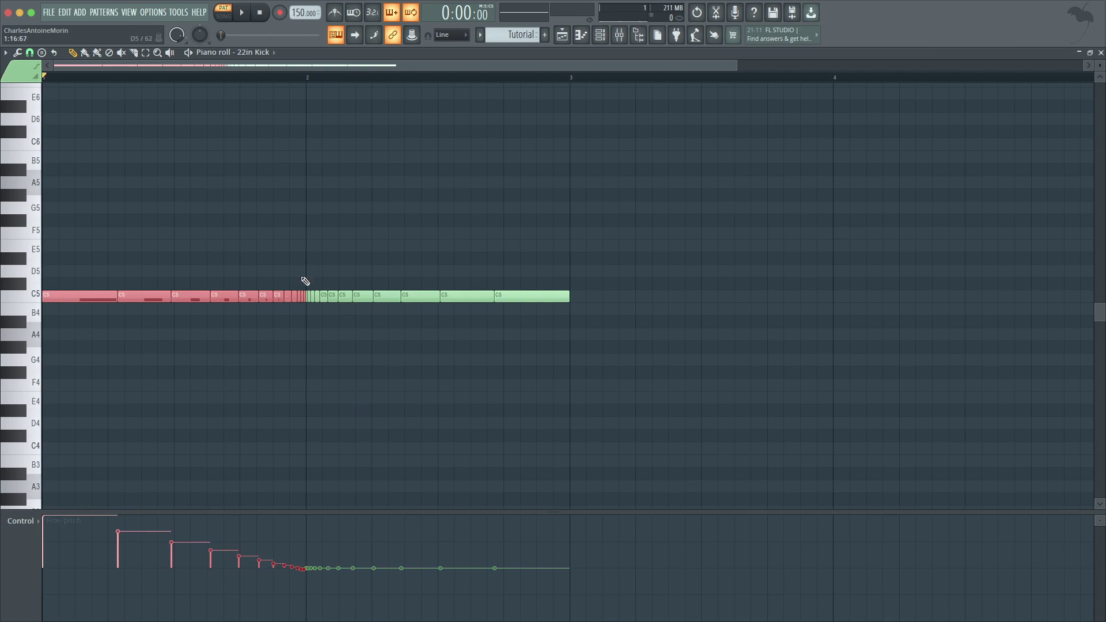
# - Delete all bar 2 notes, which lack the fine pitch changes
pyautogui.scroll(3, 306, 281)
pyautogui.moveTo(309, 279); pyautogui.dragTo(913, 340)
pyautogui.press('Delete')
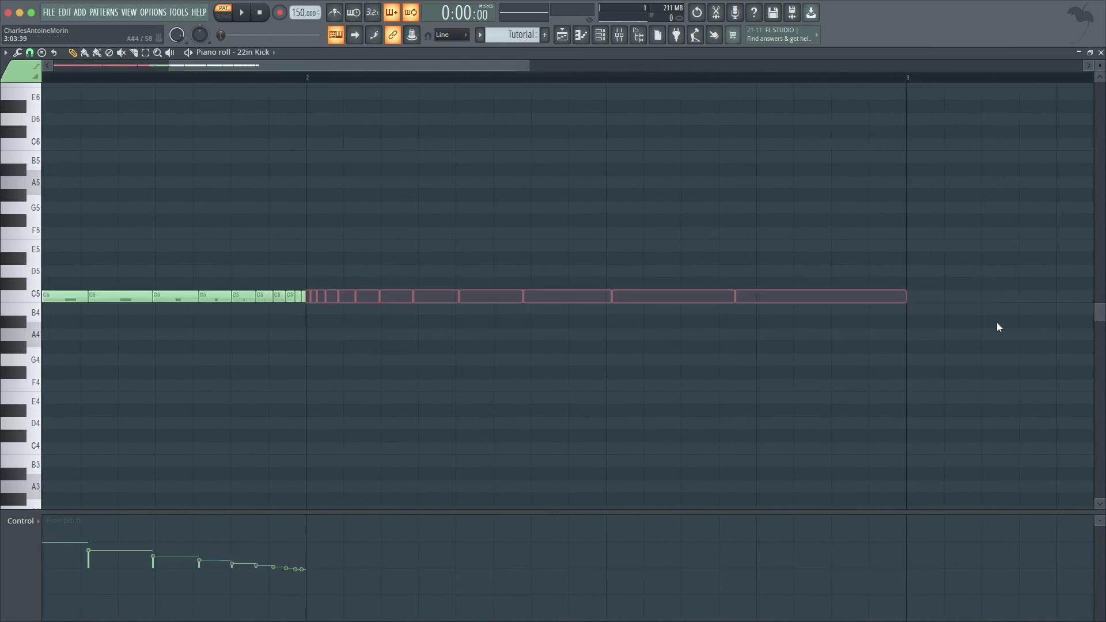
pyautogui.press('Delete')
pyautogui.scroll(-2, 364, 339)
# - Duplicate all bar 1 notes with their fine pitch into bar 2, flip the copy horizontally, and play the mirrored pattern
pyautogui.hotkey('ctrl', 'a')
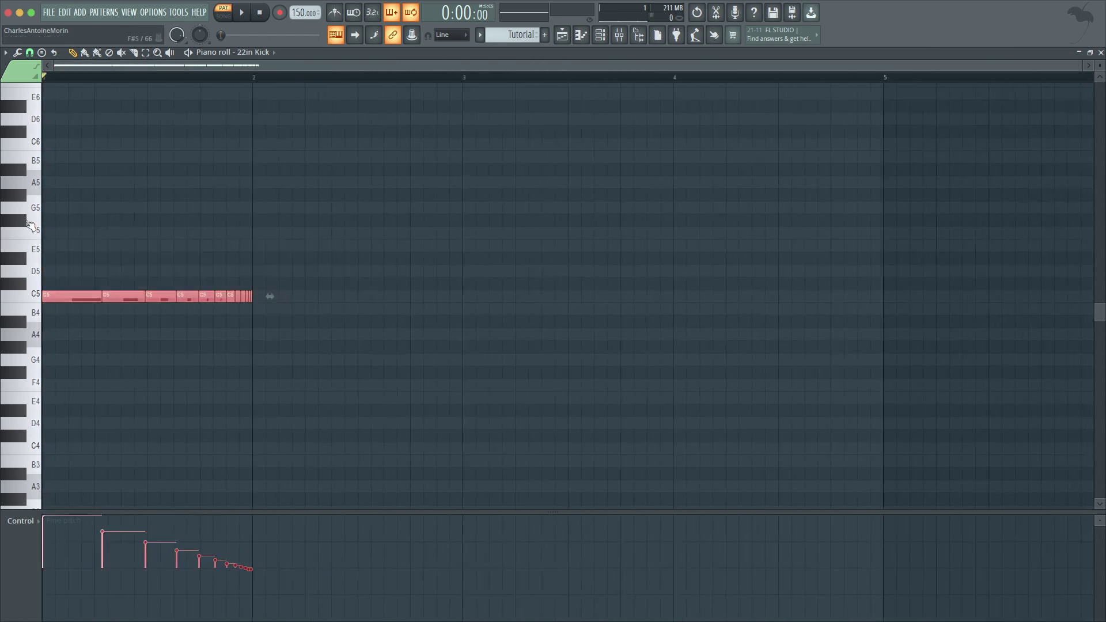
pyautogui.hotkey('ctrl', 'b')
pyautogui.hotkey('alt', 'y')
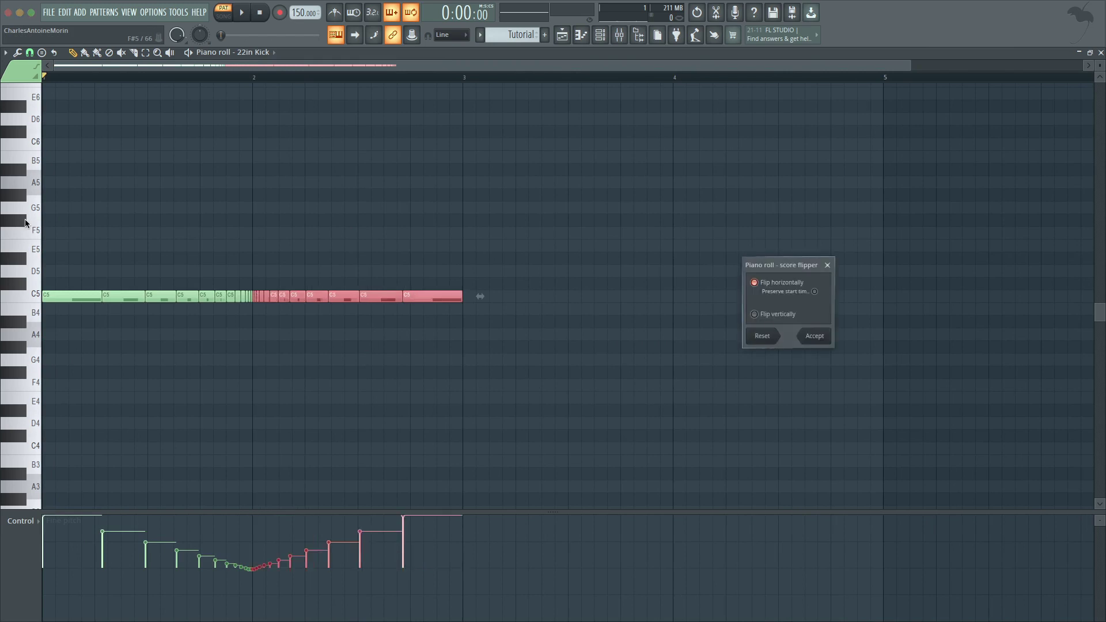
pyautogui.click(815, 337)
pyautogui.press('space')
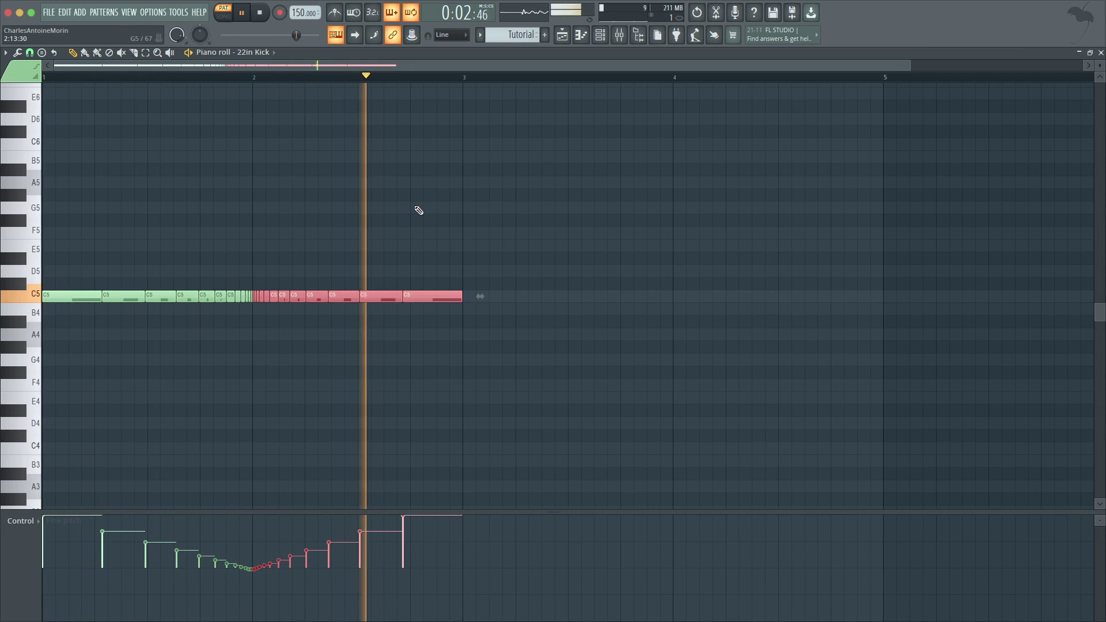
pyautogui.press('space')
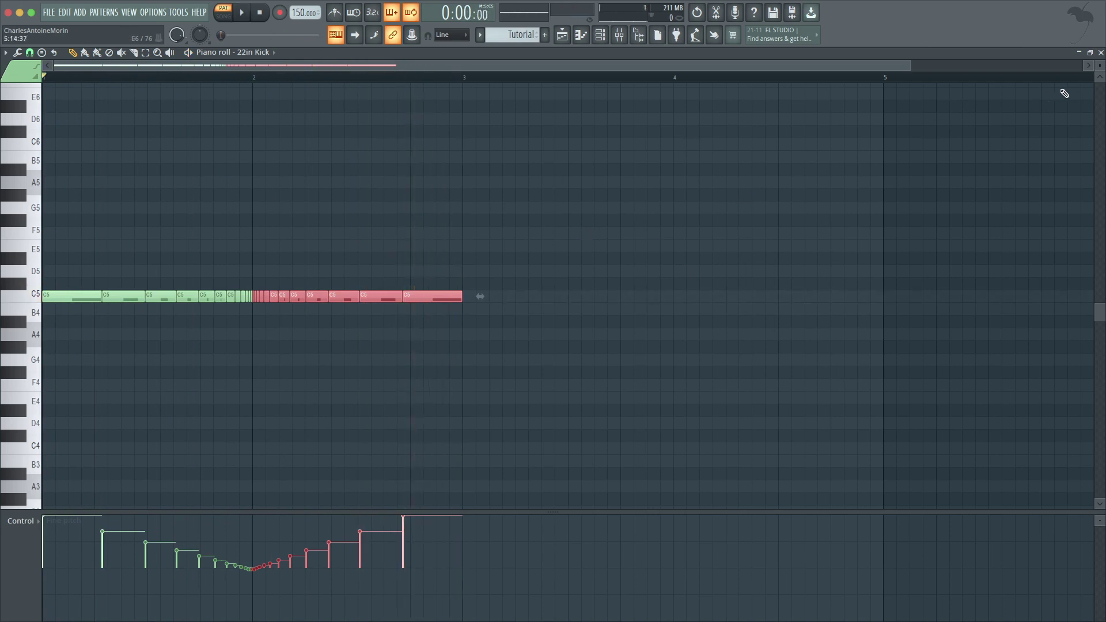
# - Return to the playlist and play the Exponential Rhythm Example 2 clip from bar 13
pyautogui.click(1100, 52)
pyautogui.press('Escape')
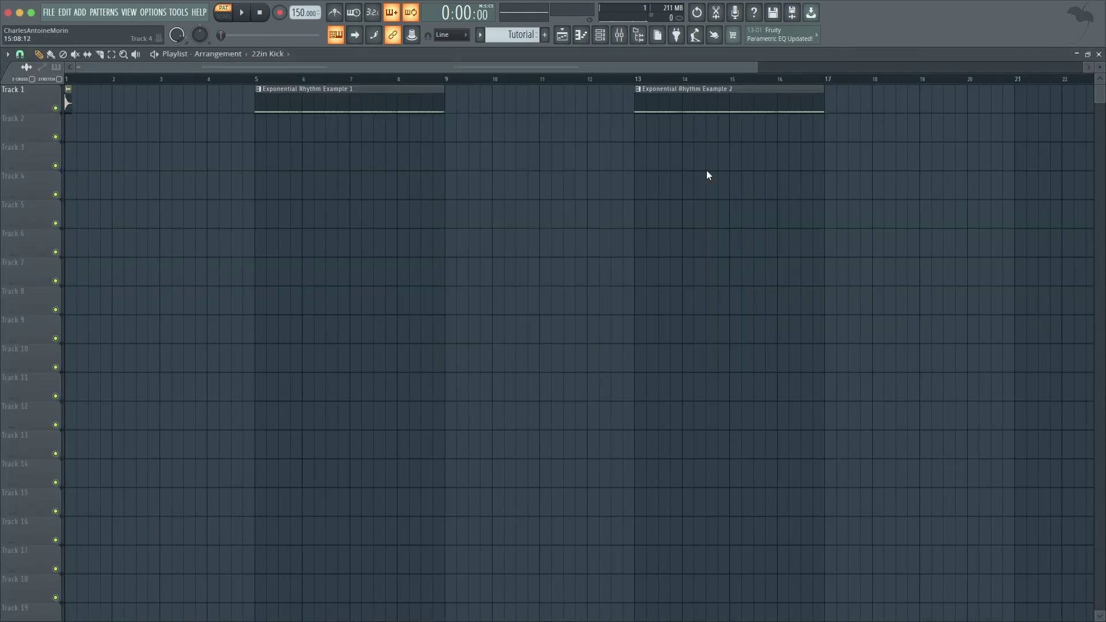
pyautogui.click(637, 79)
pyautogui.press('space')
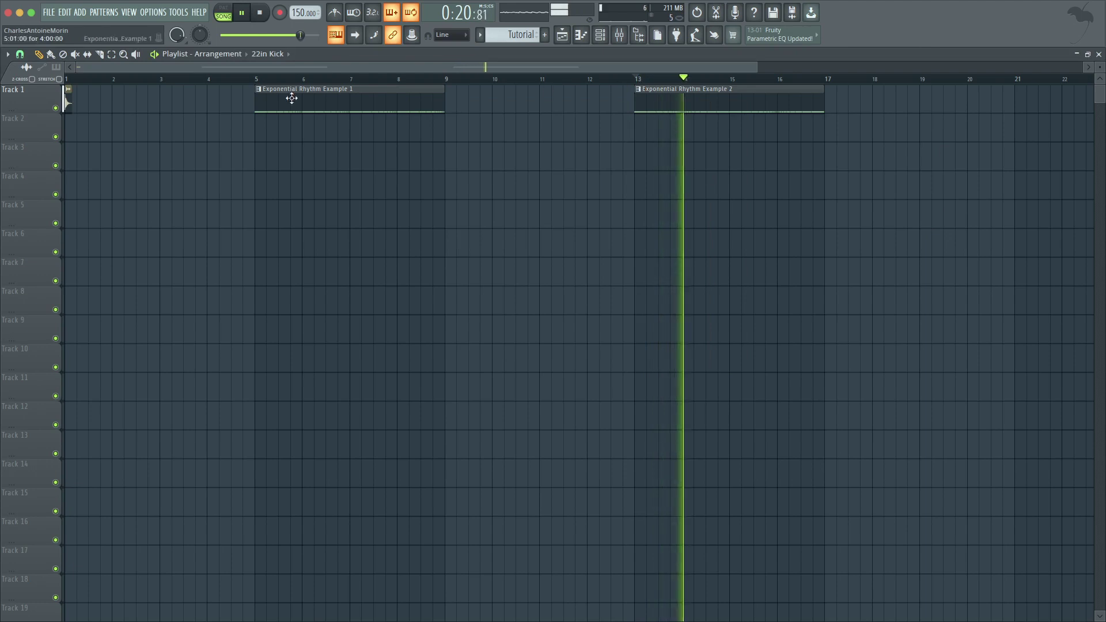
pyautogui.press('space')
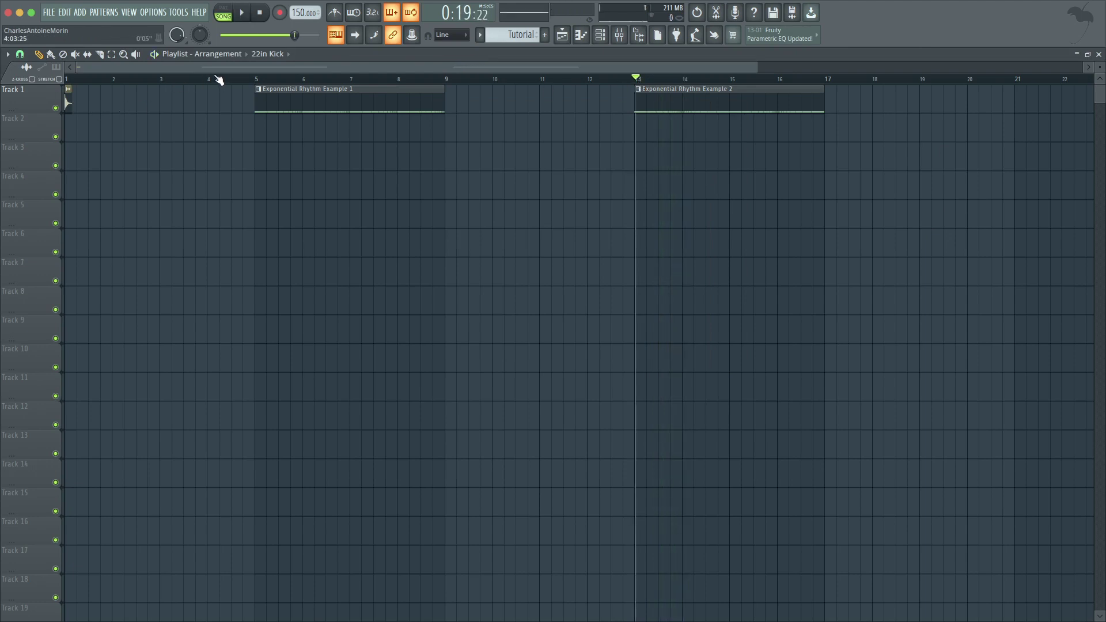
# - Reopen the 22in Kick notes in the piano roll from the channel rack
pyautogui.scroll(-2, 397, 205)
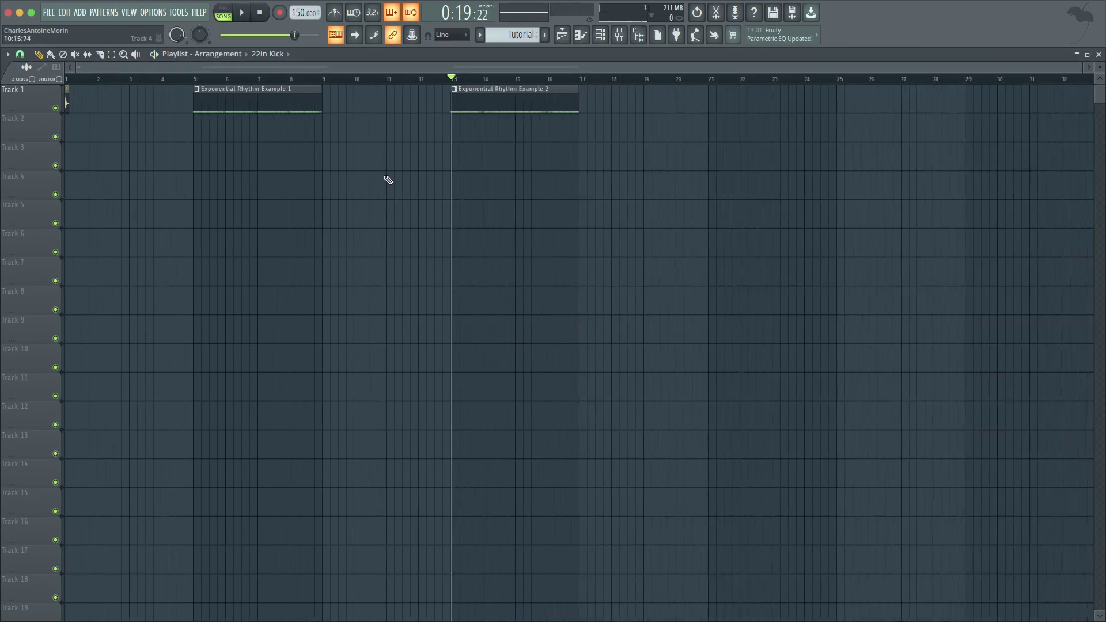
pyautogui.click(599, 34)
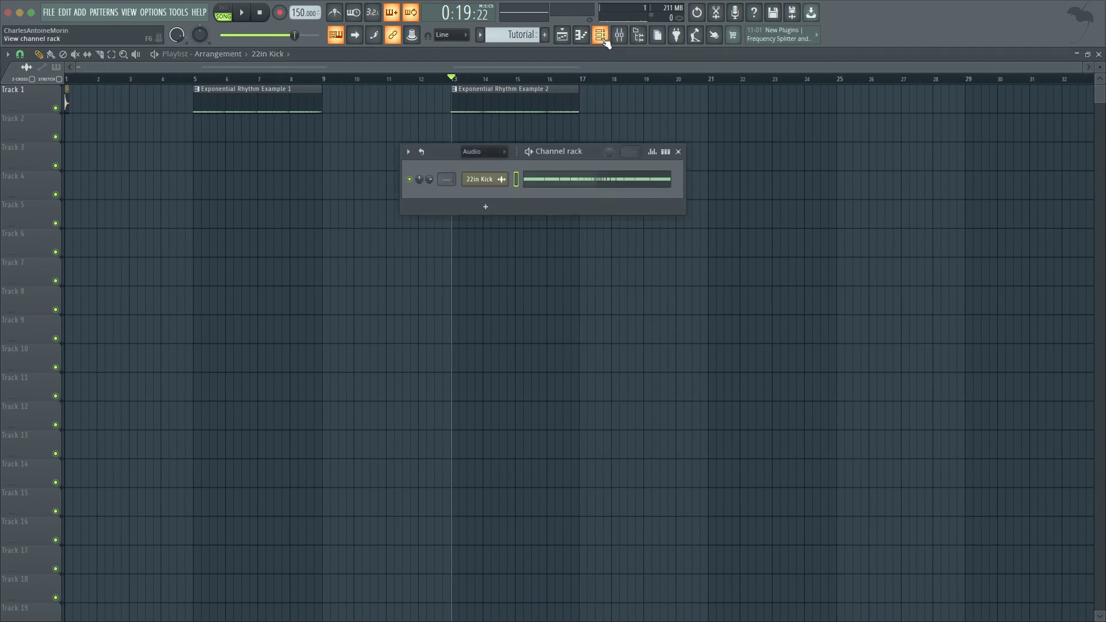
pyautogui.click(603, 189)
pyautogui.click(679, 151)
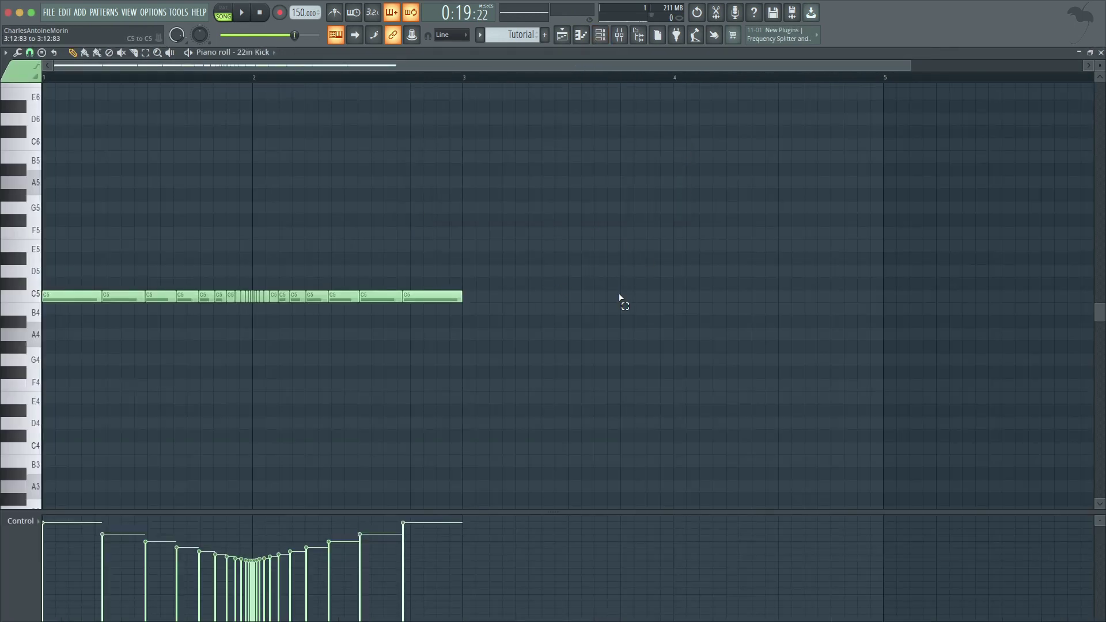
# - Select all the mirrored notes in bar 2 and delete them, keeping only bar 1
pyautogui.scroll(2, 622, 311)
pyautogui.scroll(-2, 608, 312)
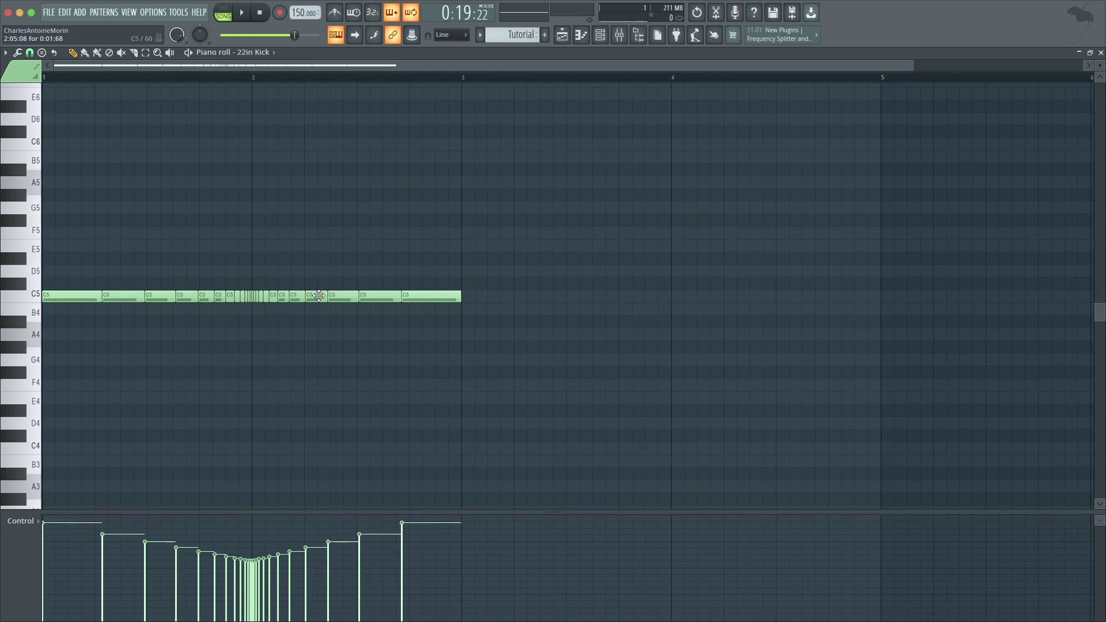
pyautogui.moveTo(610, 351); pyautogui.dragTo(255, 266)
pyautogui.scroll(5, 258, 278)
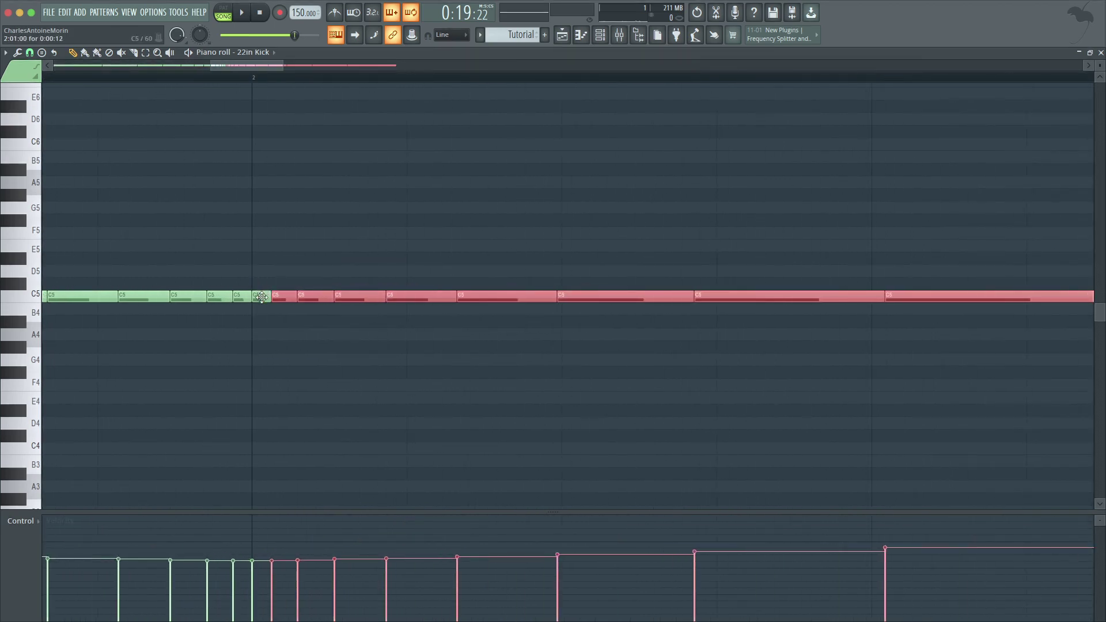
pyautogui.press('Delete')
pyautogui.scroll(-5, 365, 370)
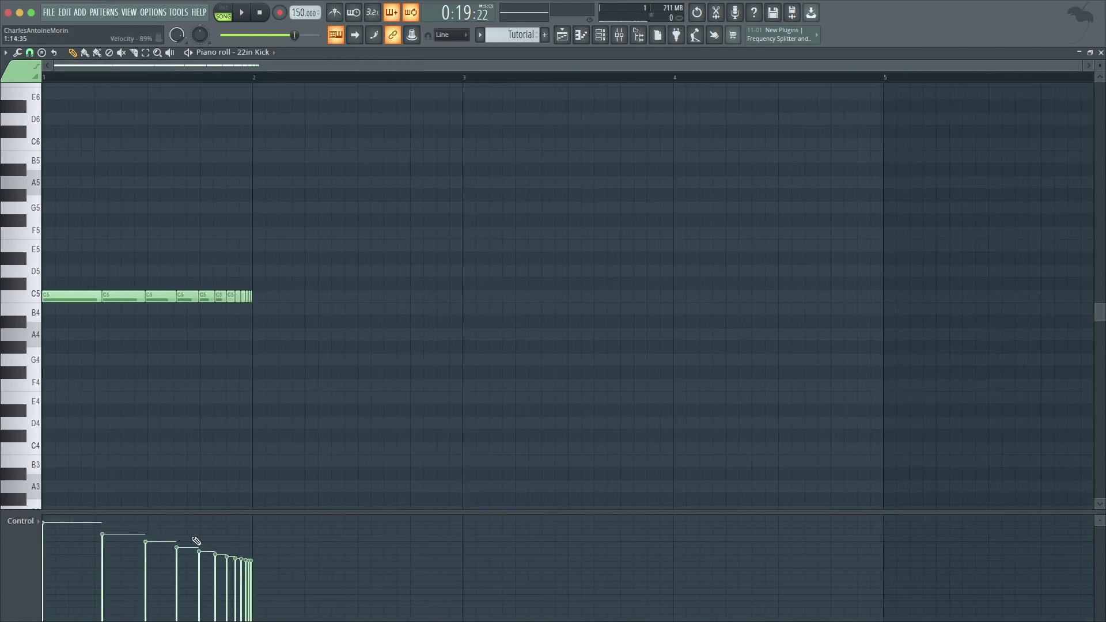
# - Level the velocity of all bar 1 notes and reset their Note fine pitch to 0 cents
pyautogui.moveTo(171, 538)
pyautogui.mouseDown()
pyautogui.moveTo(46, 538)
pyautogui.moveTo(273, 538)
pyautogui.mouseUp()
pyautogui.click(23, 520)
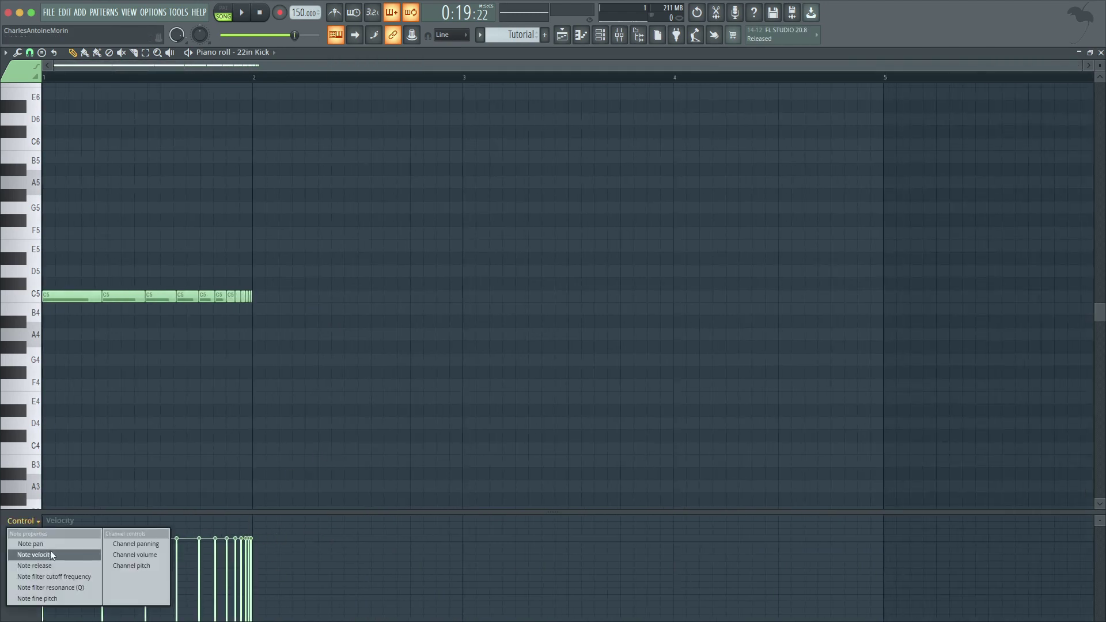
pyautogui.click(66, 598)
pyautogui.moveTo(46, 567); pyautogui.dragTo(280, 573)
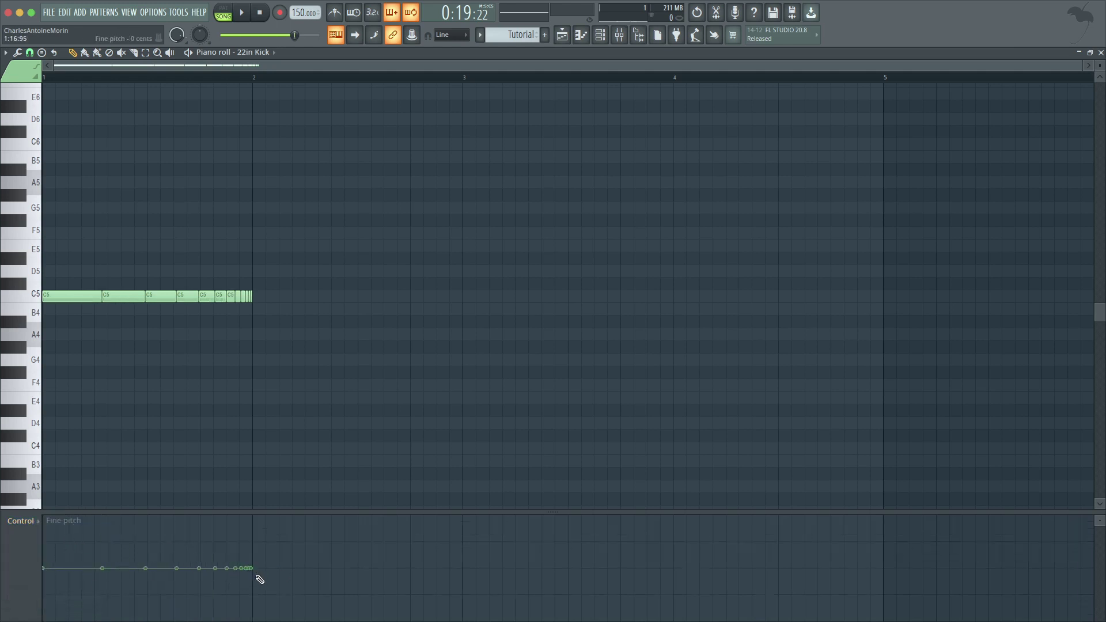
pyautogui.scroll(4, 325, 351)
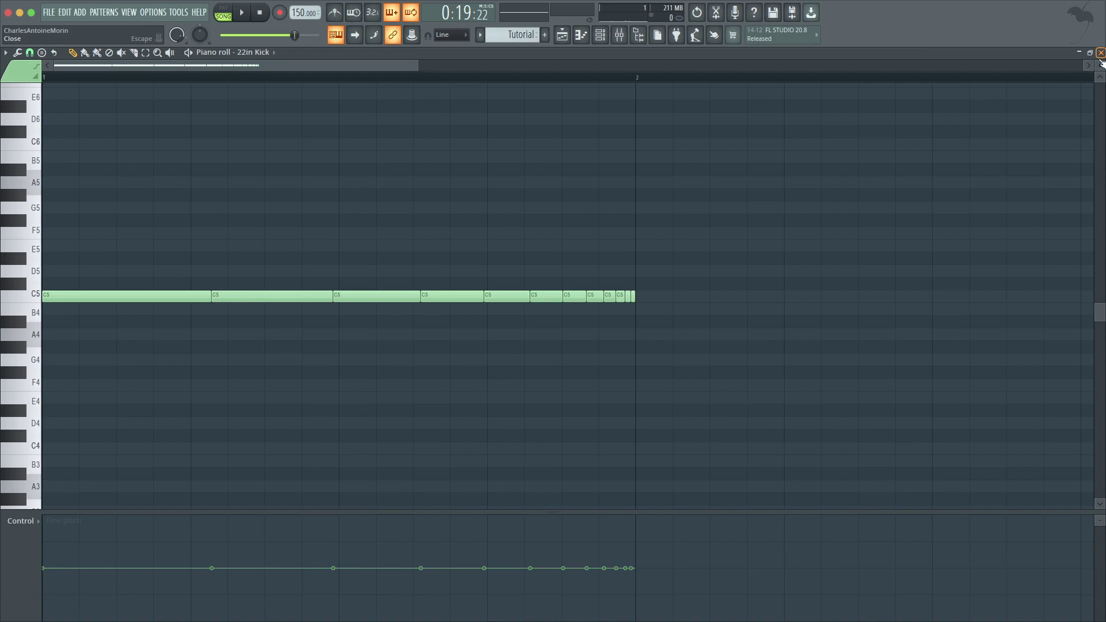
# - Select all bar 1 notes and open the Articulate tool, placing its dialog clear of the notes
pyautogui.press('pagedown')
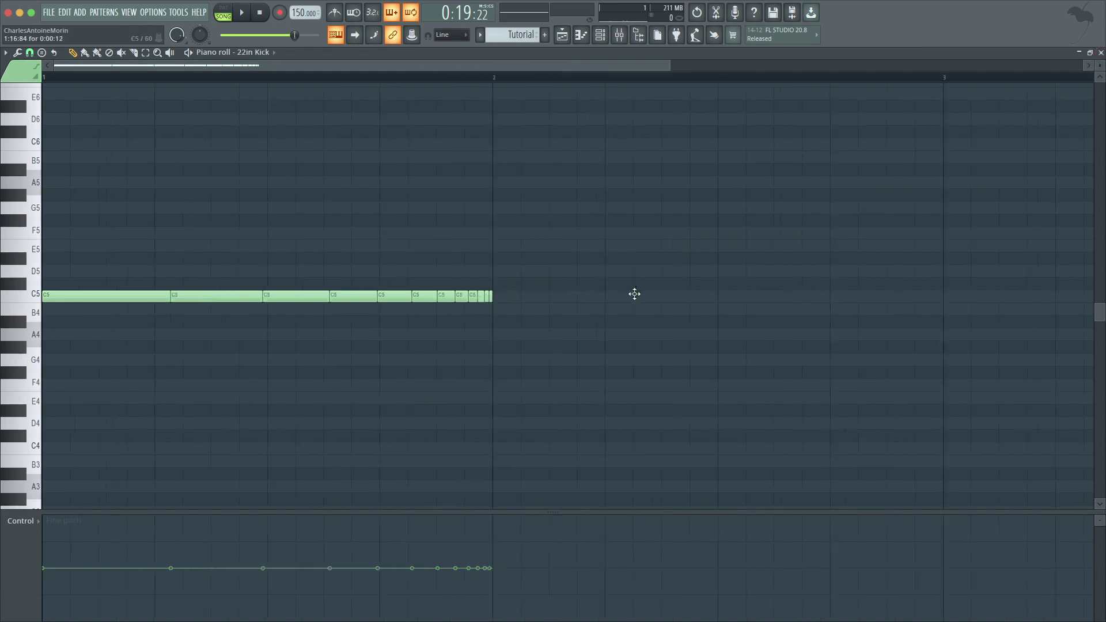
pyautogui.press('pagedown')
pyautogui.keyDown('ctrl'); pyautogui.moveTo(79, 271); pyautogui.dragTo(209, 318); pyautogui.keyUp('ctrl')
pyautogui.hotkey('ctrl', 'a')
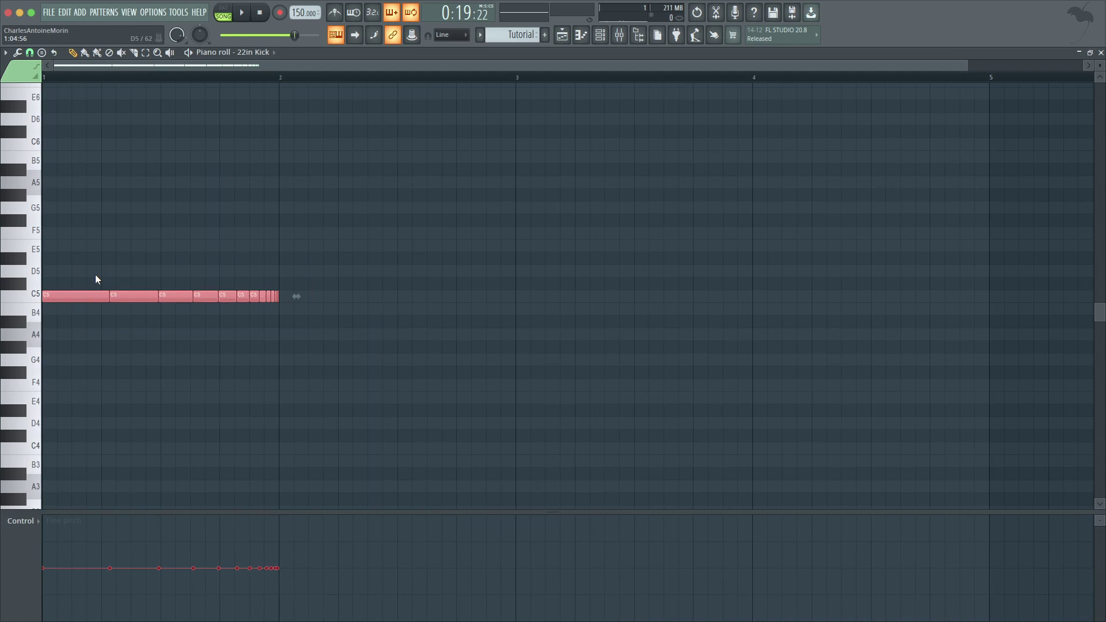
pyautogui.click(17, 52)
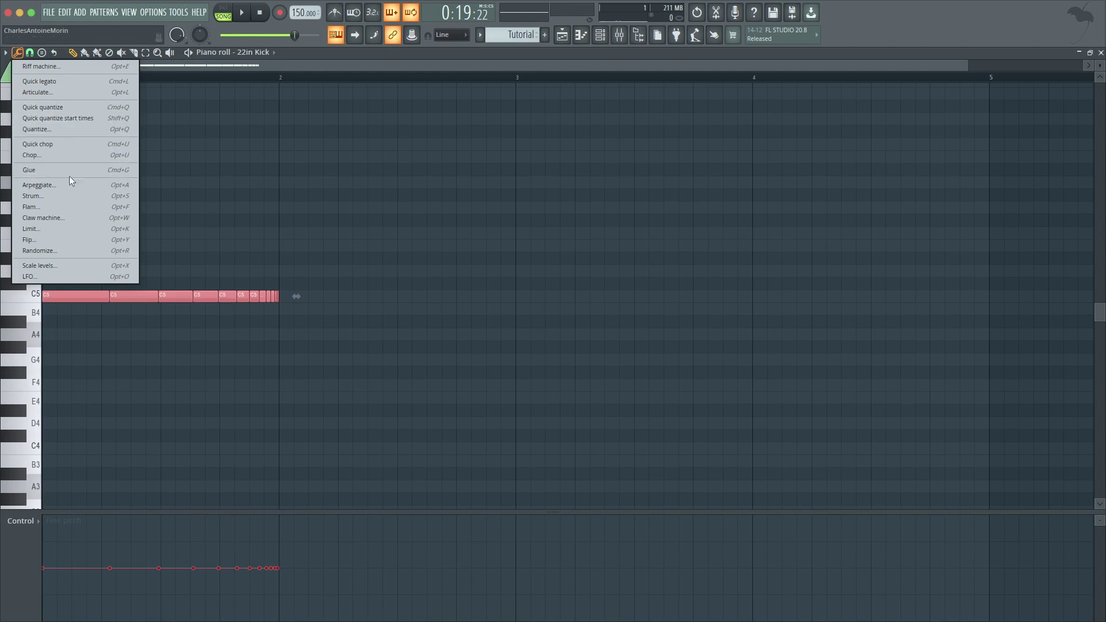
pyautogui.click(57, 92)
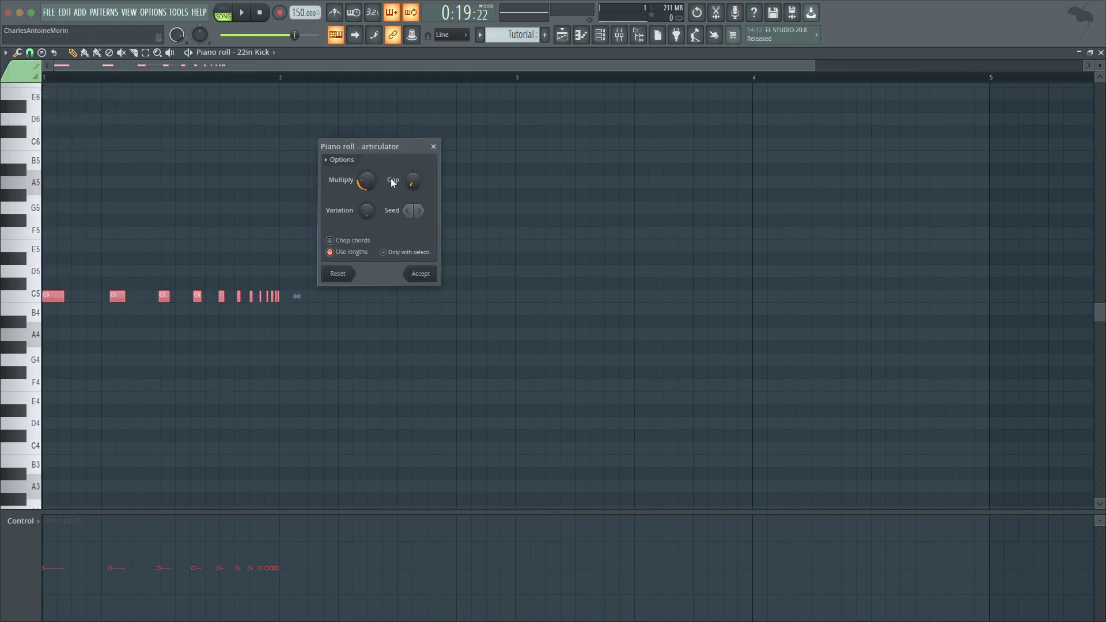
pyautogui.moveTo(383, 145); pyautogui.dragTo(512, 145)
# - Apply articulation with Multiply at its full setting, Use lengths enabled and an increased Gap between the notes
pyautogui.moveTo(542, 182)
pyautogui.mouseDown()
pyautogui.moveTo(542, 173)
pyautogui.moveTo(496, 180)
pyautogui.moveTo(496, 151)
pyautogui.moveTo(542, 177)
pyautogui.moveTo(542, 189)
pyautogui.mouseUp()
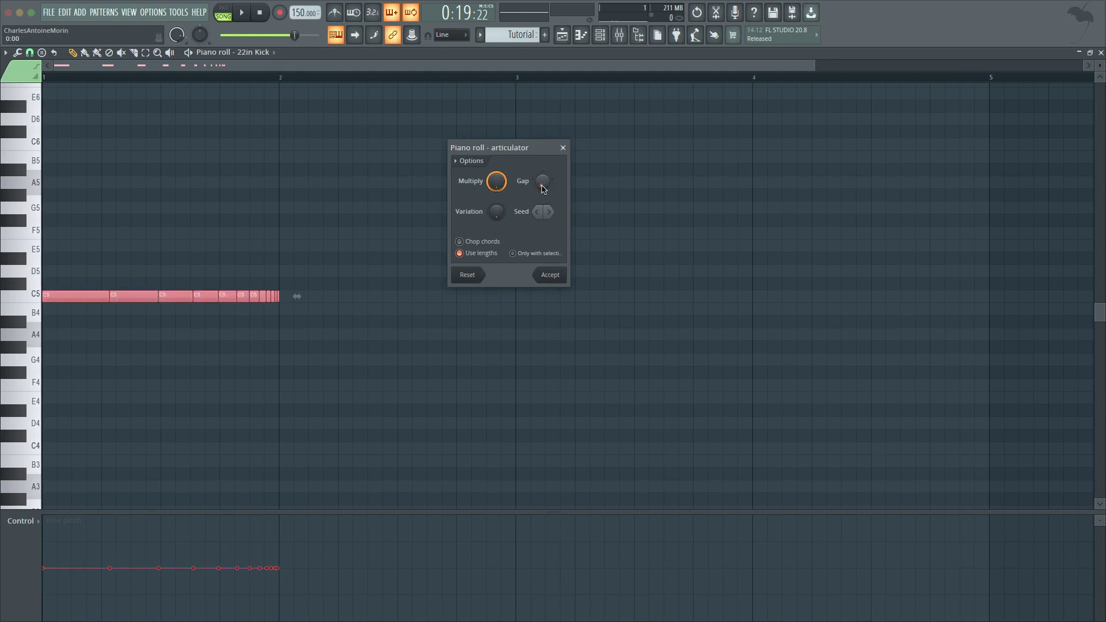
pyautogui.click(485, 253)
pyautogui.click(482, 255)
pyautogui.moveTo(496, 185); pyautogui.dragTo(541, 171)
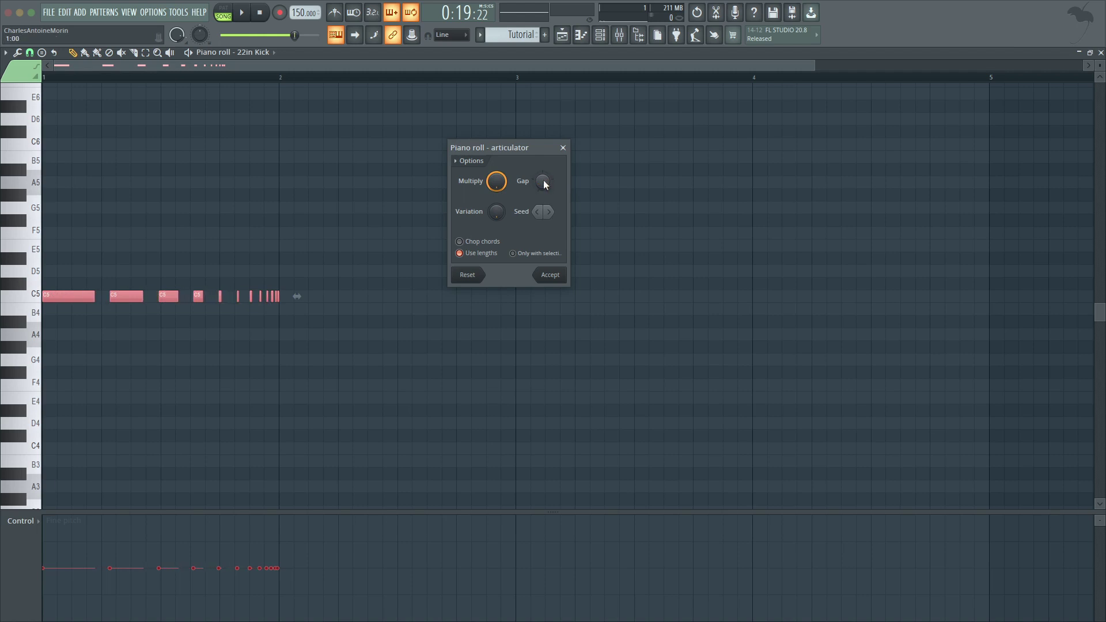
pyautogui.click(552, 276)
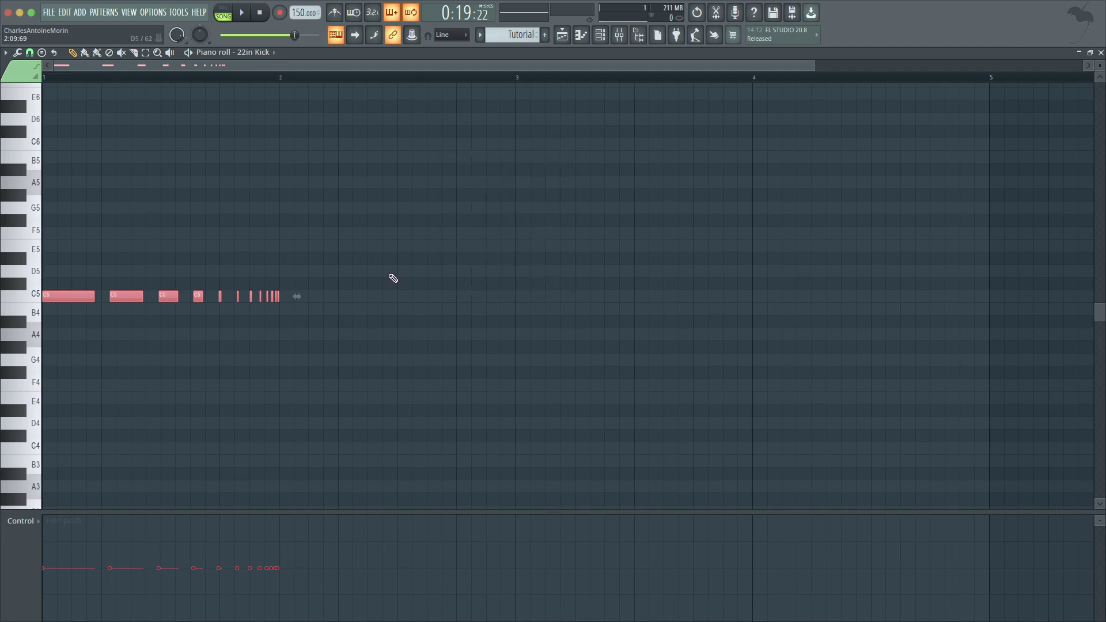
# - Deselect the notes and shorten the last two so they are separated and the final one ends at bar 2
pyautogui.scroll(5, 274, 321)
pyautogui.keyDown('ctrl'); pyautogui.click(324, 338); pyautogui.keyUp('ctrl')
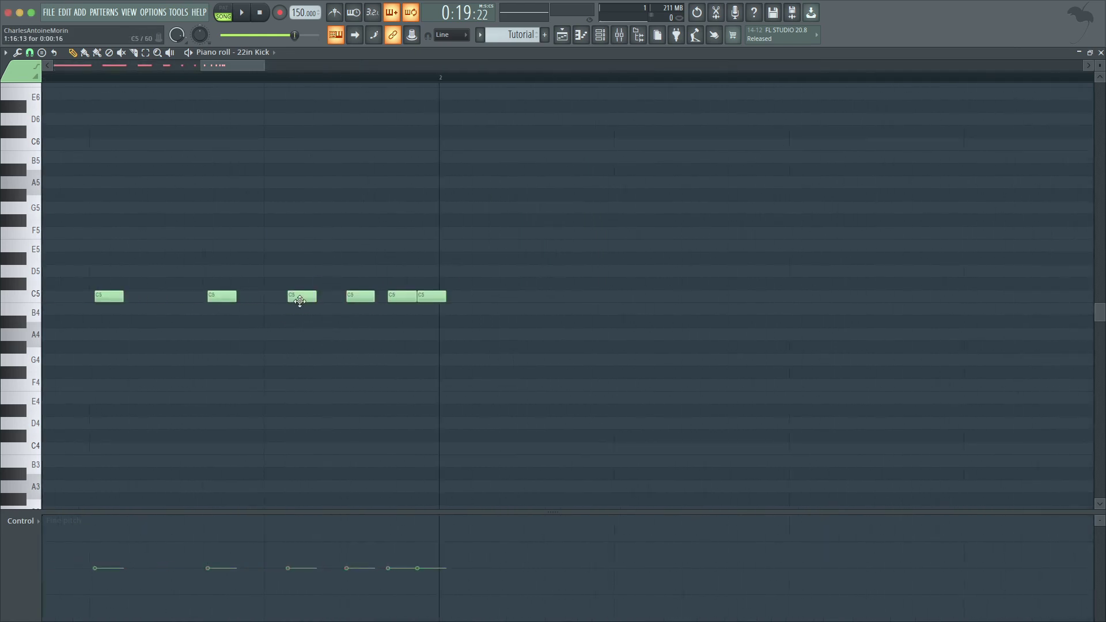
pyautogui.scroll(1, 299, 302)
pyautogui.hscroll(-2, 691, 301)
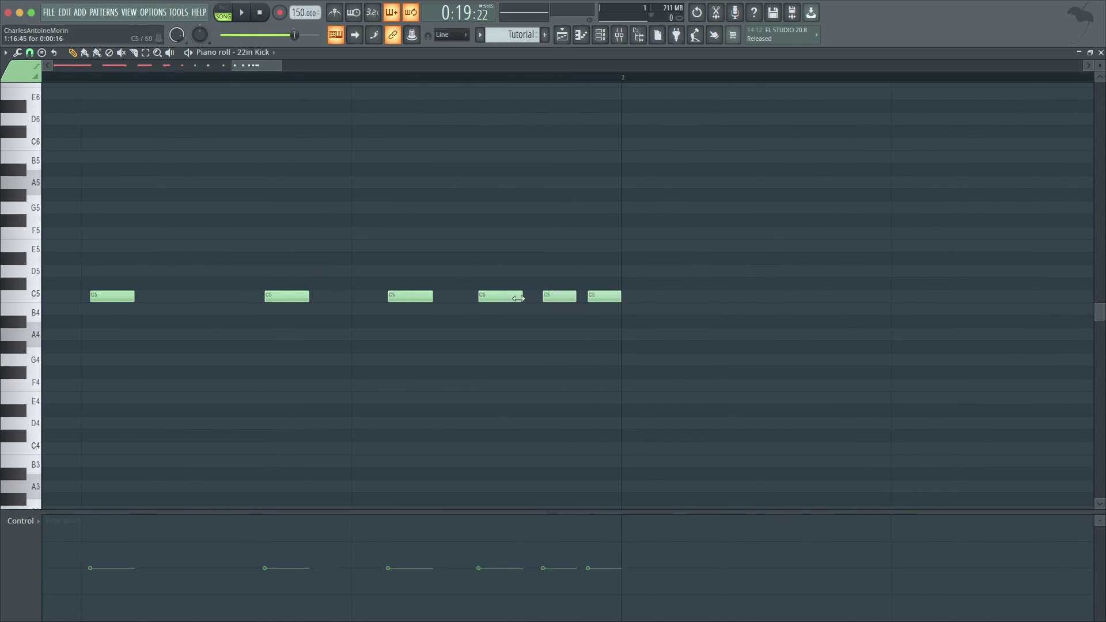
pyautogui.scroll(-5, 802, 328)
pyautogui.scroll(-2, 567, 322)
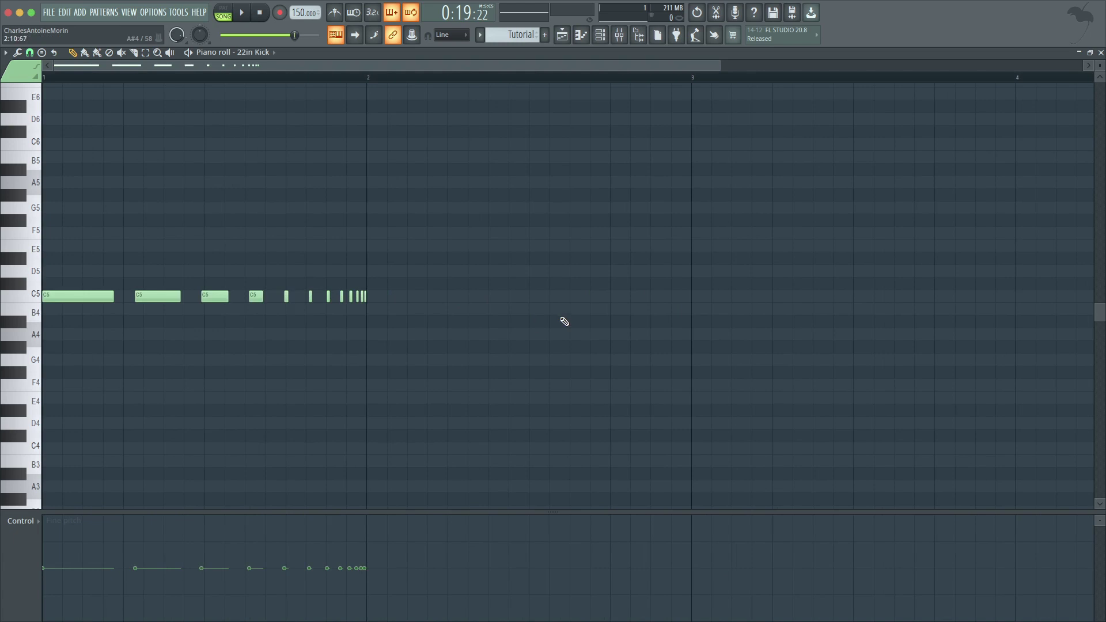
# - Undo the note shortening and the articulation to bring back the full-length bar 1 notes
pyautogui.press('super+z')
pyautogui.press('super+z')
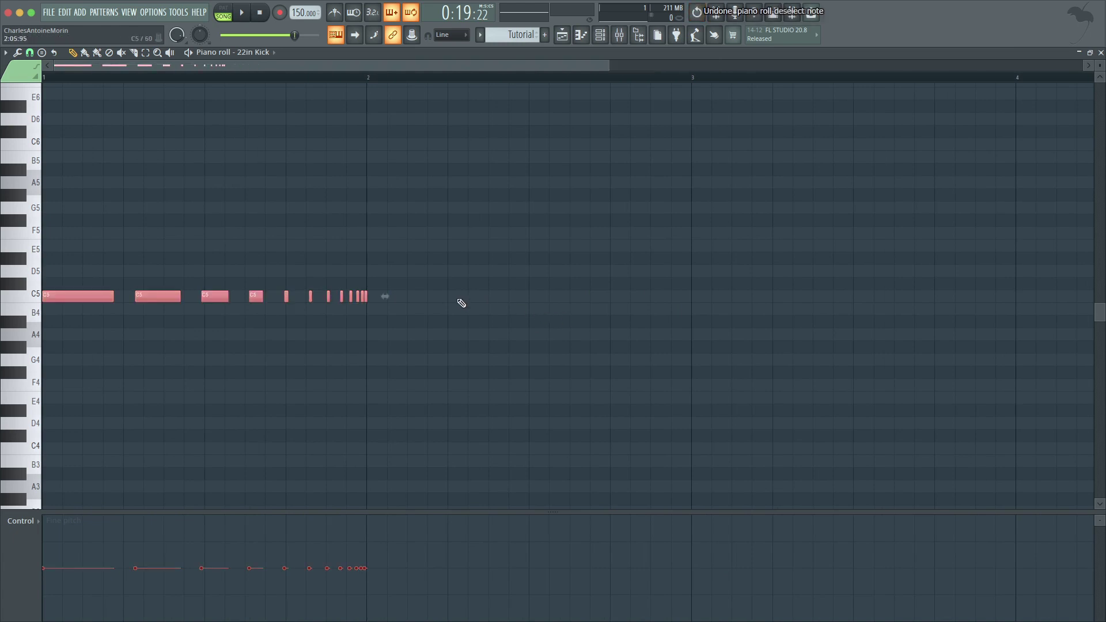
pyautogui.press('super+z')
pyautogui.scroll(-1, 377, 312)
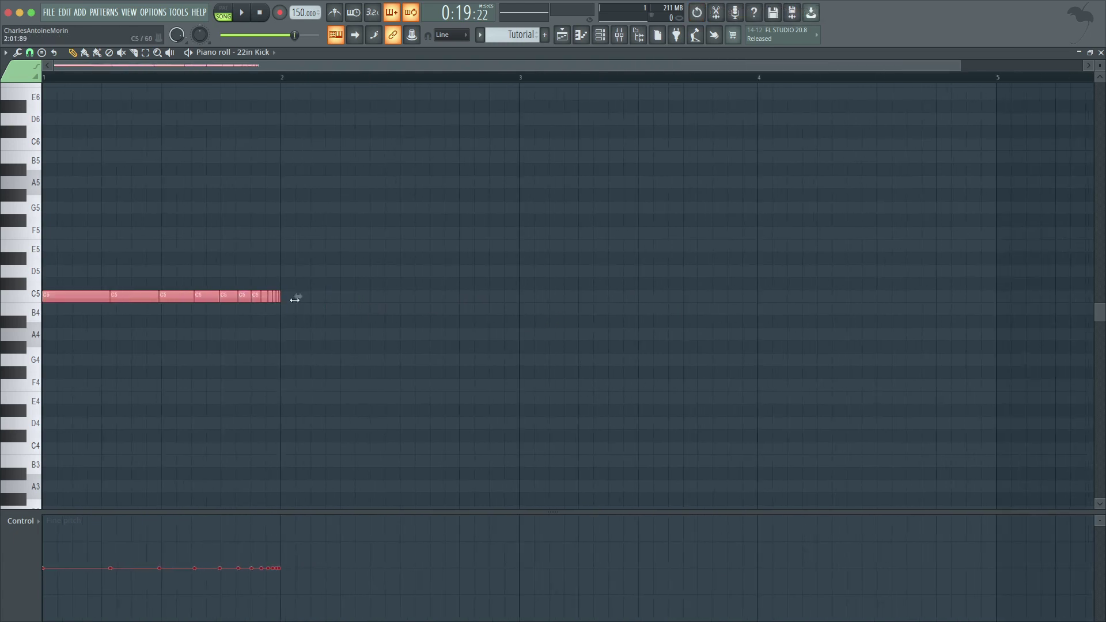
pyautogui.scroll(-1, 295, 299)
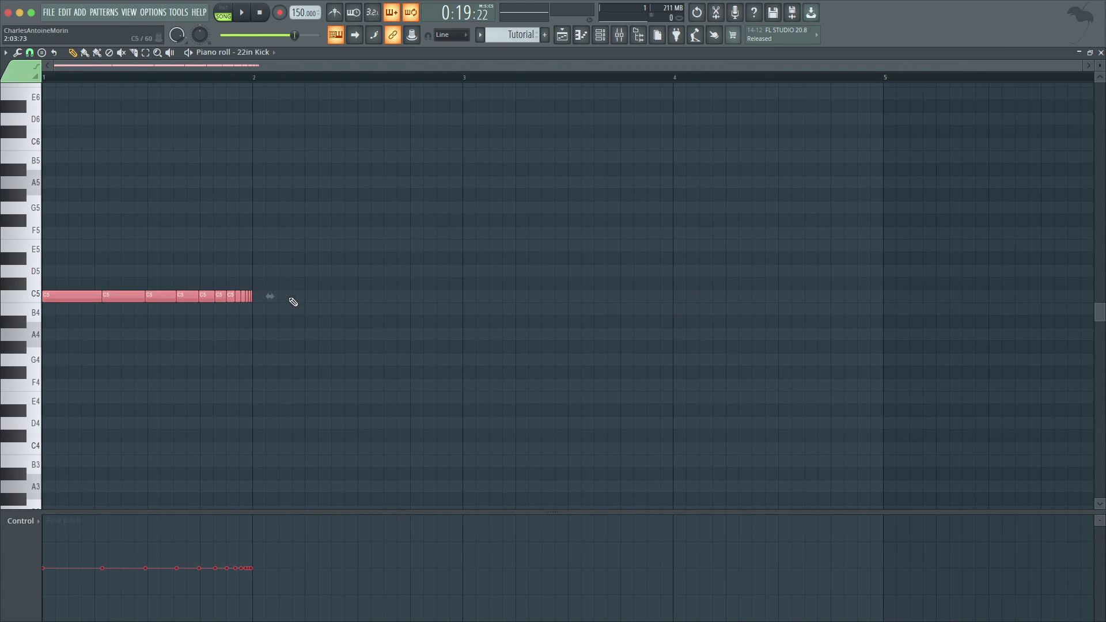
# - Stretch the selected notes proportionally so the rhythm spans eight bars and ends at the start of bar 9
pyautogui.moveTo(269, 295); pyautogui.dragTo(323, 299)
pyautogui.hotkey('ctrl', 'z')
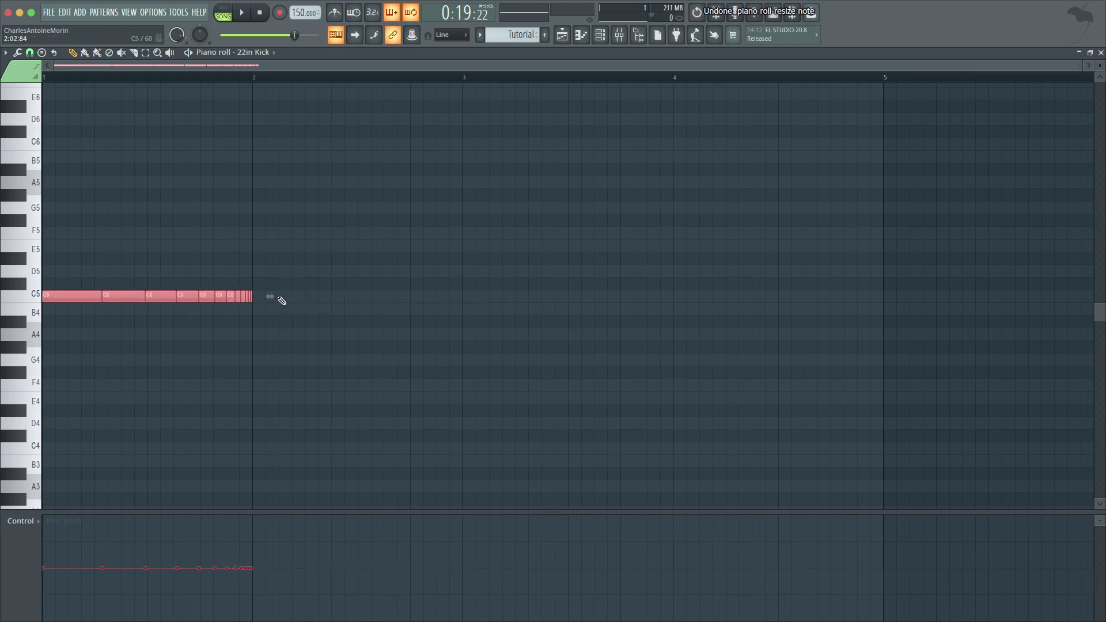
pyautogui.moveTo(273, 296); pyautogui.dragTo(911, 312)
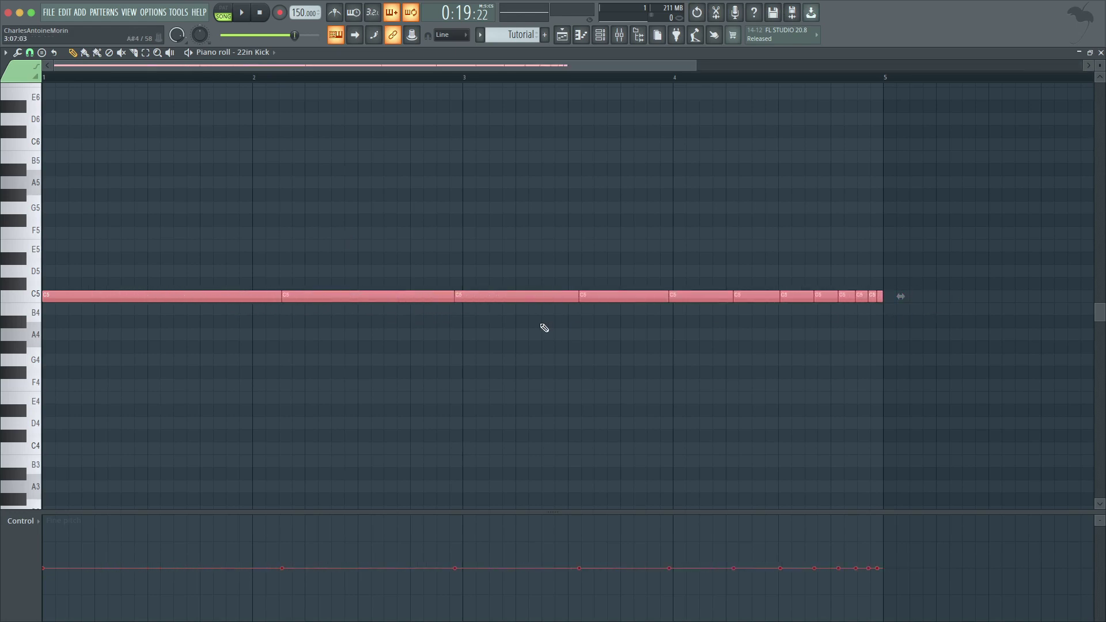
pyautogui.scroll(-2, 576, 306)
pyautogui.moveTo(583, 296); pyautogui.dragTo(1100, 296)
pyautogui.scroll(-2, 576, 281)
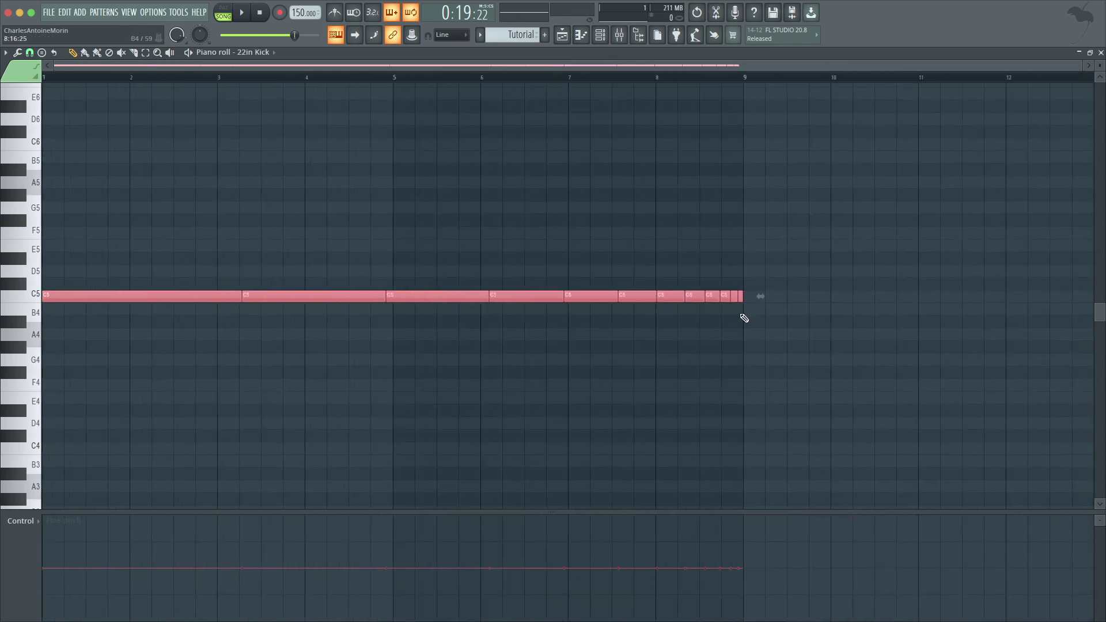
# - Reselect all the stretched notes and compress them proportionally into about the first step of bar 1
pyautogui.hotkey('ctrl', 'd')
pyautogui.moveTo(786, 341); pyautogui.dragTo(17, 215)
pyautogui.scroll(3, 749, 309)
pyautogui.scroll(-3, 727, 308)
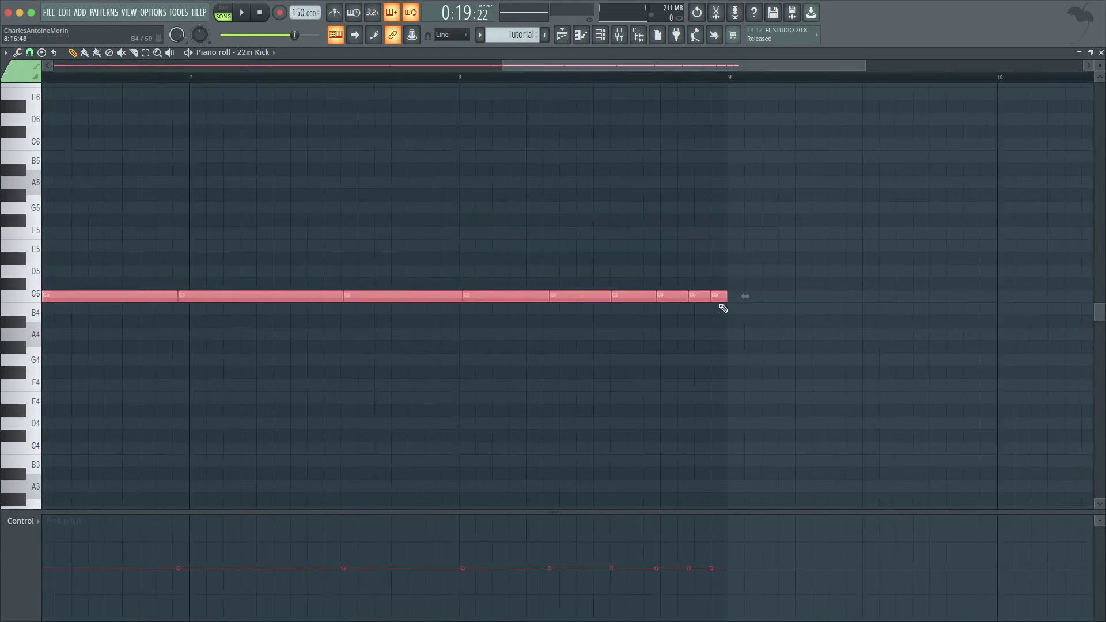
pyautogui.moveTo(759, 296); pyautogui.dragTo(401, 309)
pyautogui.scroll(5, 62, 313)
pyautogui.moveTo(472, 299); pyautogui.dragTo(119, 297)
pyautogui.scroll(-5, 474, 314)
pyautogui.scroll(2, 92, 309)
pyautogui.scroll(-2, 173, 334)
pyautogui.scroll(3, 74, 308)
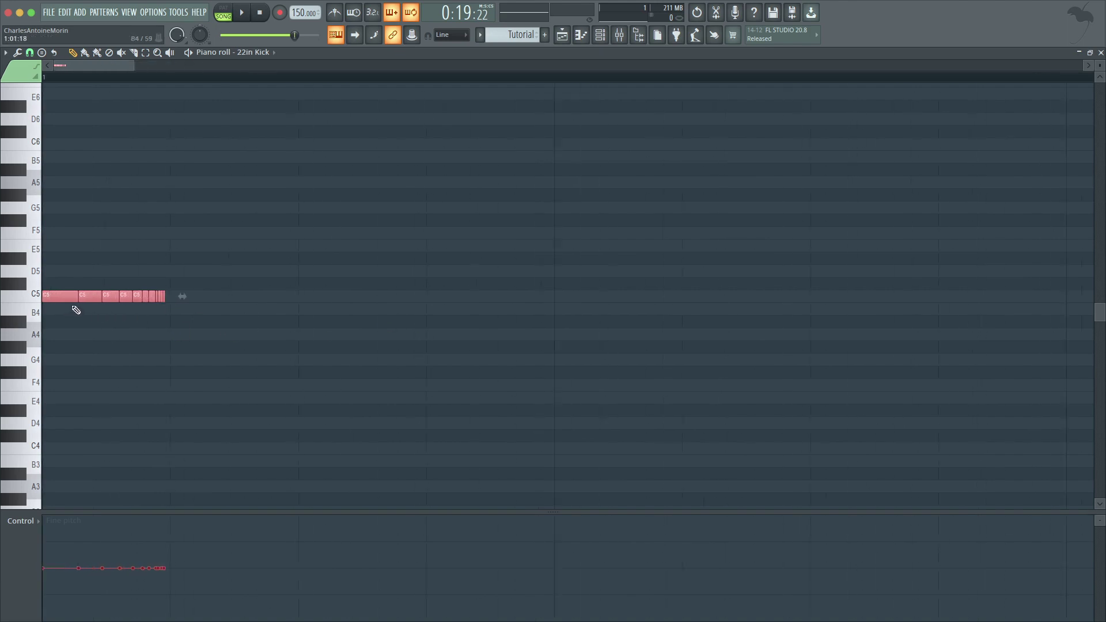
# - Compress the selected notes further into a tiny sliver at the very start of bar 1
pyautogui.moveTo(221, 297); pyautogui.dragTo(82, 296)
pyautogui.scroll(2, 23, 309)
pyautogui.scroll(-5, 25, 310)
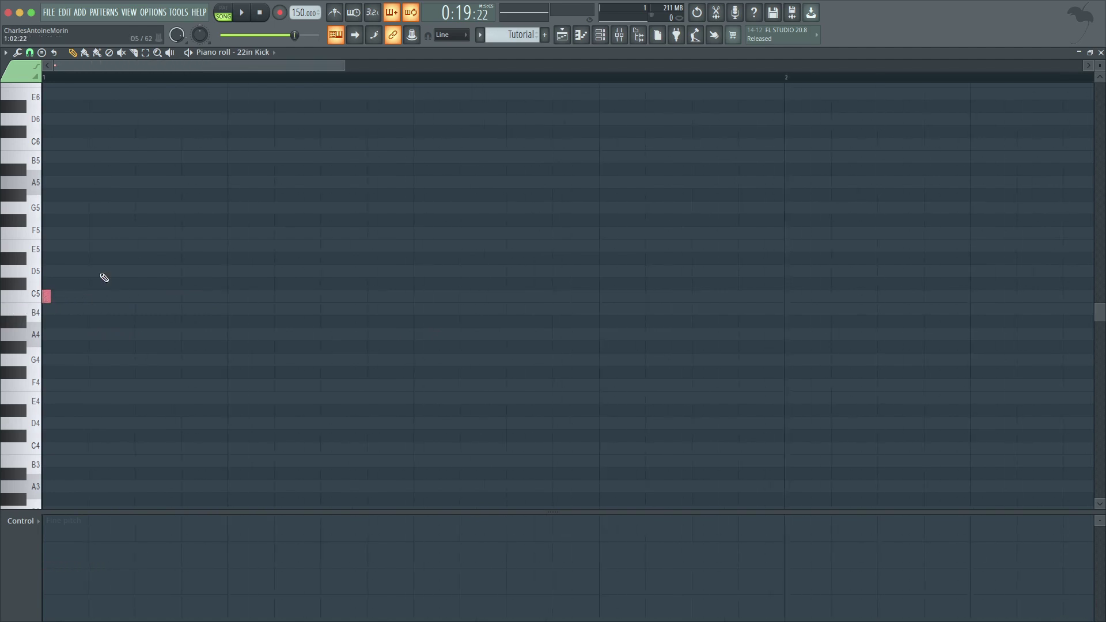
# - Close the 22in Kick piano roll and focus the Playlist on the kick audio clip at bar 1 of Track 1
pyautogui.scroll(-3, 161, 274)
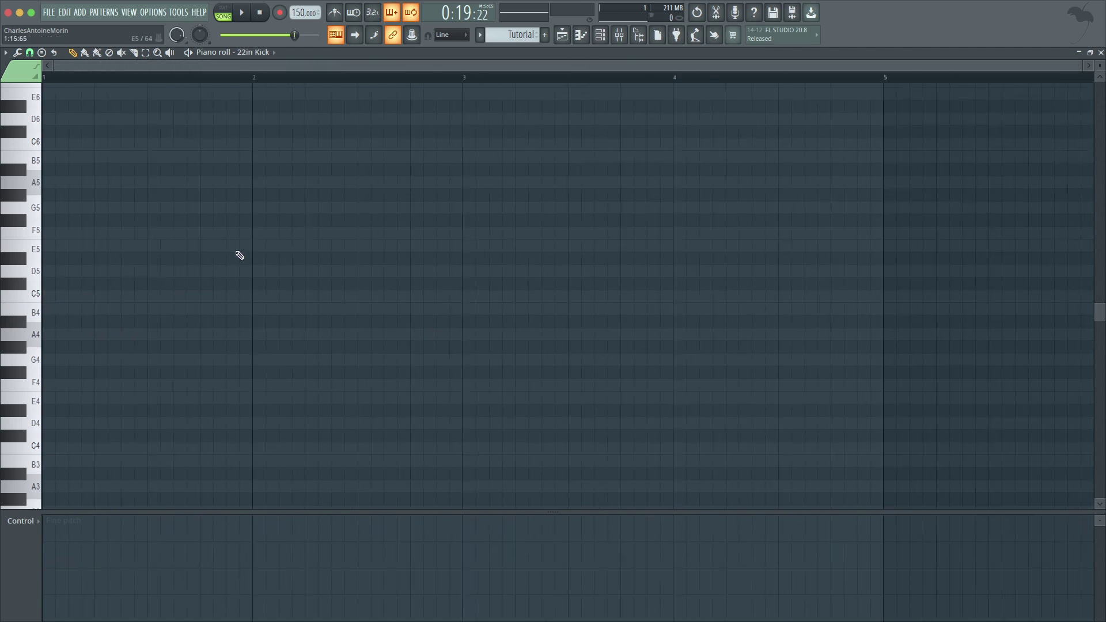
pyautogui.click(1099, 52)
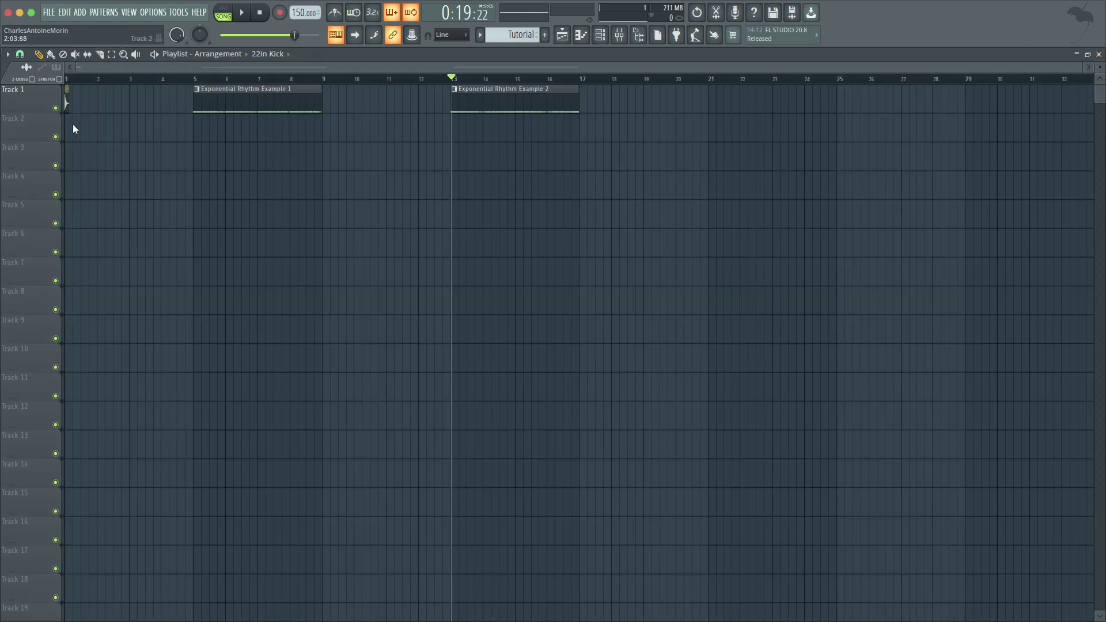
pyautogui.scroll(5, 72, 124)
pyautogui.scroll(-3, 275, 163)
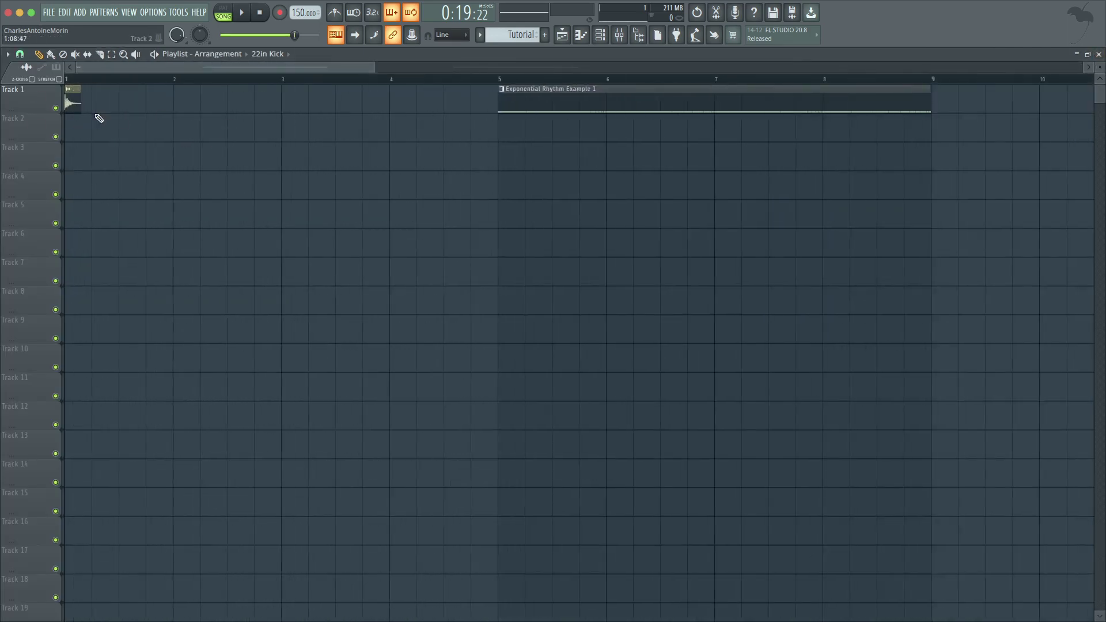
pyautogui.scroll(3, 1, 120)
pyautogui.scroll(3, 27, 116)
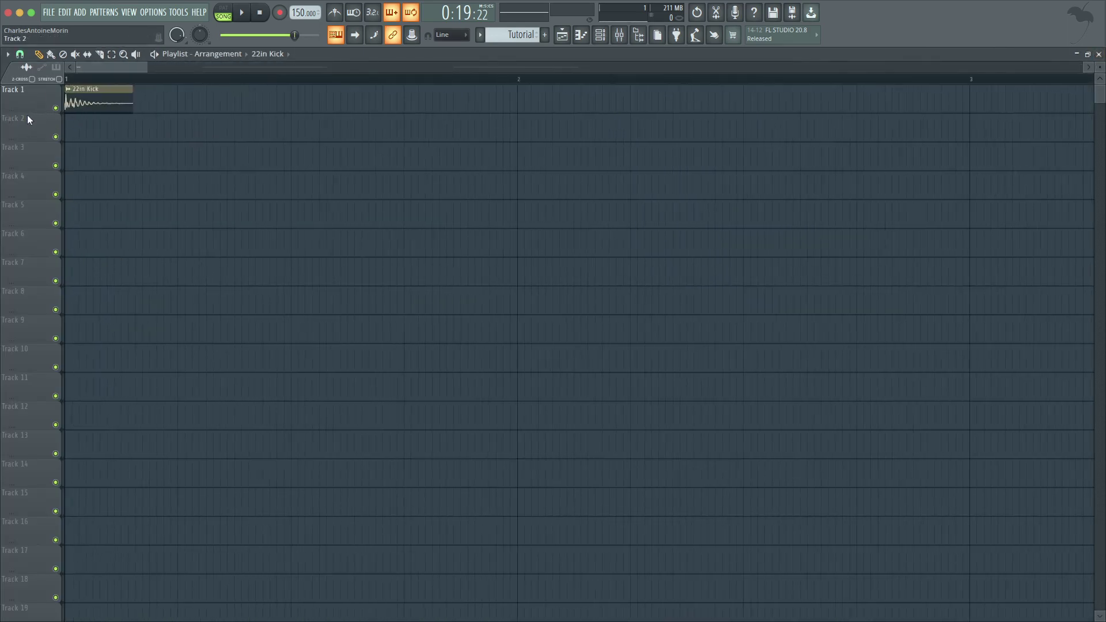
pyautogui.scroll(2, 27, 111)
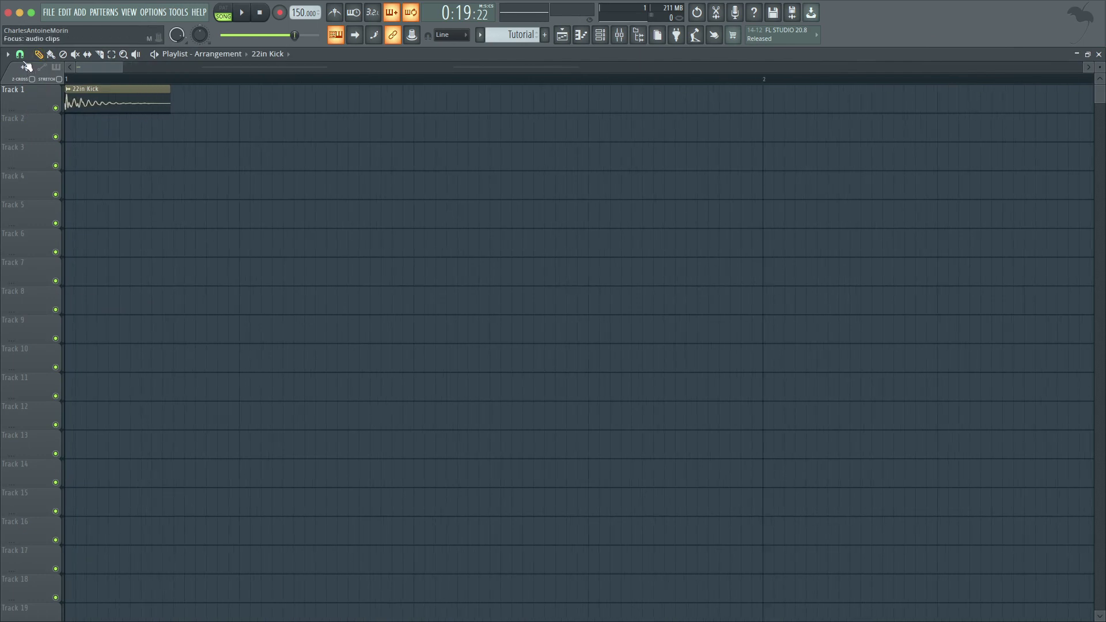
# - Change the Playlist snap setting and shorten the 22in Kick clip at the start of Track 1 to 0:00:24
pyautogui.click(20, 54)
pyautogui.click(41, 129)
pyautogui.scroll(-3, 561, 186)
pyautogui.scroll(2, 46, 137)
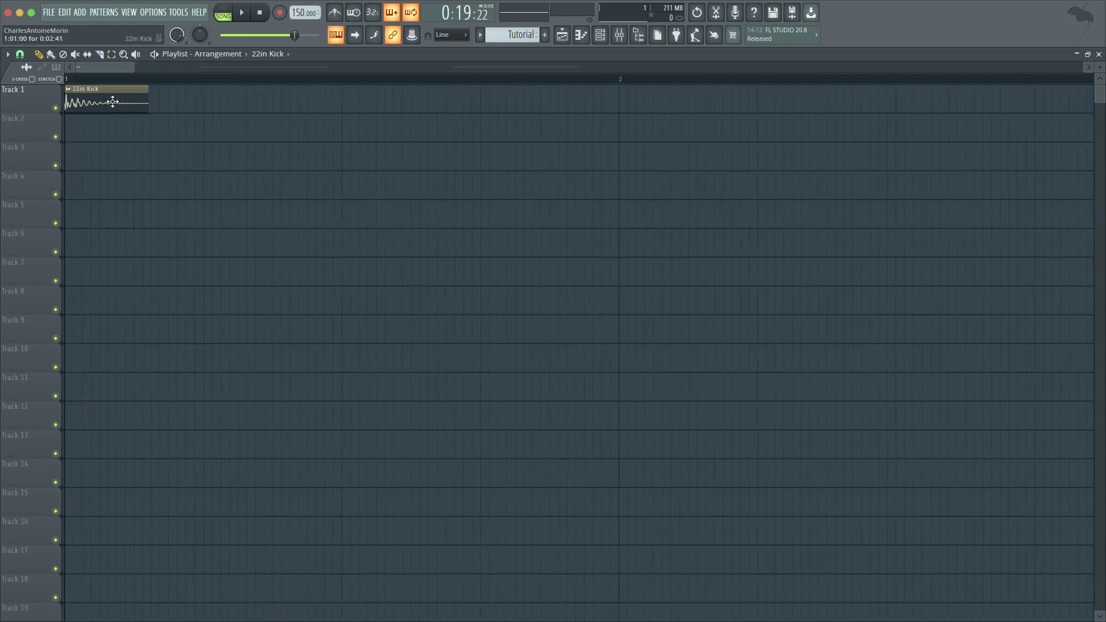
pyautogui.moveTo(147, 104); pyautogui.dragTo(69, 148)
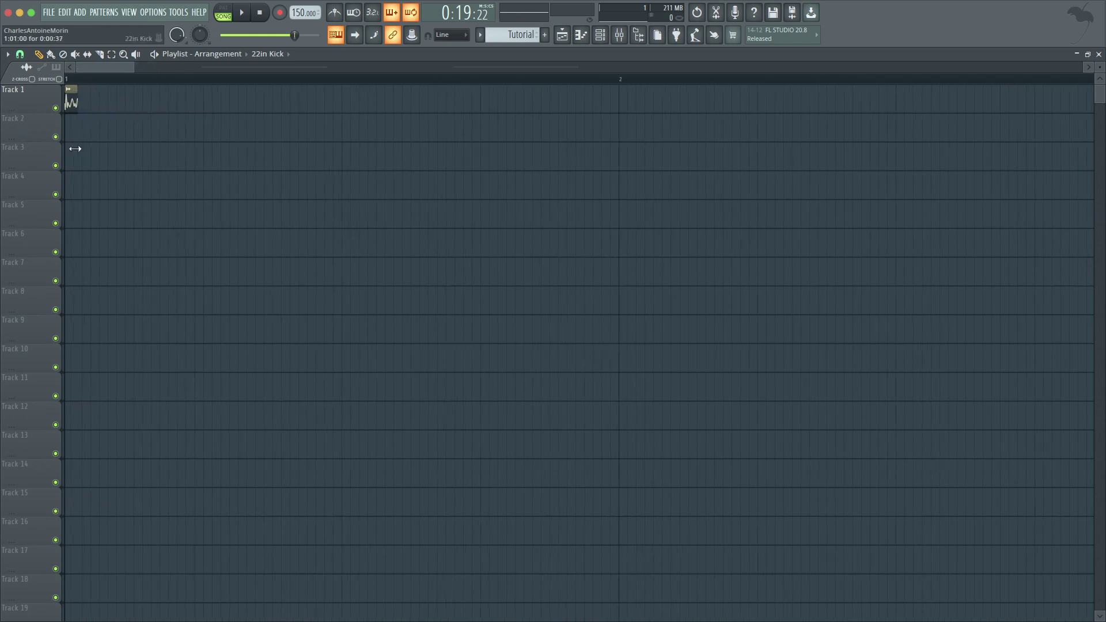
pyautogui.scroll(4, 69, 148)
pyautogui.moveTo(233, 104); pyautogui.dragTo(179, 129)
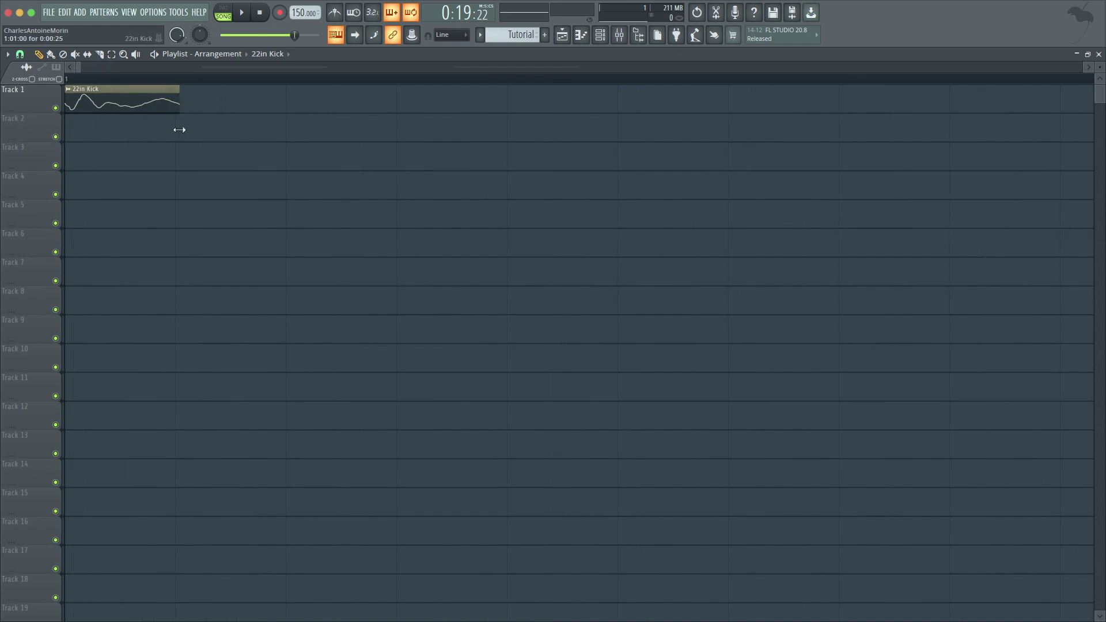
# - Place two more 22in Kick clips end to end on Track 1, with lengths 0:00:48 and 0:00:72
pyautogui.scroll(-3, 174, 134)
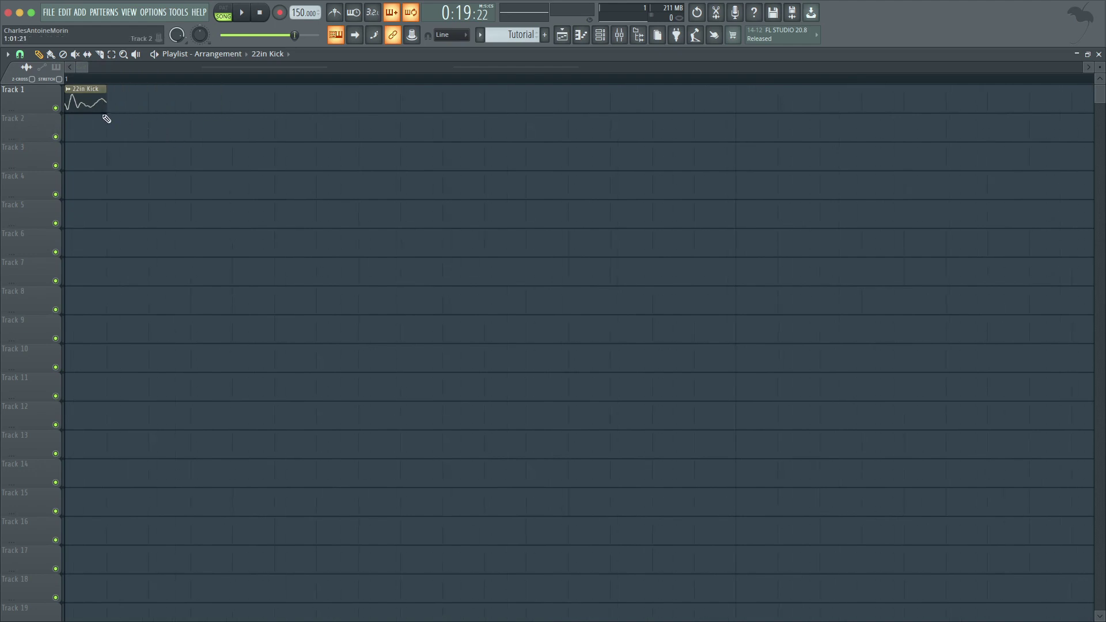
pyautogui.click(130, 105)
pyautogui.moveTo(144, 105); pyautogui.dragTo(187, 106)
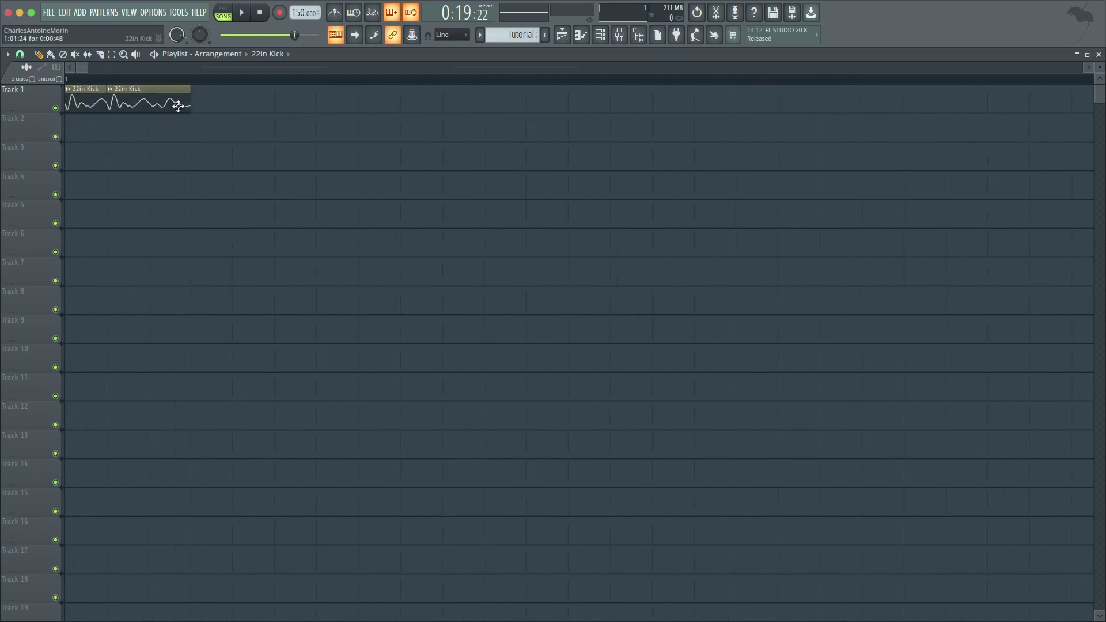
pyautogui.click(218, 105)
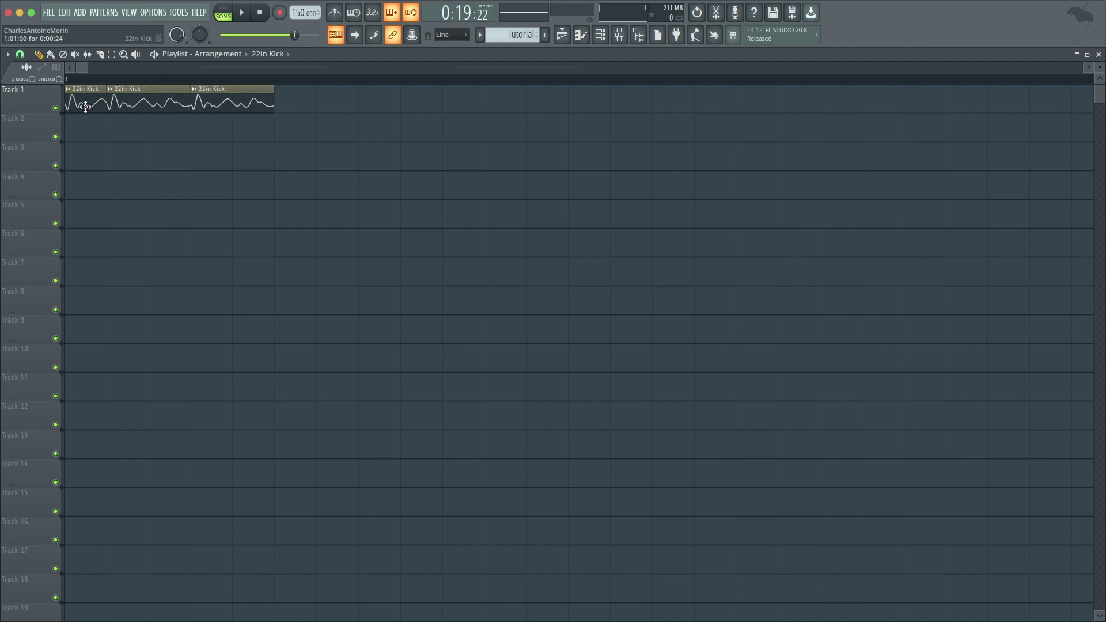
pyautogui.moveTo(274, 108); pyautogui.dragTo(314, 108)
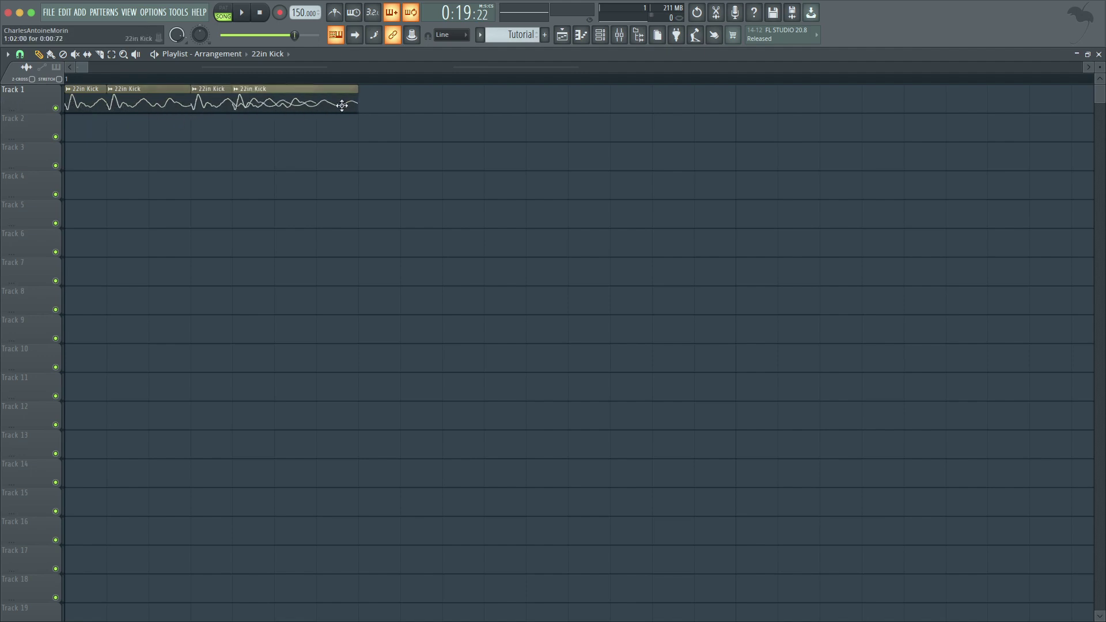
# - Append the fourth, fifth and sixth kick clips end to end, each 24 ticks longer than the one before, from 0:01:00 to 0:01:48
pyautogui.click(342, 107)
pyautogui.moveTo(442, 104); pyautogui.dragTo(483, 105)
pyautogui.scroll(-1, 380, 112)
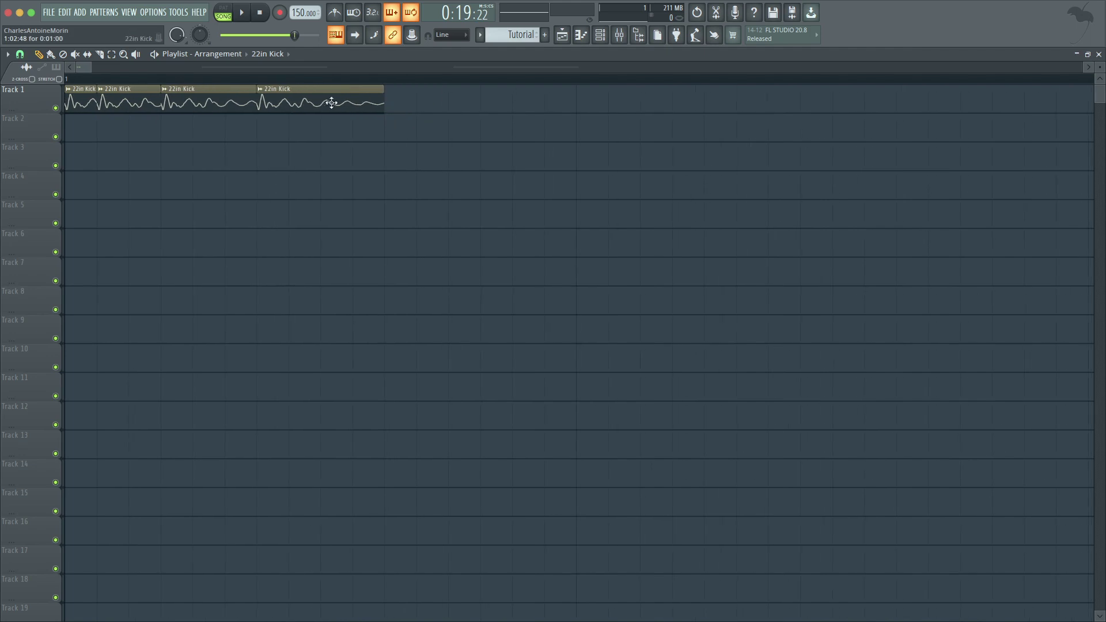
pyautogui.moveTo(377, 103); pyautogui.dragTo(413, 103)
pyautogui.moveTo(512, 106); pyautogui.dragTo(571, 108)
pyautogui.scroll(-2, 486, 131)
# - Append the seventh kick clip with length 0:01:72 and the eighth at 1:08:00 with length 0:02:00
pyautogui.click(497, 106)
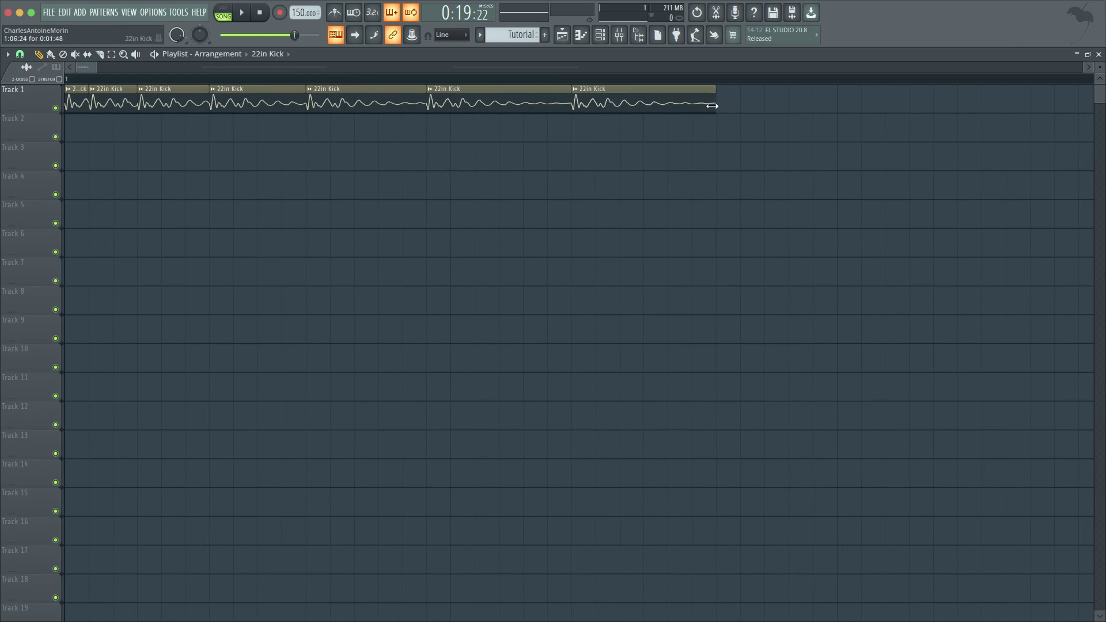
pyautogui.moveTo(712, 106); pyautogui.dragTo(735, 111)
pyautogui.scroll(-1, 607, 126)
pyautogui.keyDown('shift'); pyautogui.moveTo(551, 104); pyautogui.dragTo(675, 103); pyautogui.keyUp('shift')
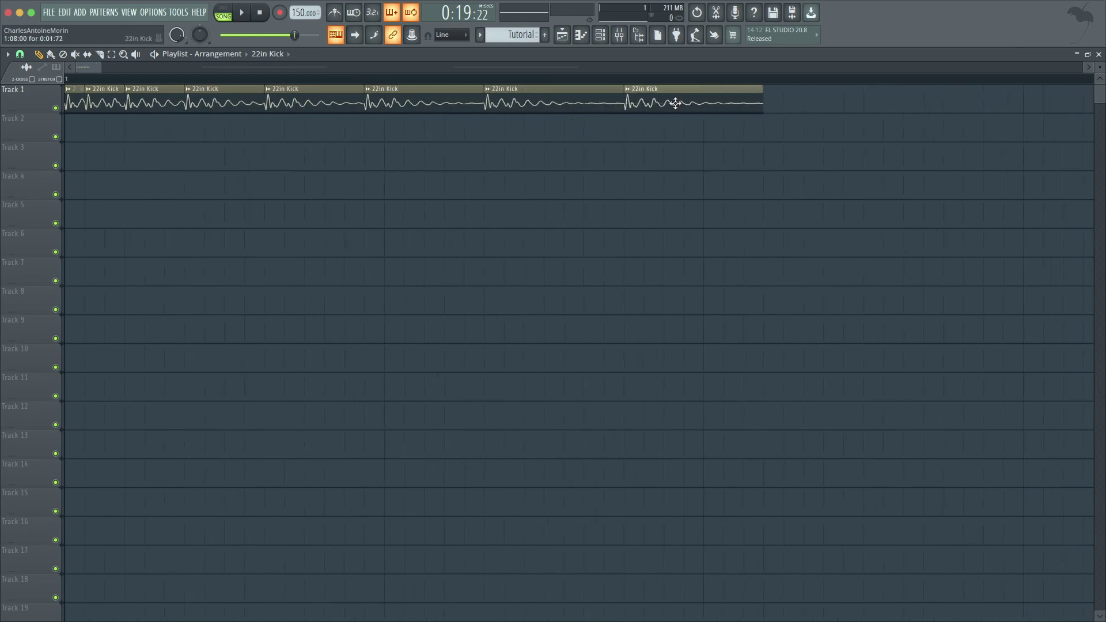
pyautogui.moveTo(759, 108); pyautogui.dragTo(776, 111)
pyautogui.scroll(-1, 701, 128)
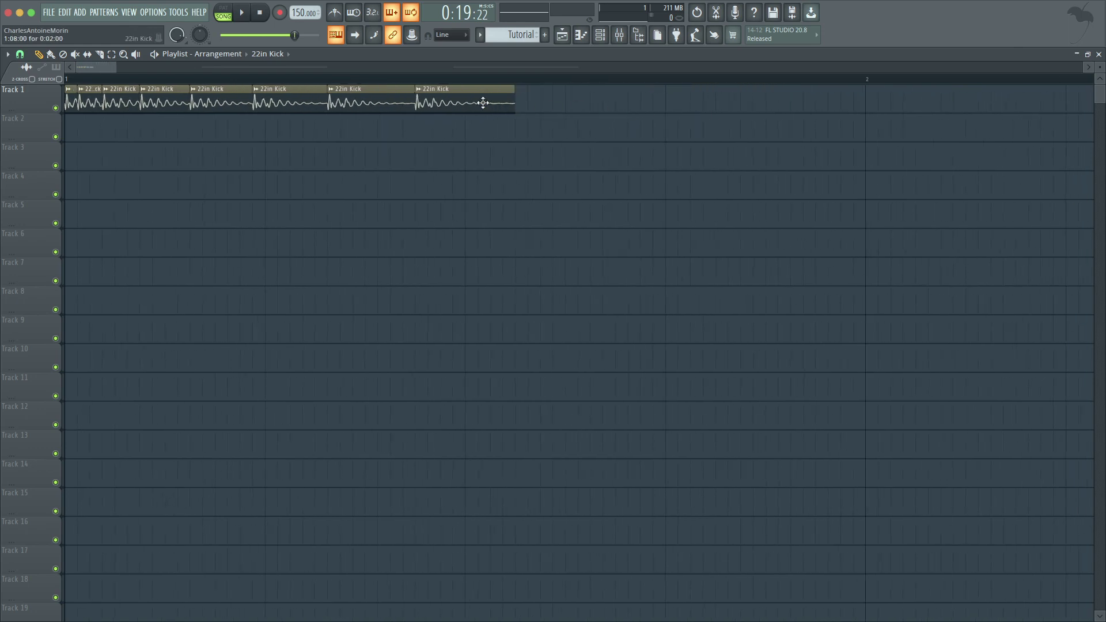
# - Append the ninth to twelfth kick clips end to end, each 24 ticks longer than the one before, finishing with length 0:03:00
pyautogui.keyDown('shift'); pyautogui.moveTo(482, 102); pyautogui.dragTo(823, 103); pyautogui.keyUp('shift')
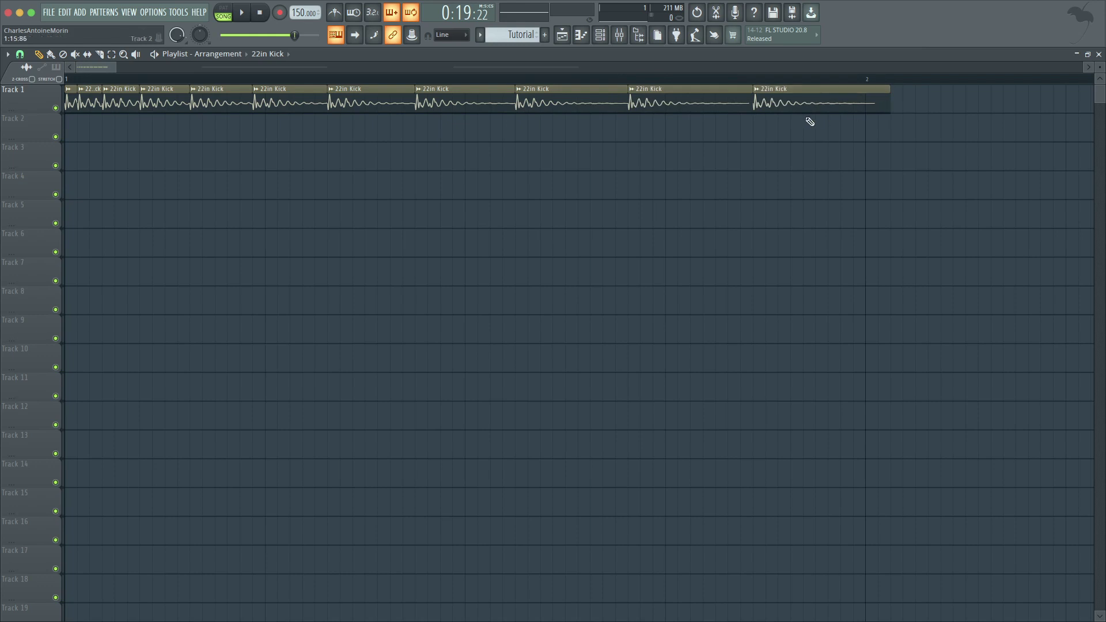
pyautogui.scroll(-1, 807, 119)
pyautogui.moveTo(721, 104); pyautogui.dragTo(839, 106)
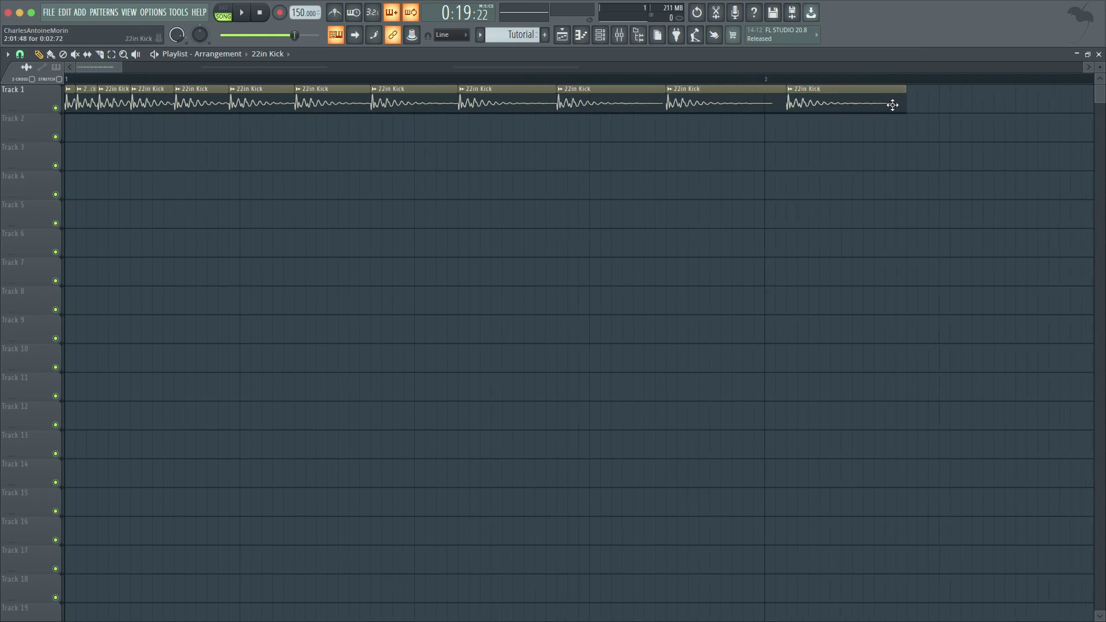
pyautogui.scroll(-3, 896, 106)
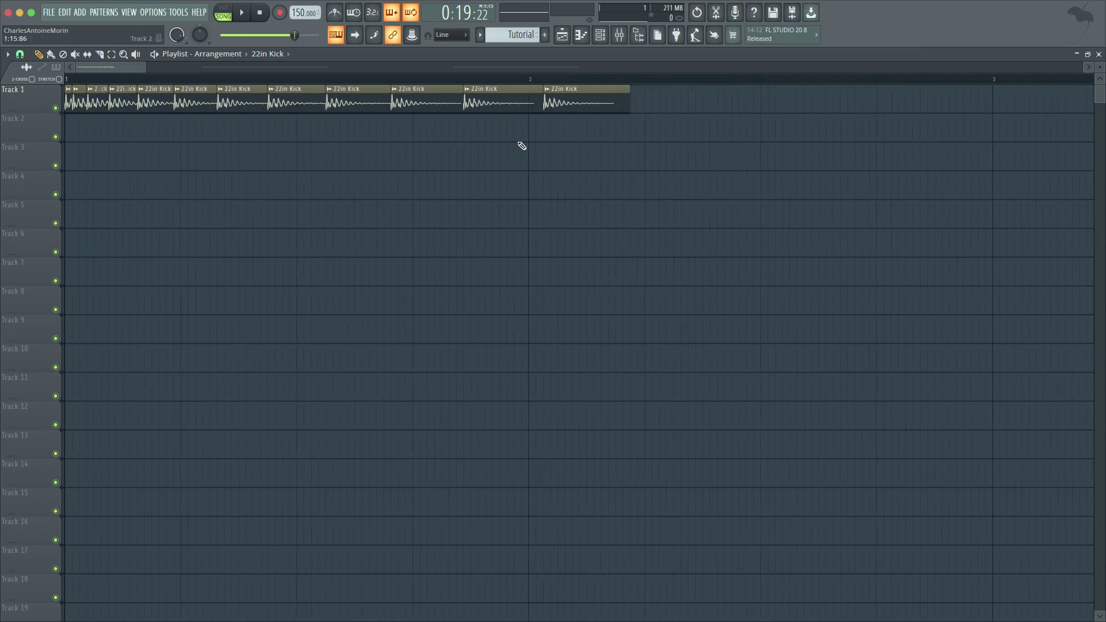
# - Select all the kick clips, try lengthening them together from the last clip's end, and undo the change
pyautogui.hotkey('ctrl', 'a')
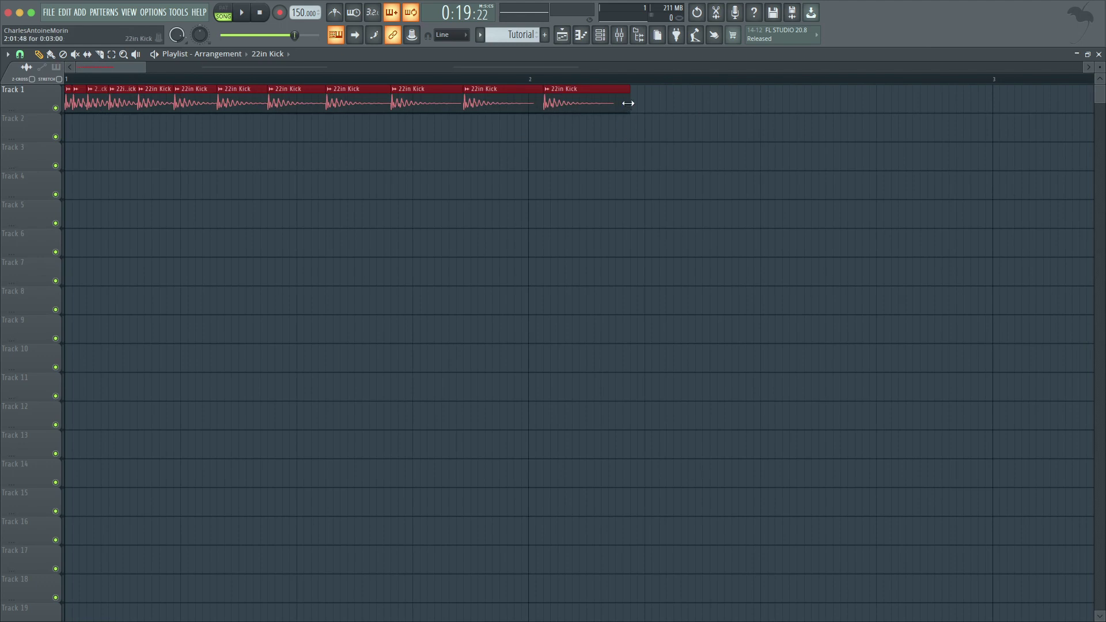
pyautogui.moveTo(632, 128); pyautogui.dragTo(679, 114)
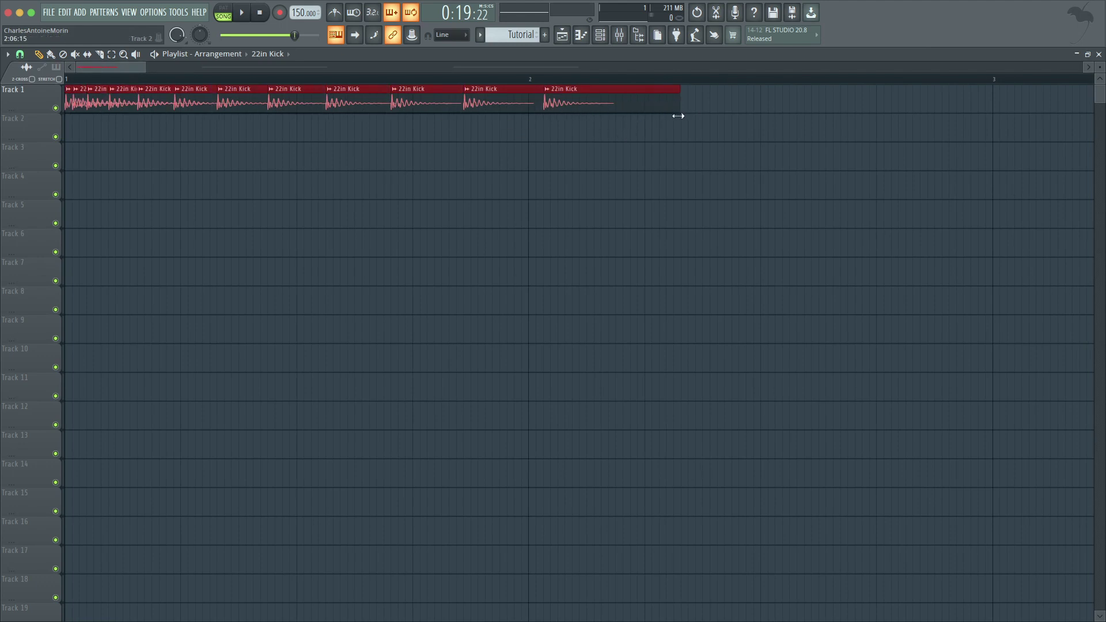
pyautogui.hotkey('ctrl', 'z')
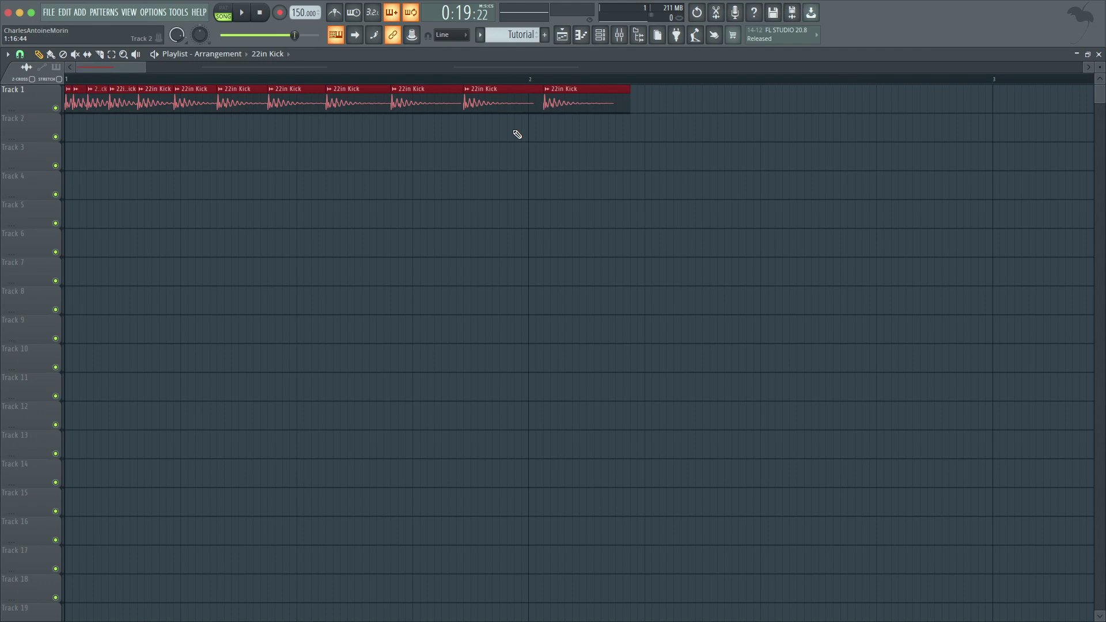
# - Compress the selected kick clips proportionally so the last one starts at bar 2, and play back the rhythm
pyautogui.moveTo(631, 103)
pyautogui.mouseDown()
pyautogui.moveTo(638, 110)
pyautogui.moveTo(440, 106)
pyautogui.moveTo(649, 106)
pyautogui.moveTo(279, 112)
pyautogui.moveTo(624, 116)
pyautogui.mouseUp()
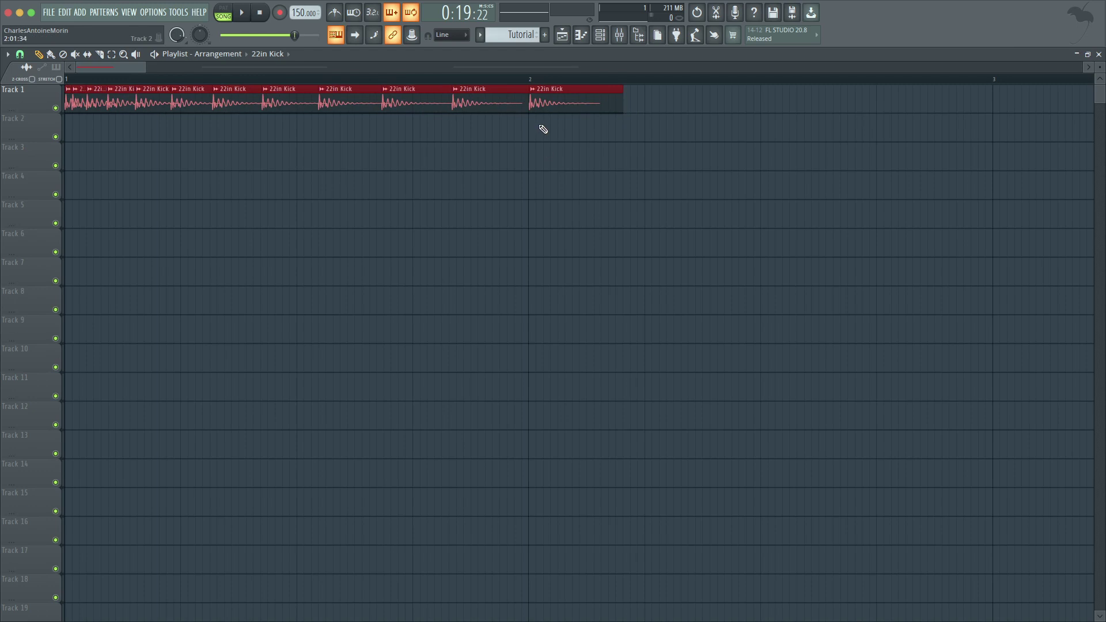
pyautogui.press('space')
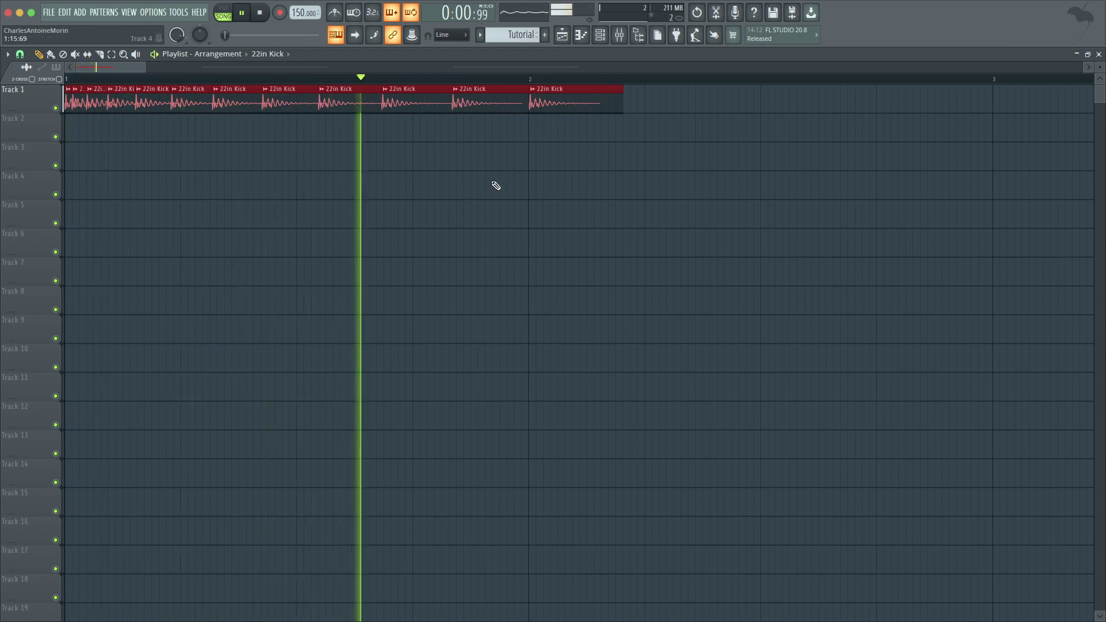
pyautogui.press('space')
# - Deselect all the kick clips on Track 1
pyautogui.scroll(-4, 495, 186)
pyautogui.hotkey('ctrl', 'd')
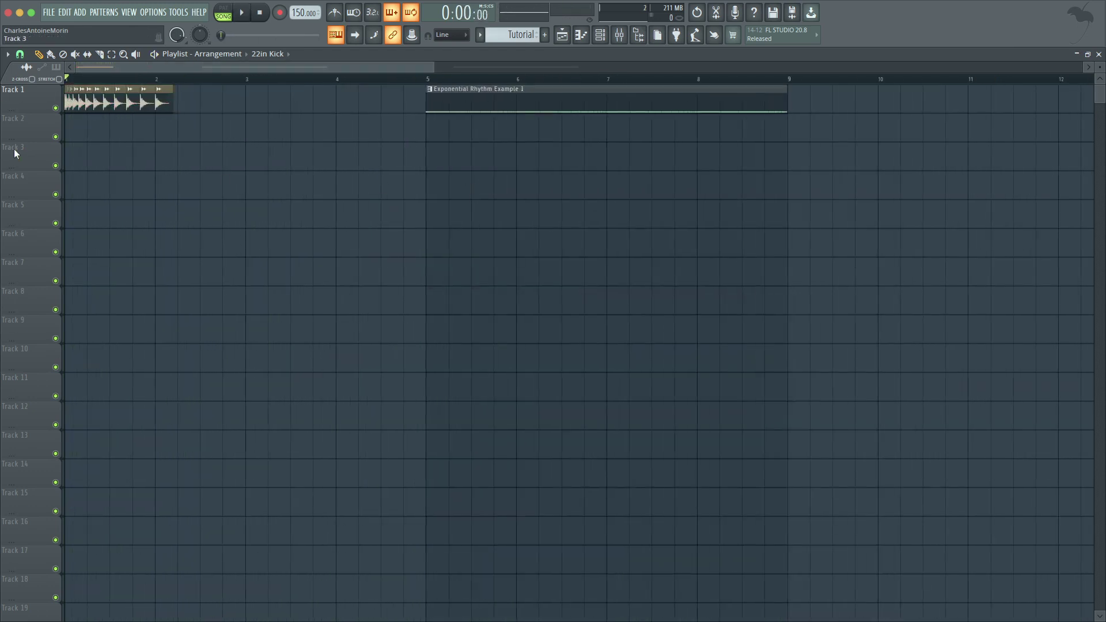
pyautogui.scroll(4, 14, 152)
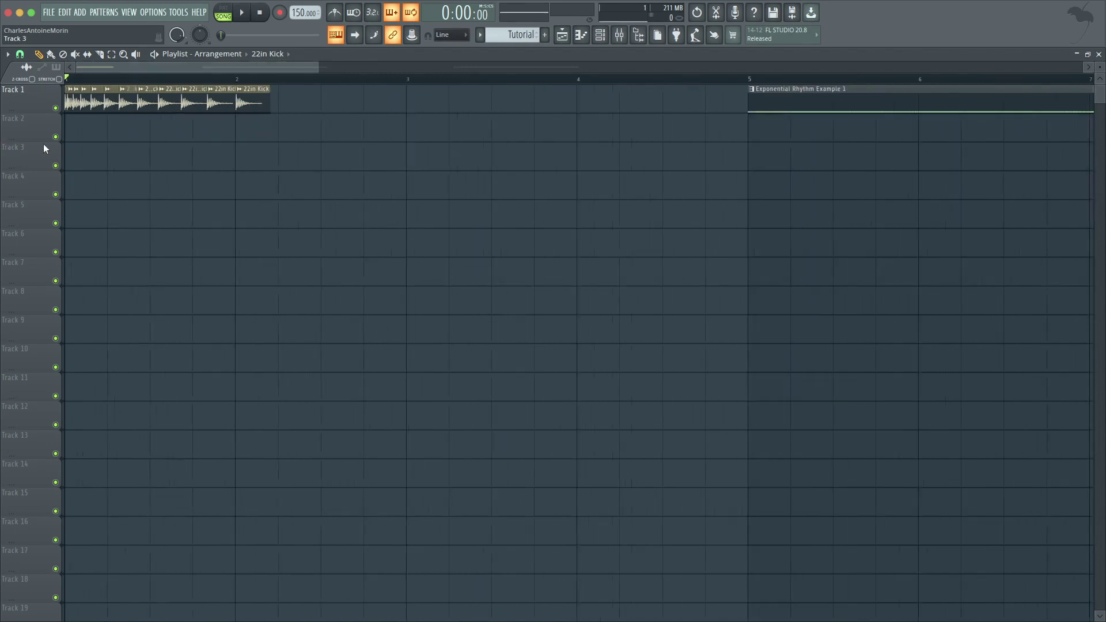
pyautogui.scroll(-5, 44, 145)
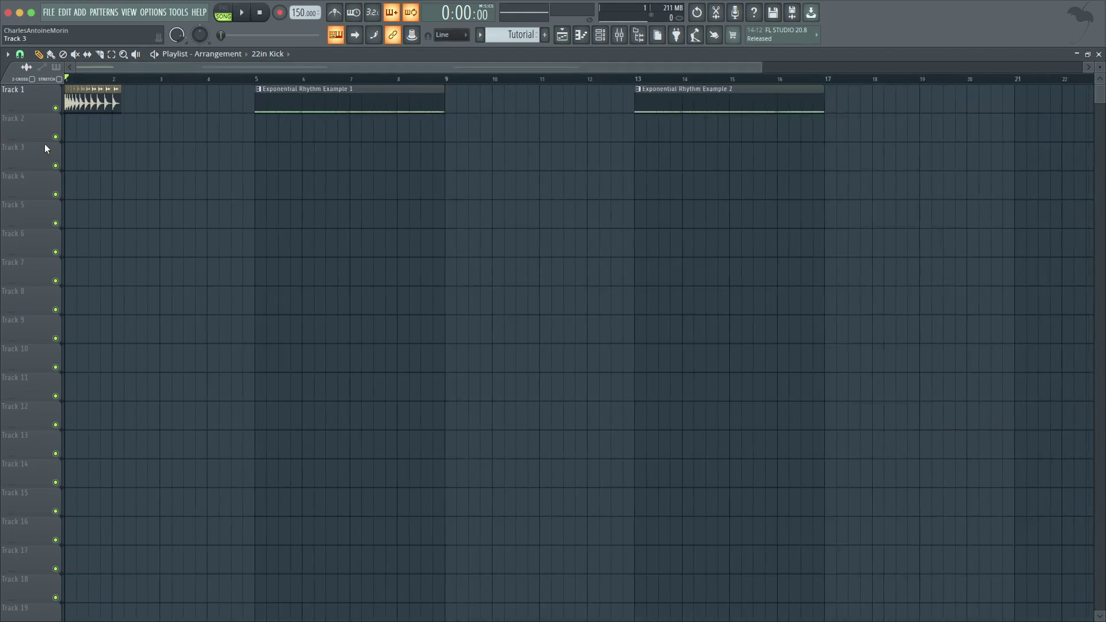